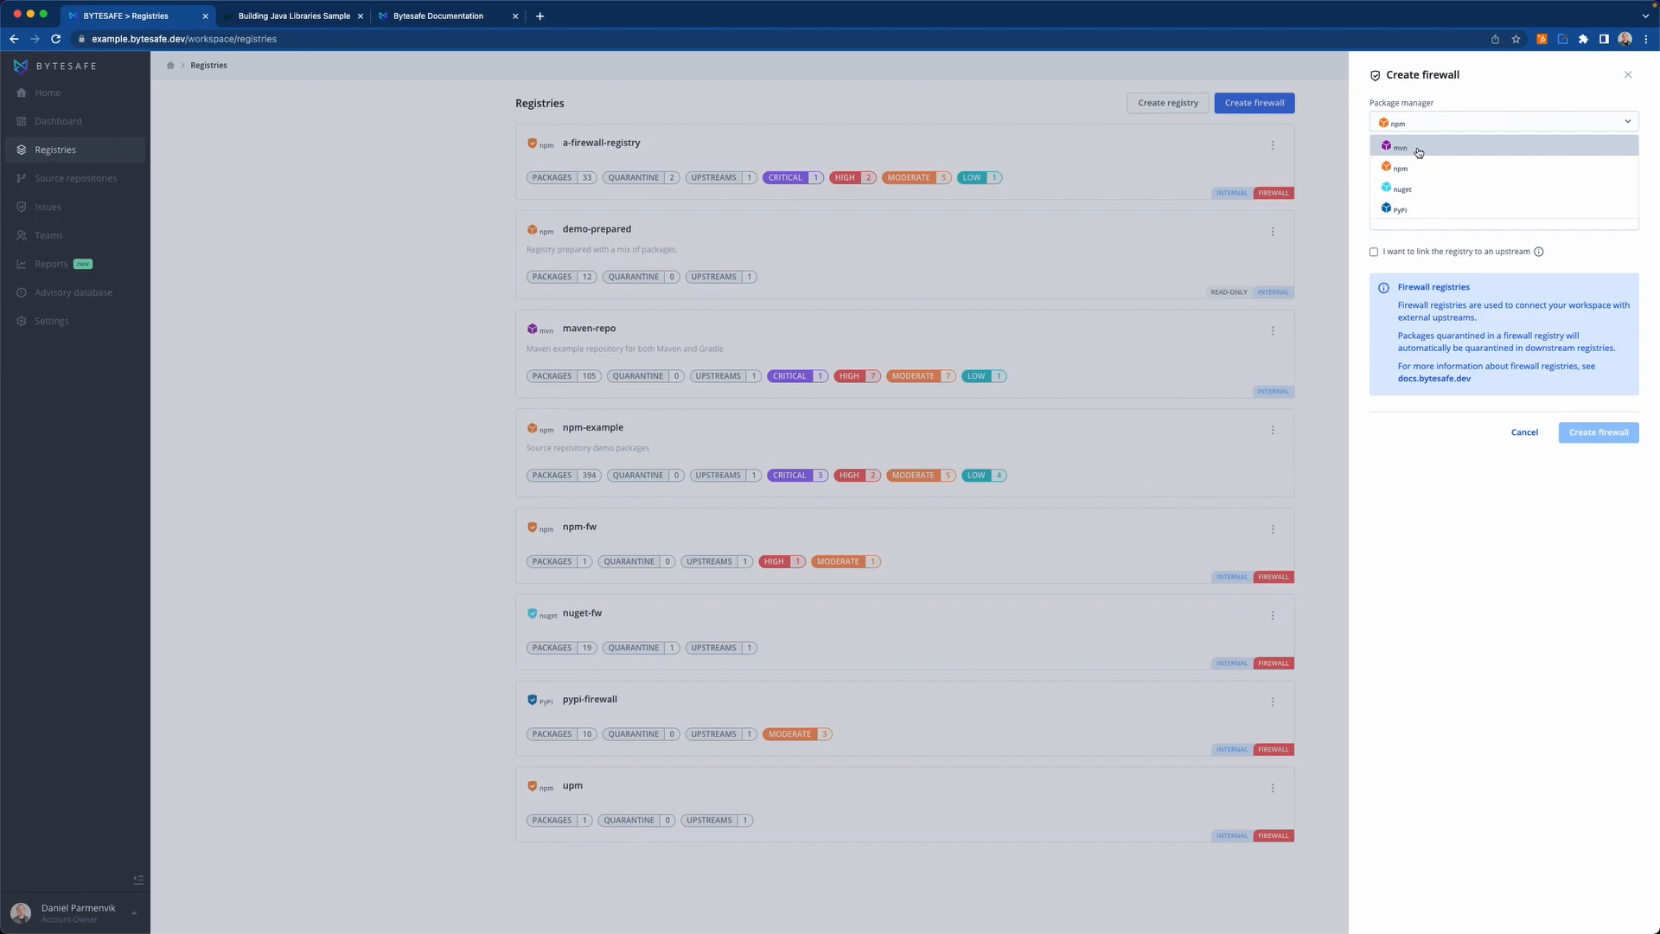
# Create a firewall registry for the mvn package manager named maven-fw, with the option to link it to an upstream enabled.
pyautogui.click(1409, 170)
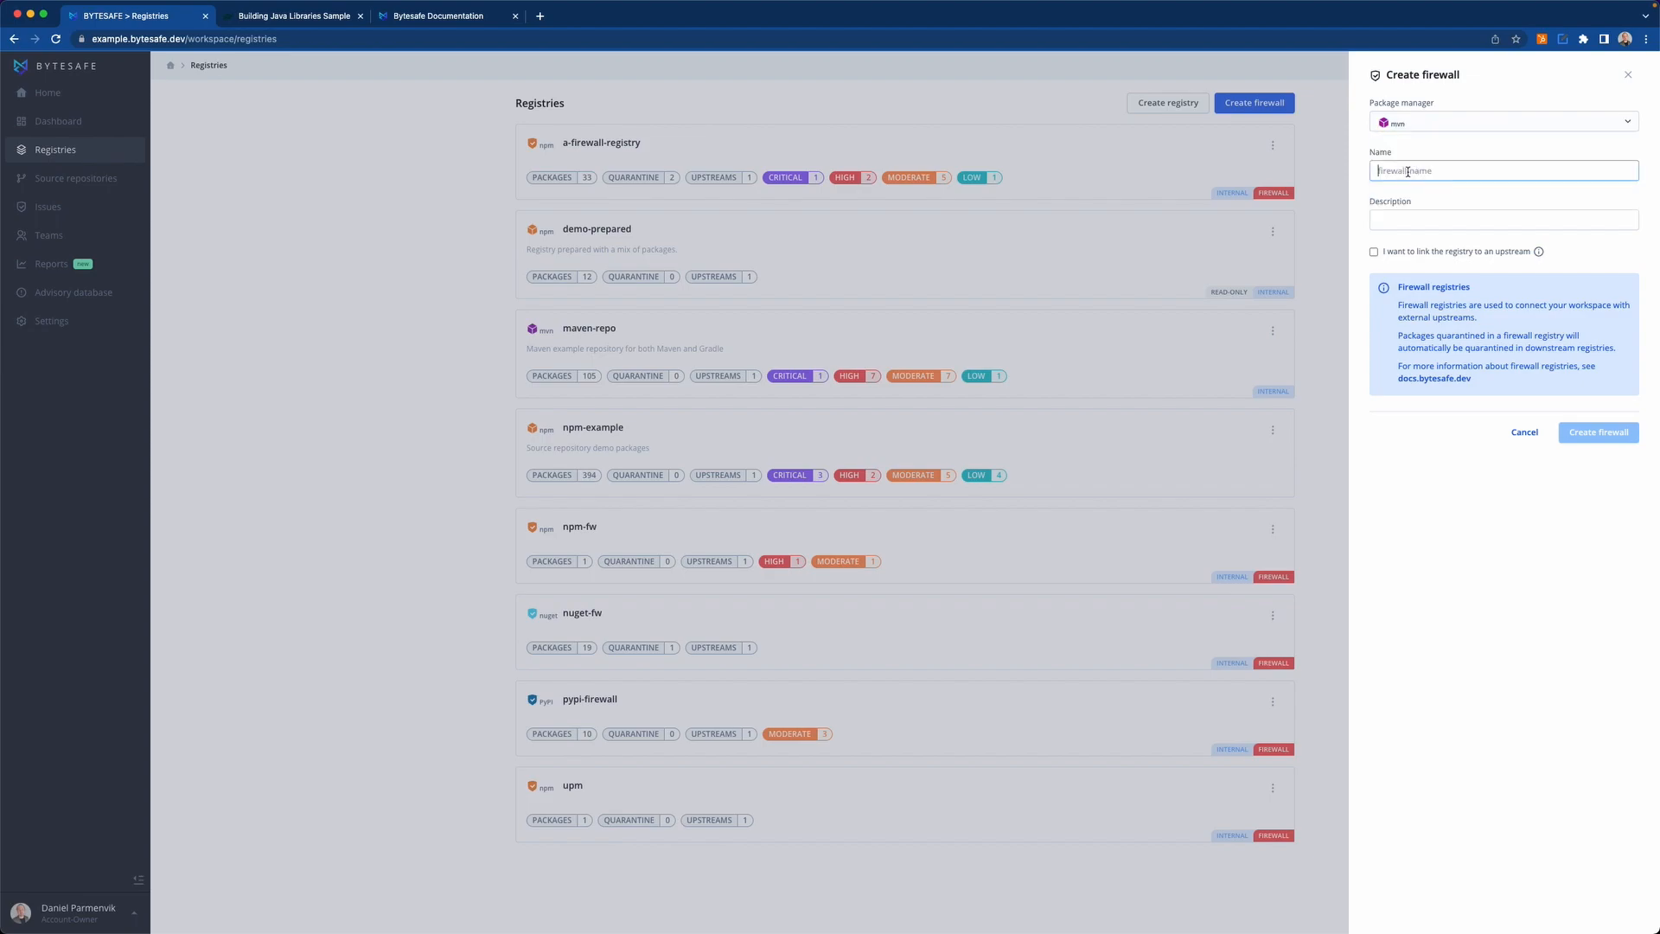
pyautogui.write('ma')
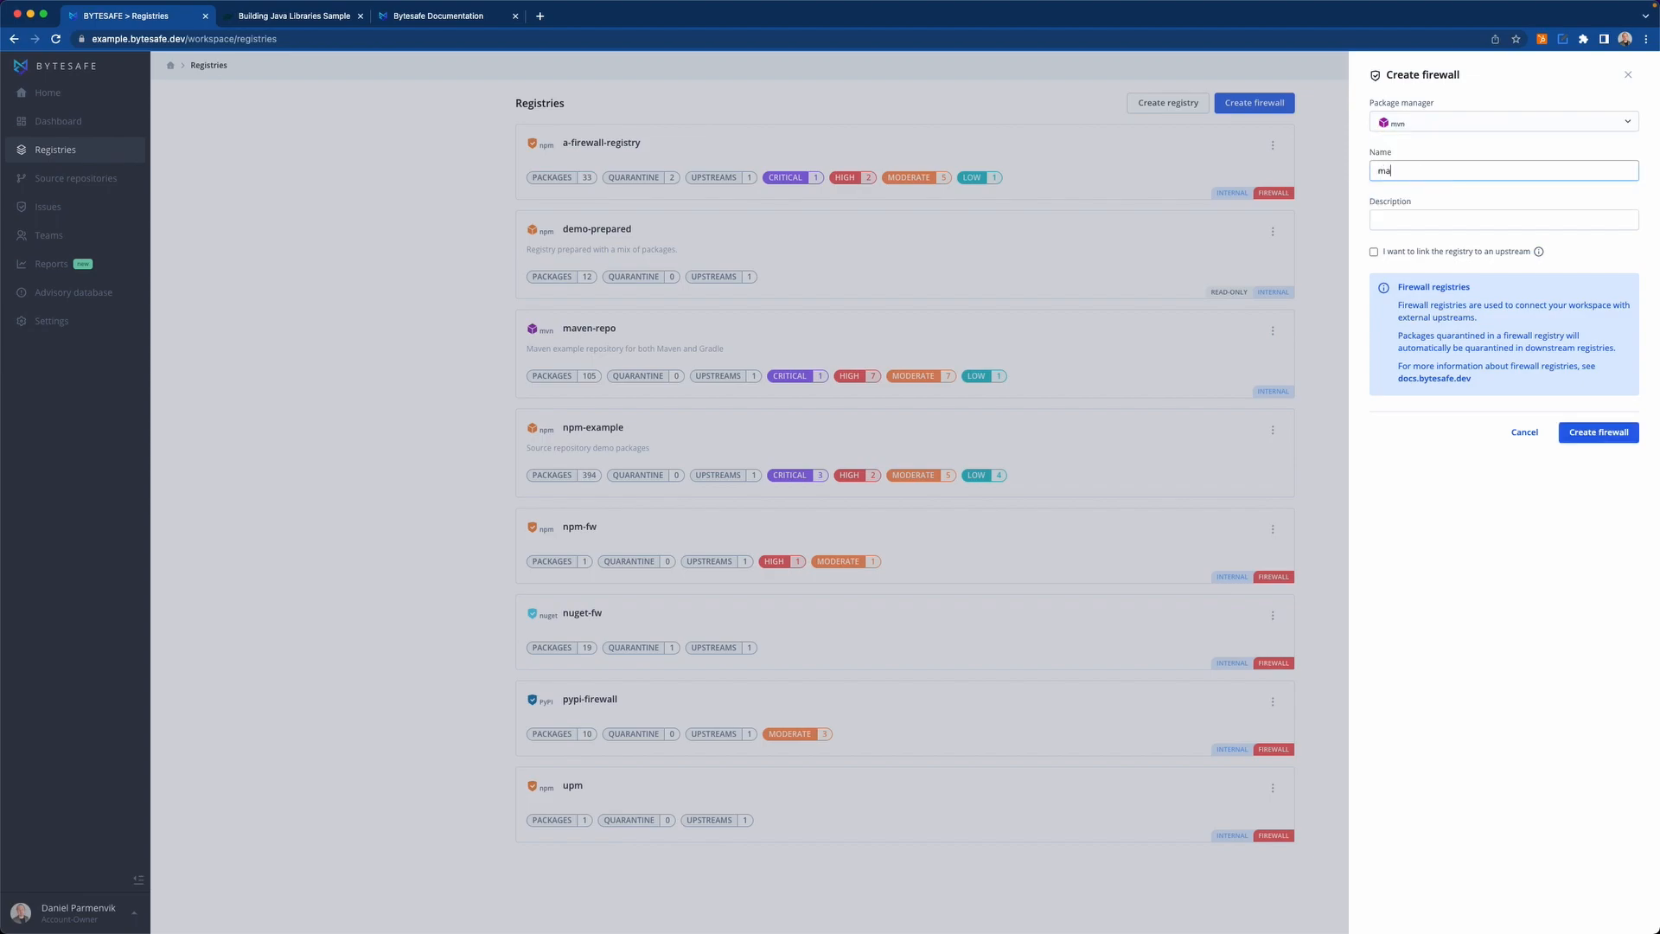
pyautogui.write('ven-fw')
pyautogui.click(1374, 254)
pyautogui.click(1596, 433)
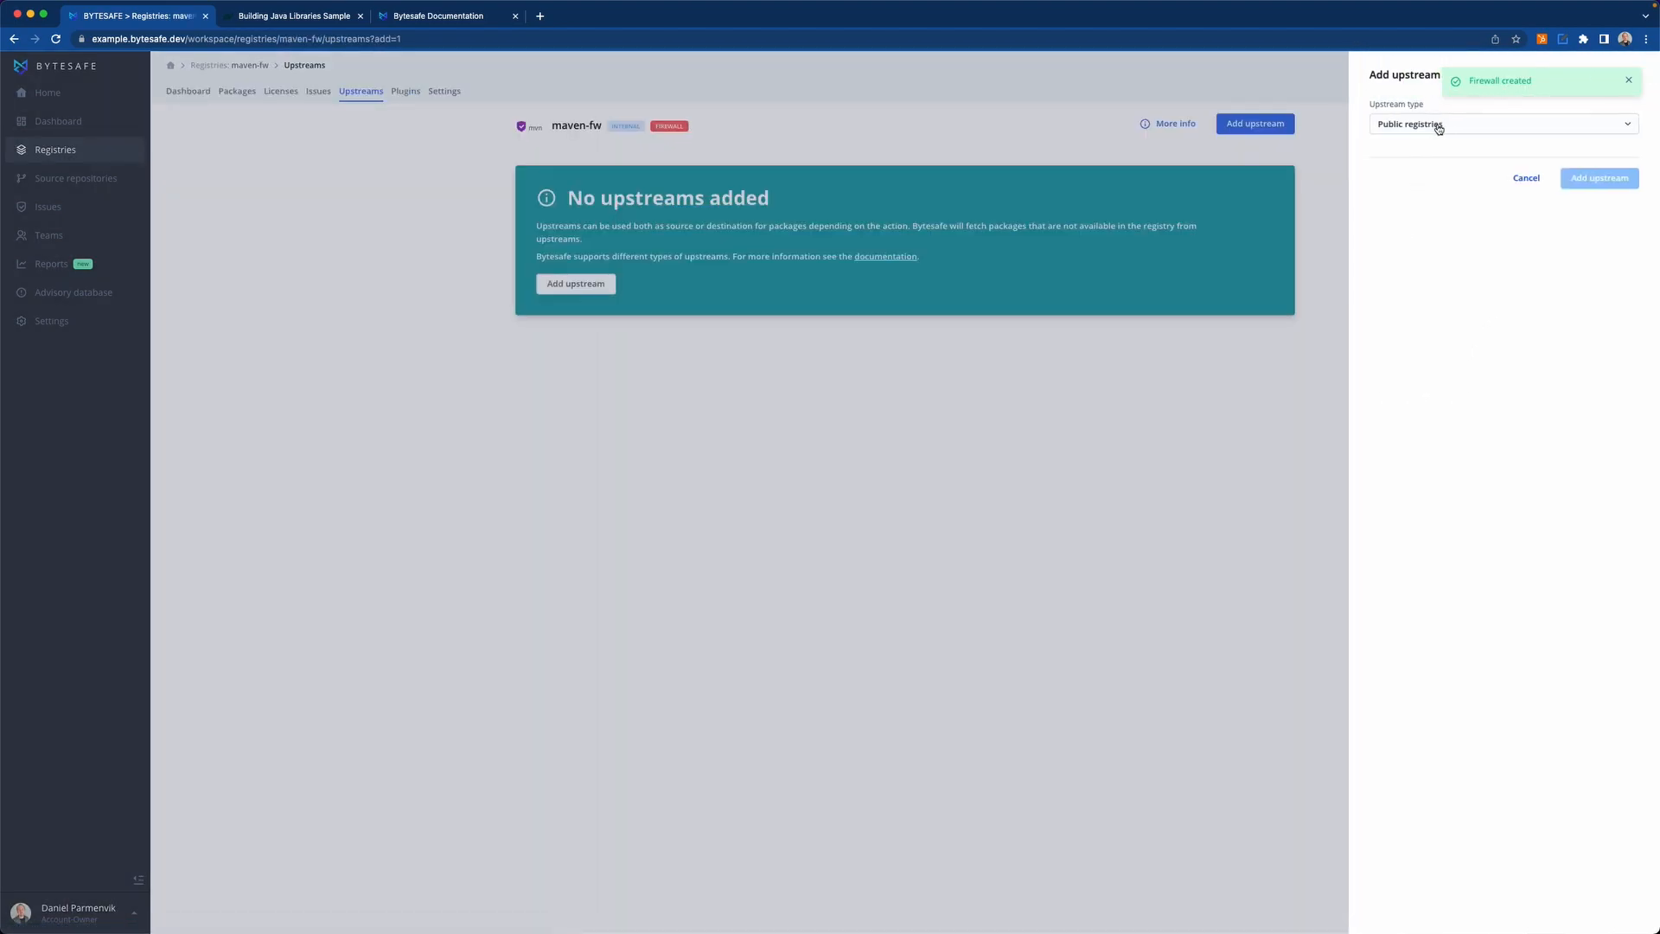
pyautogui.click(1438, 126)
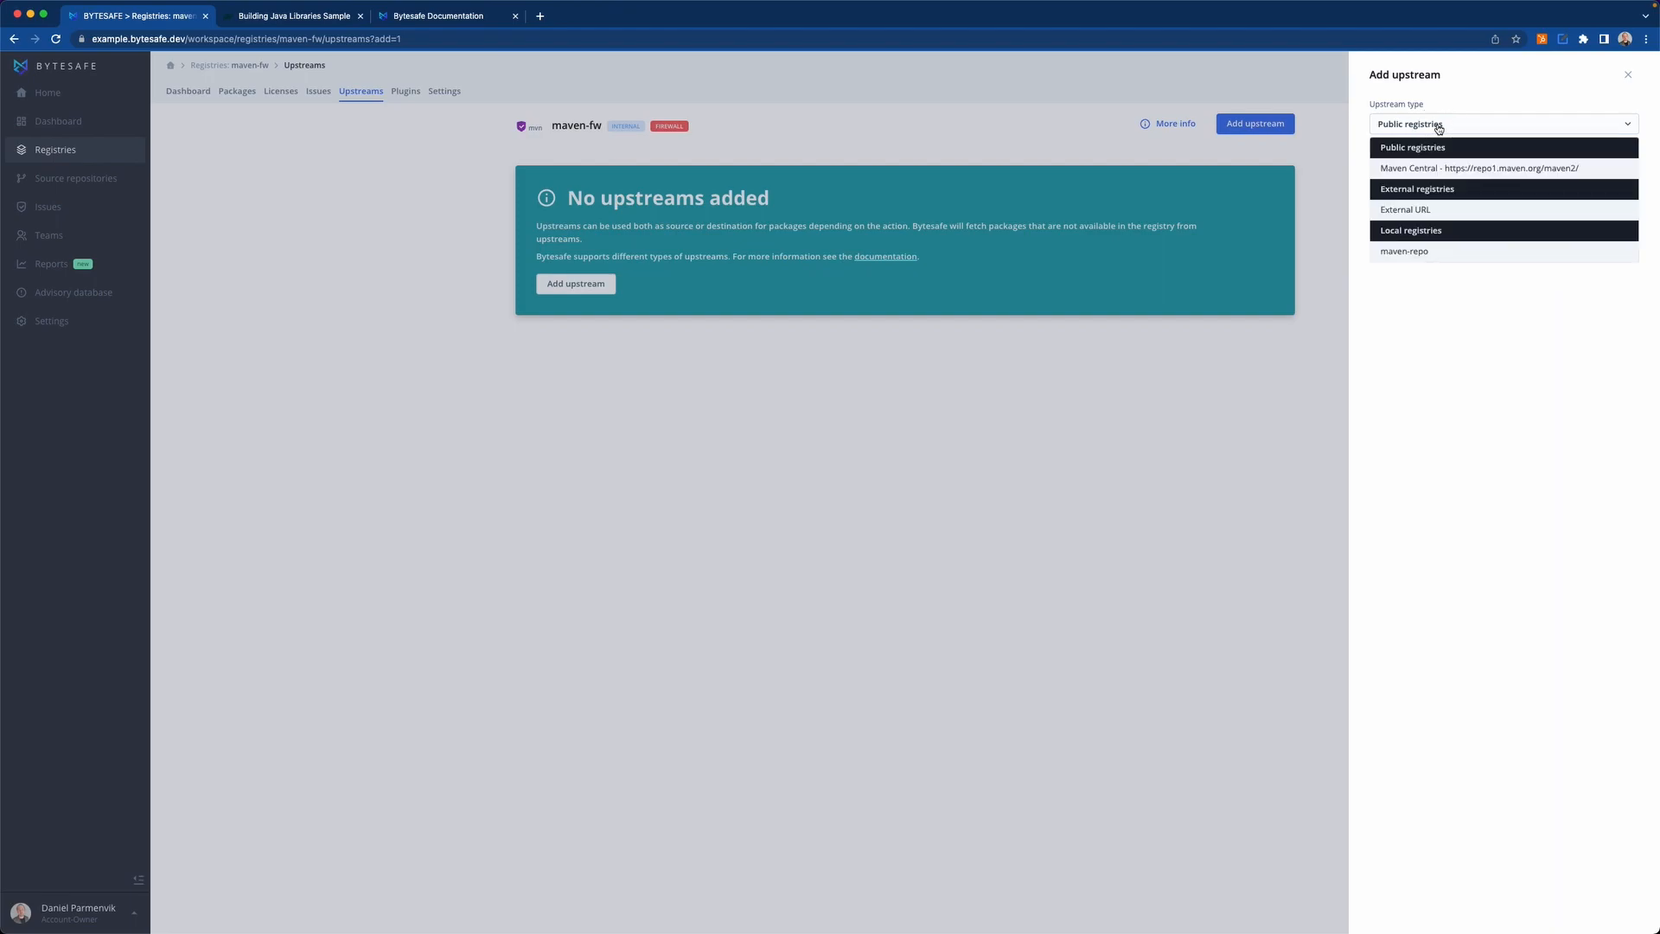
pyautogui.click(1453, 171)
pyautogui.click(1587, 278)
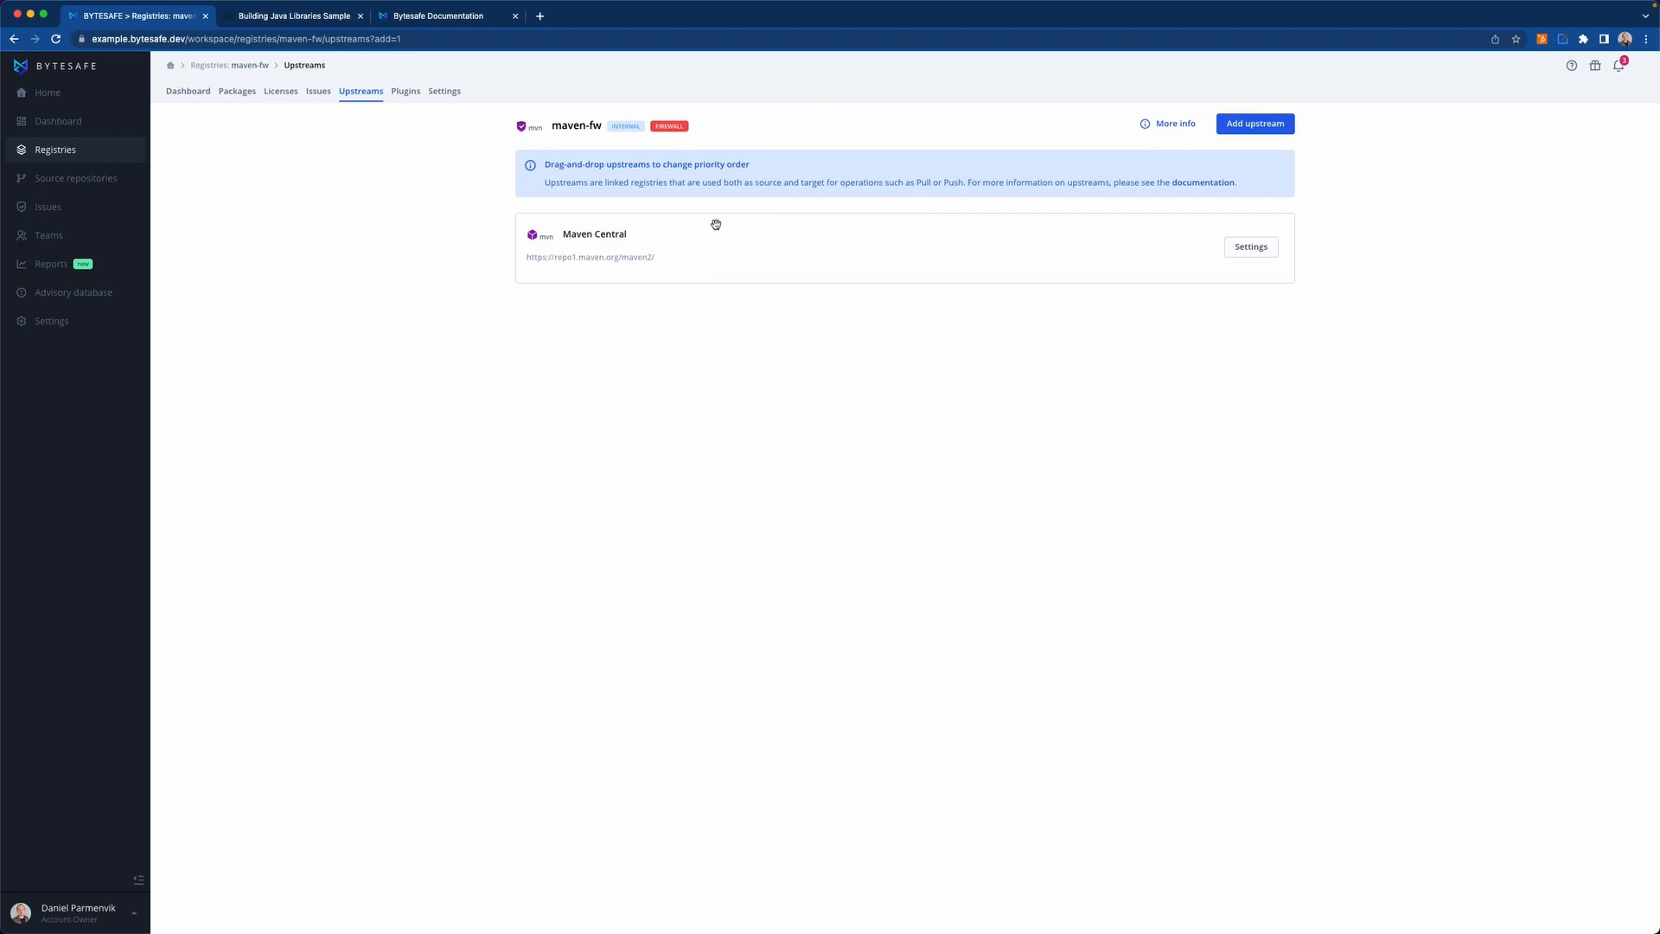
# View the maven-fw package list and its registry information on configuring a Maven client.
pyautogui.click(235, 91)
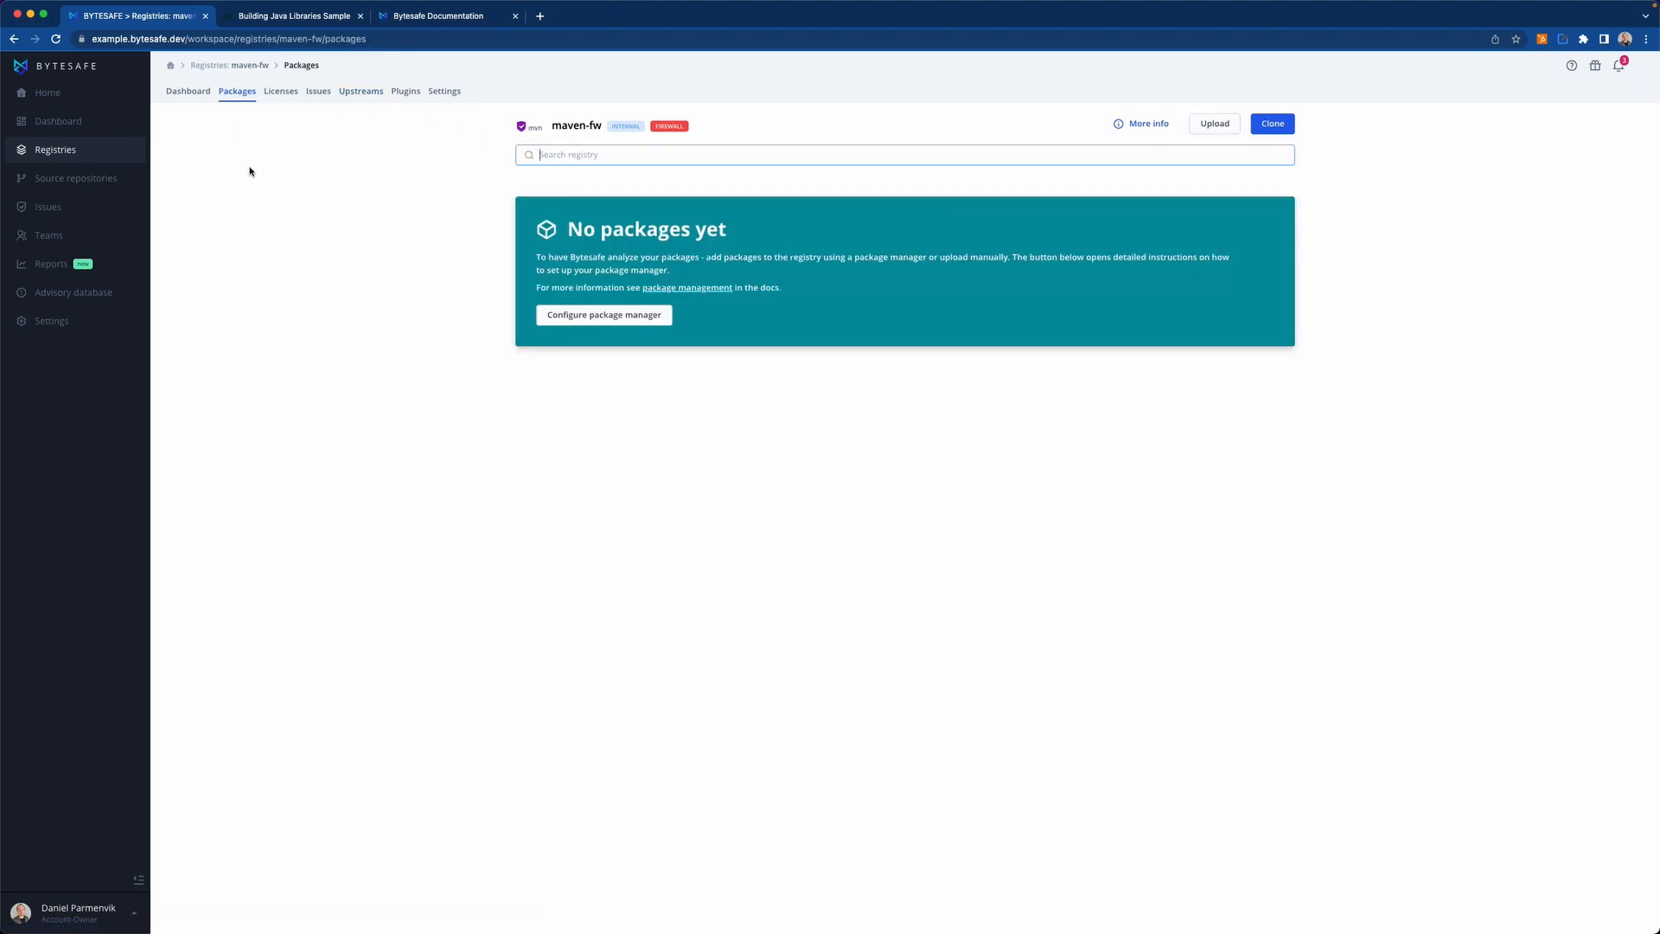
pyautogui.click(1148, 126)
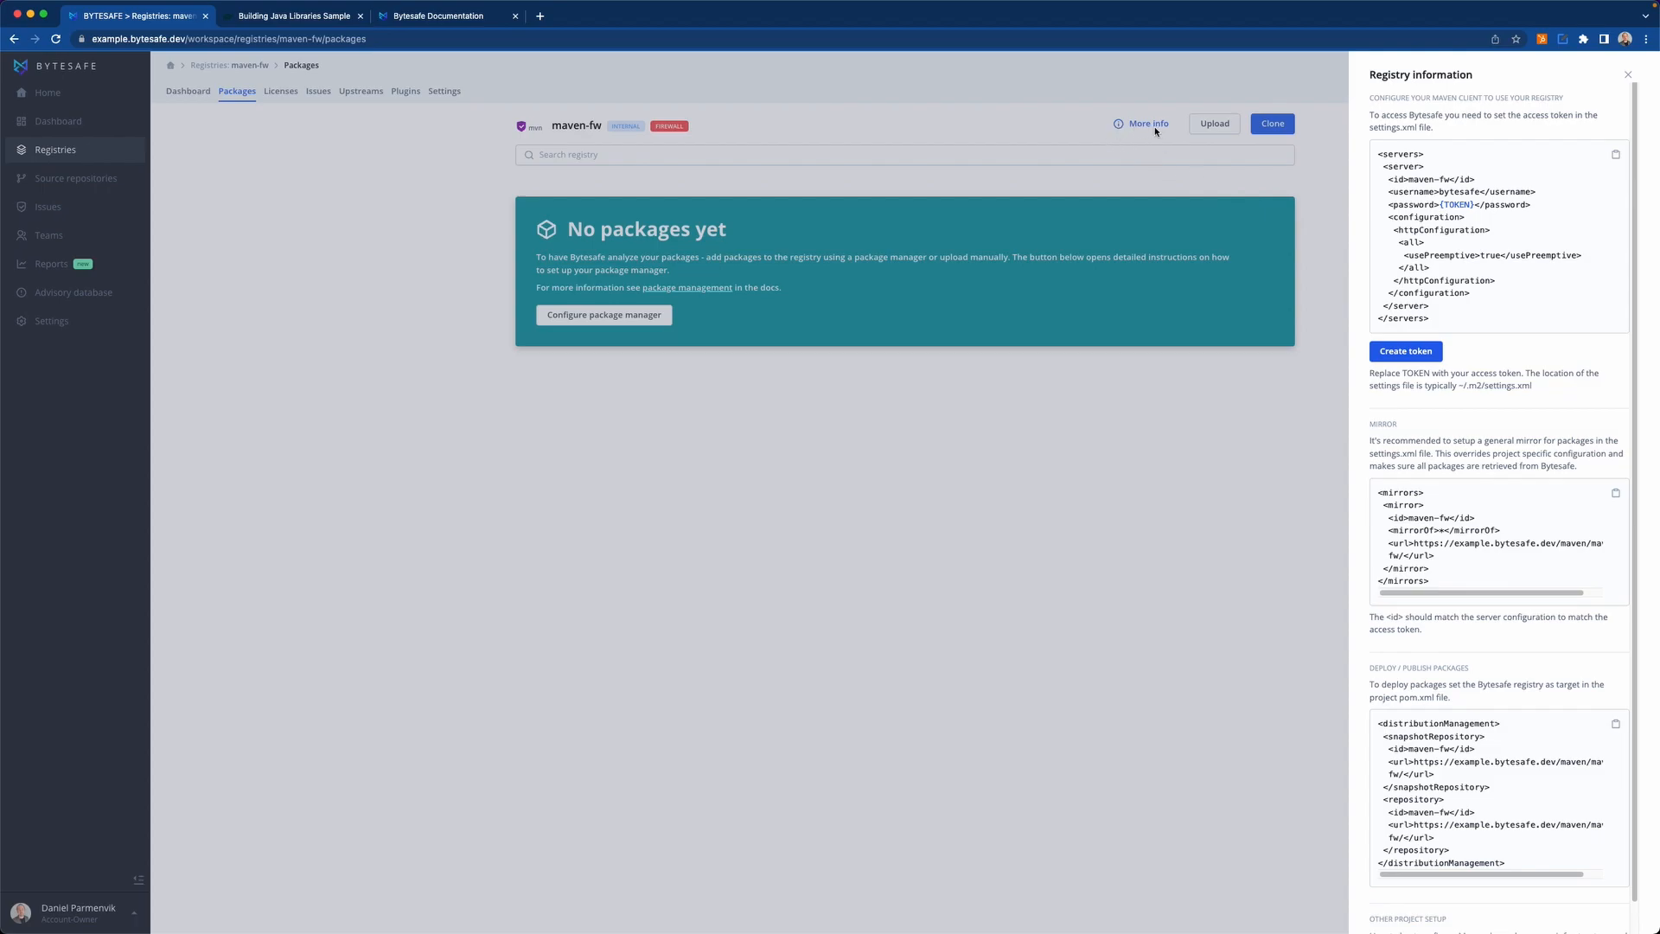
pyautogui.click(1423, 358)
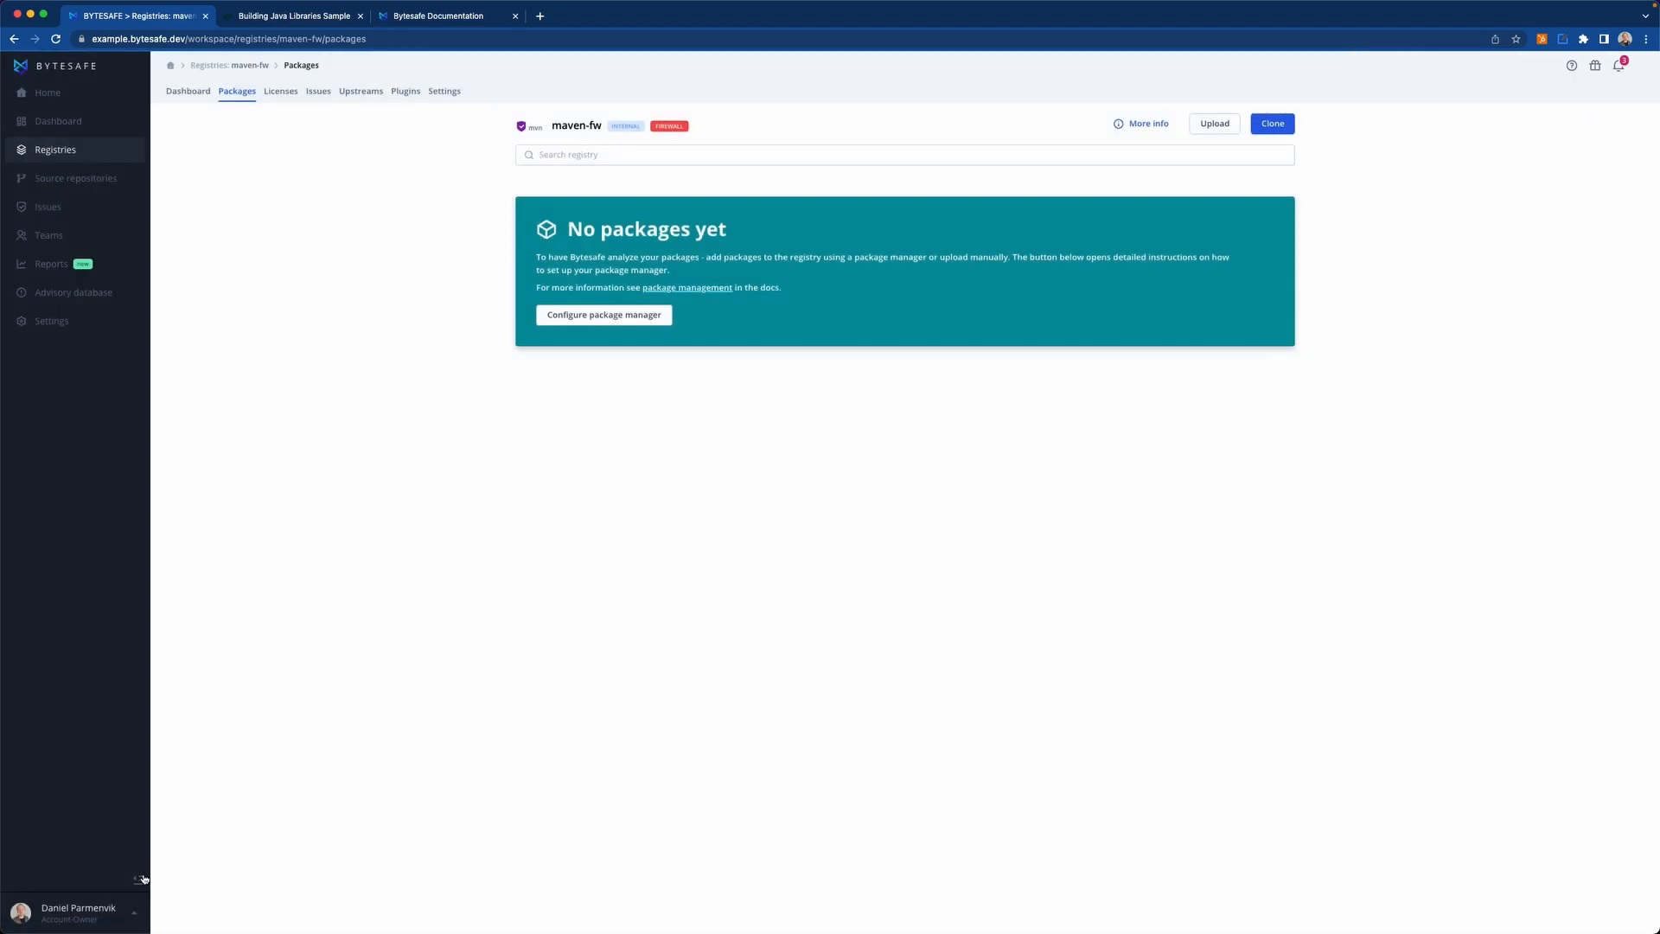
# Generate a read-write access token in the account's access tokens and copy it to the clipboard.
pyautogui.click(62, 910)
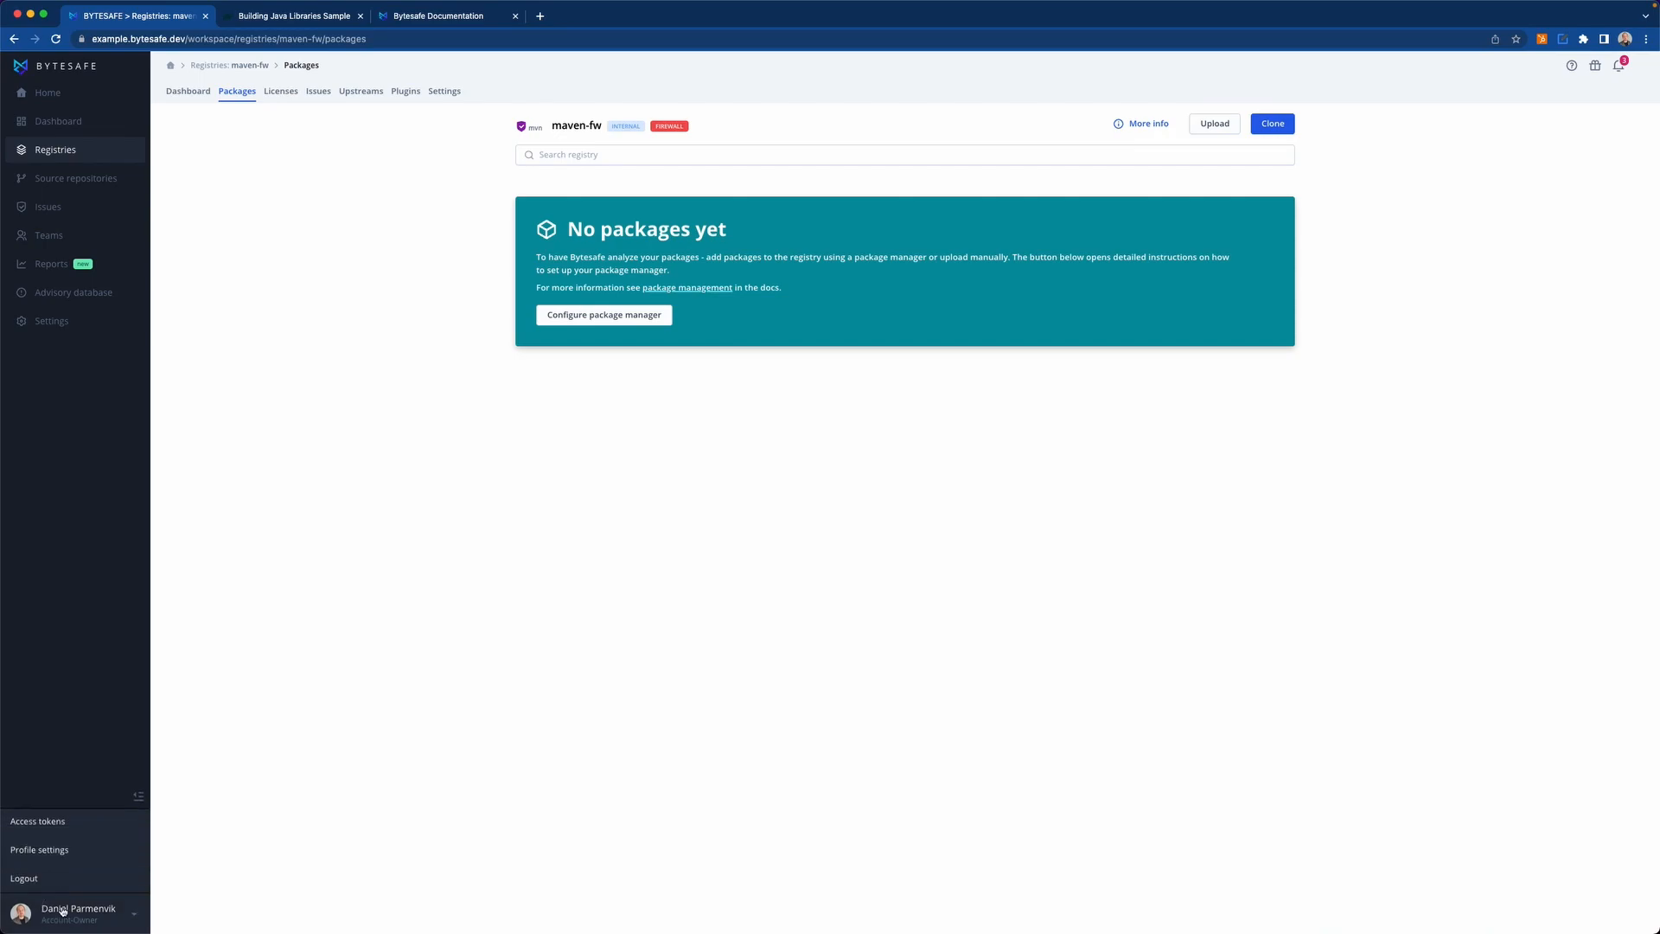
pyautogui.click(64, 827)
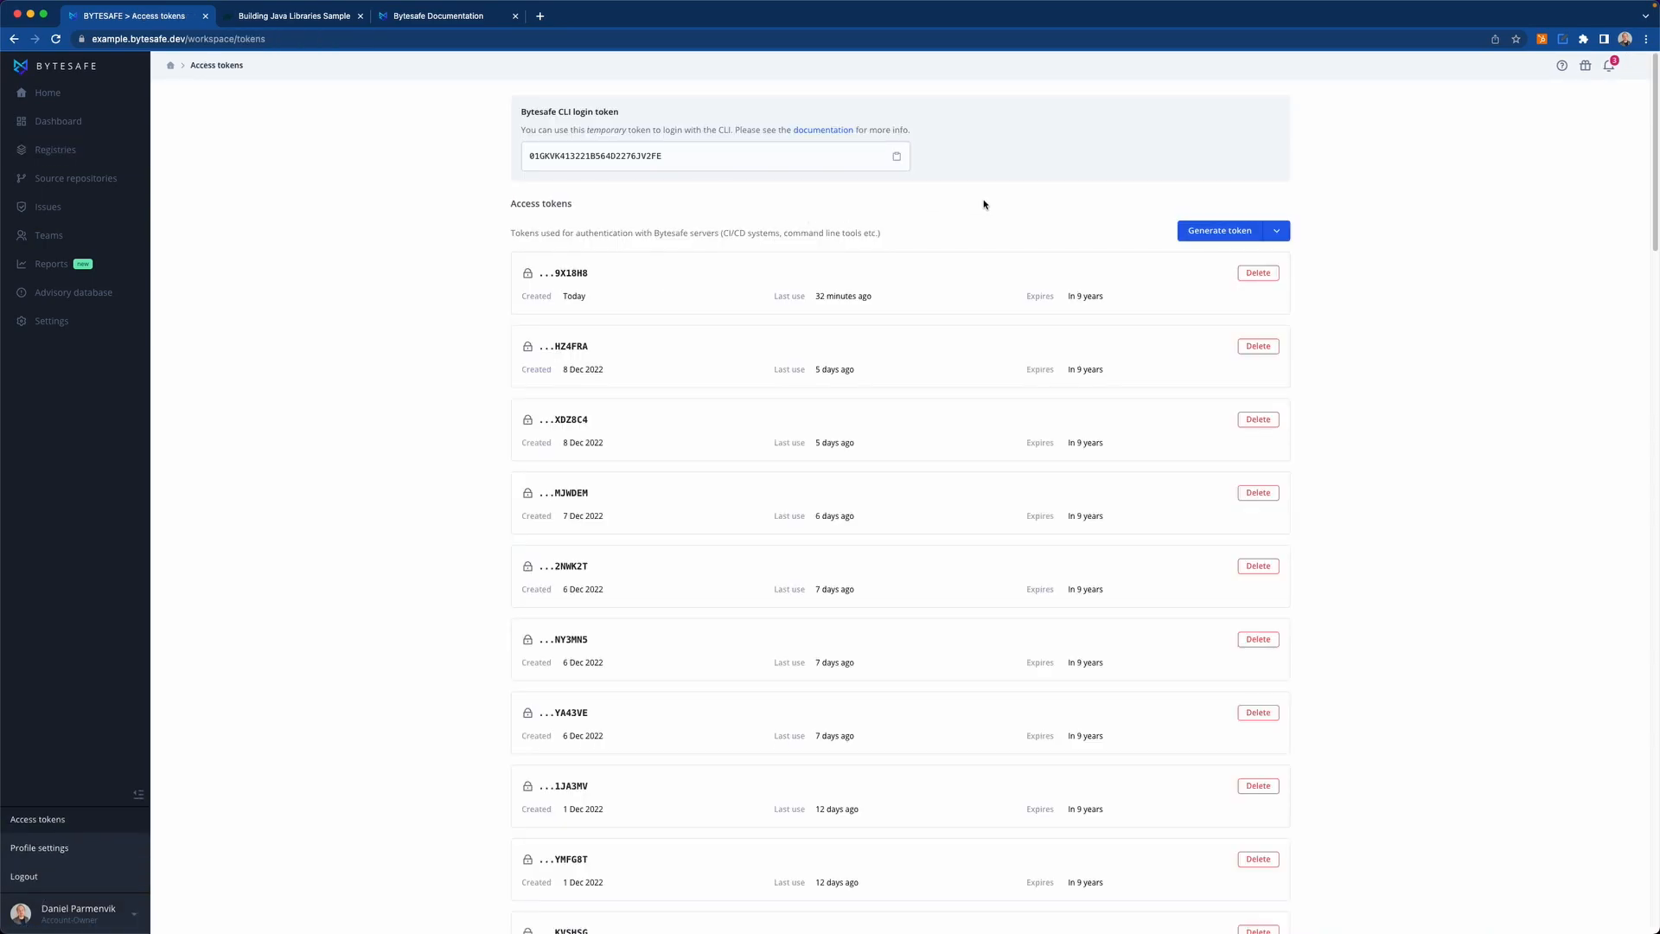
pyautogui.click(1279, 232)
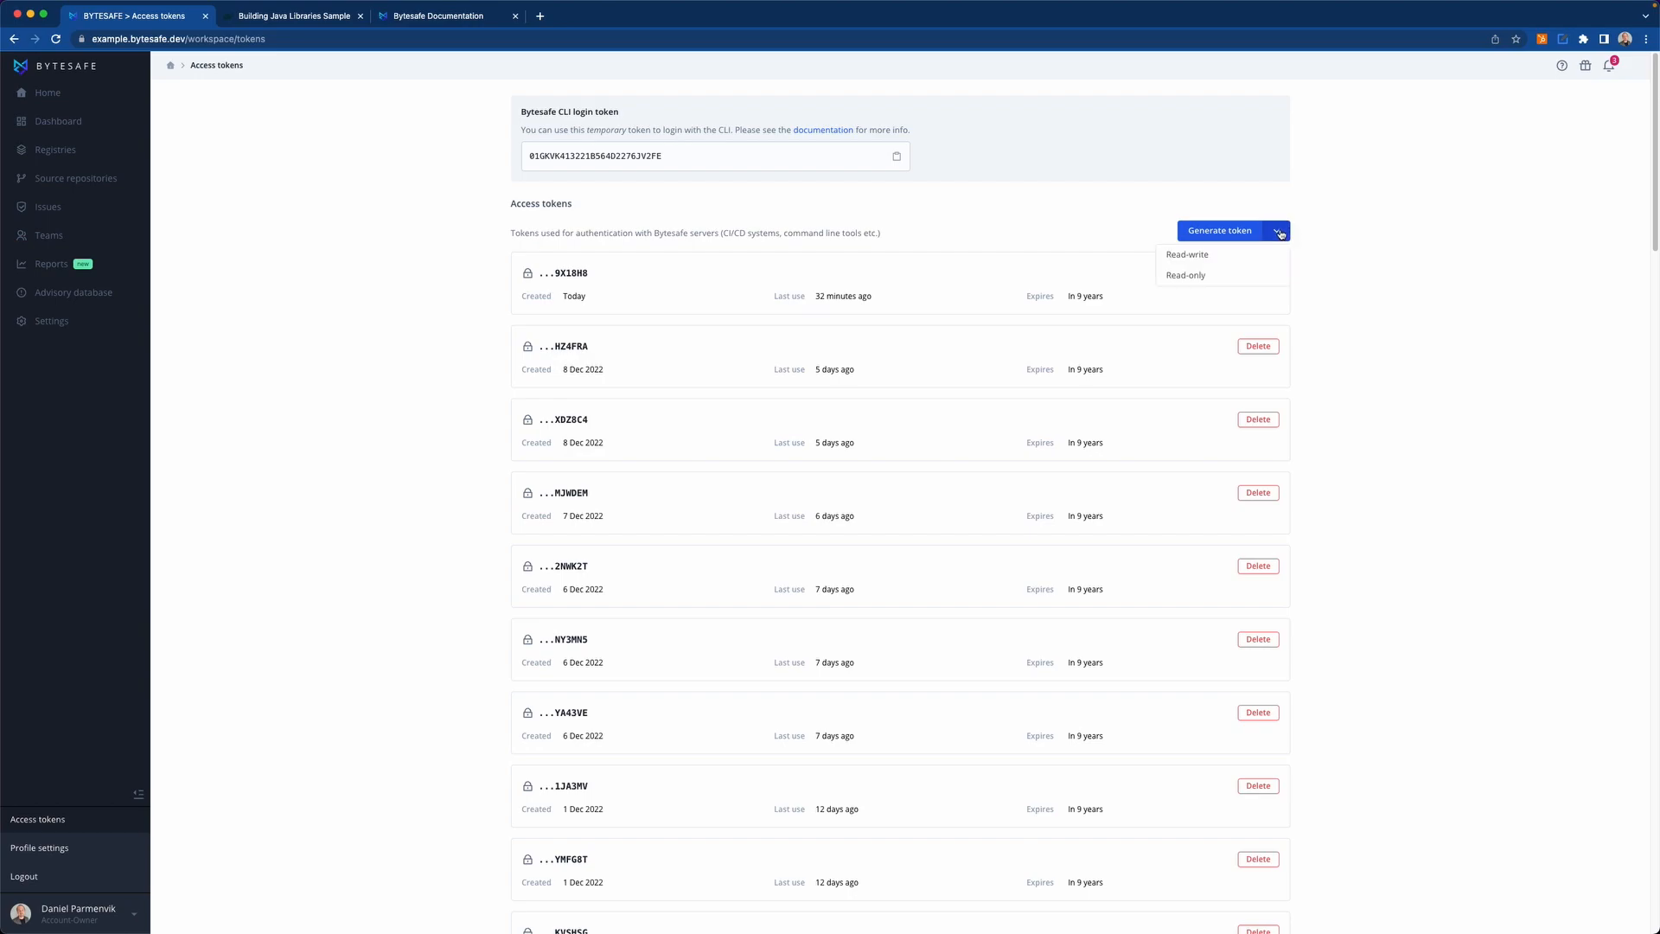
pyautogui.click(1219, 258)
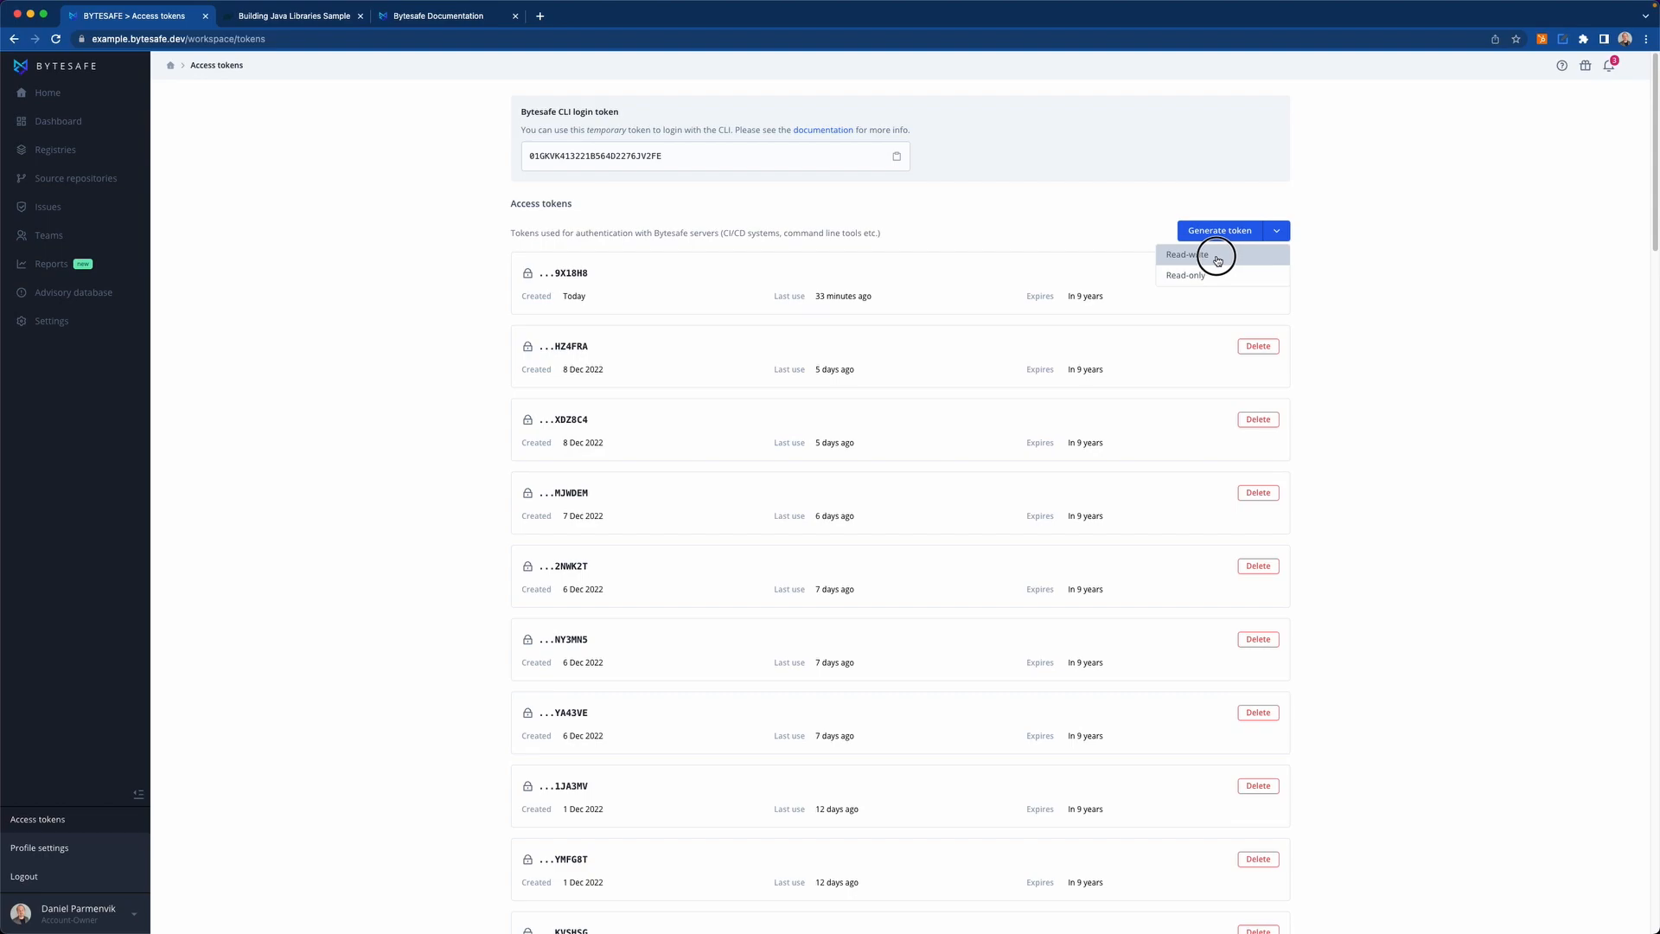
pyautogui.click(1218, 258)
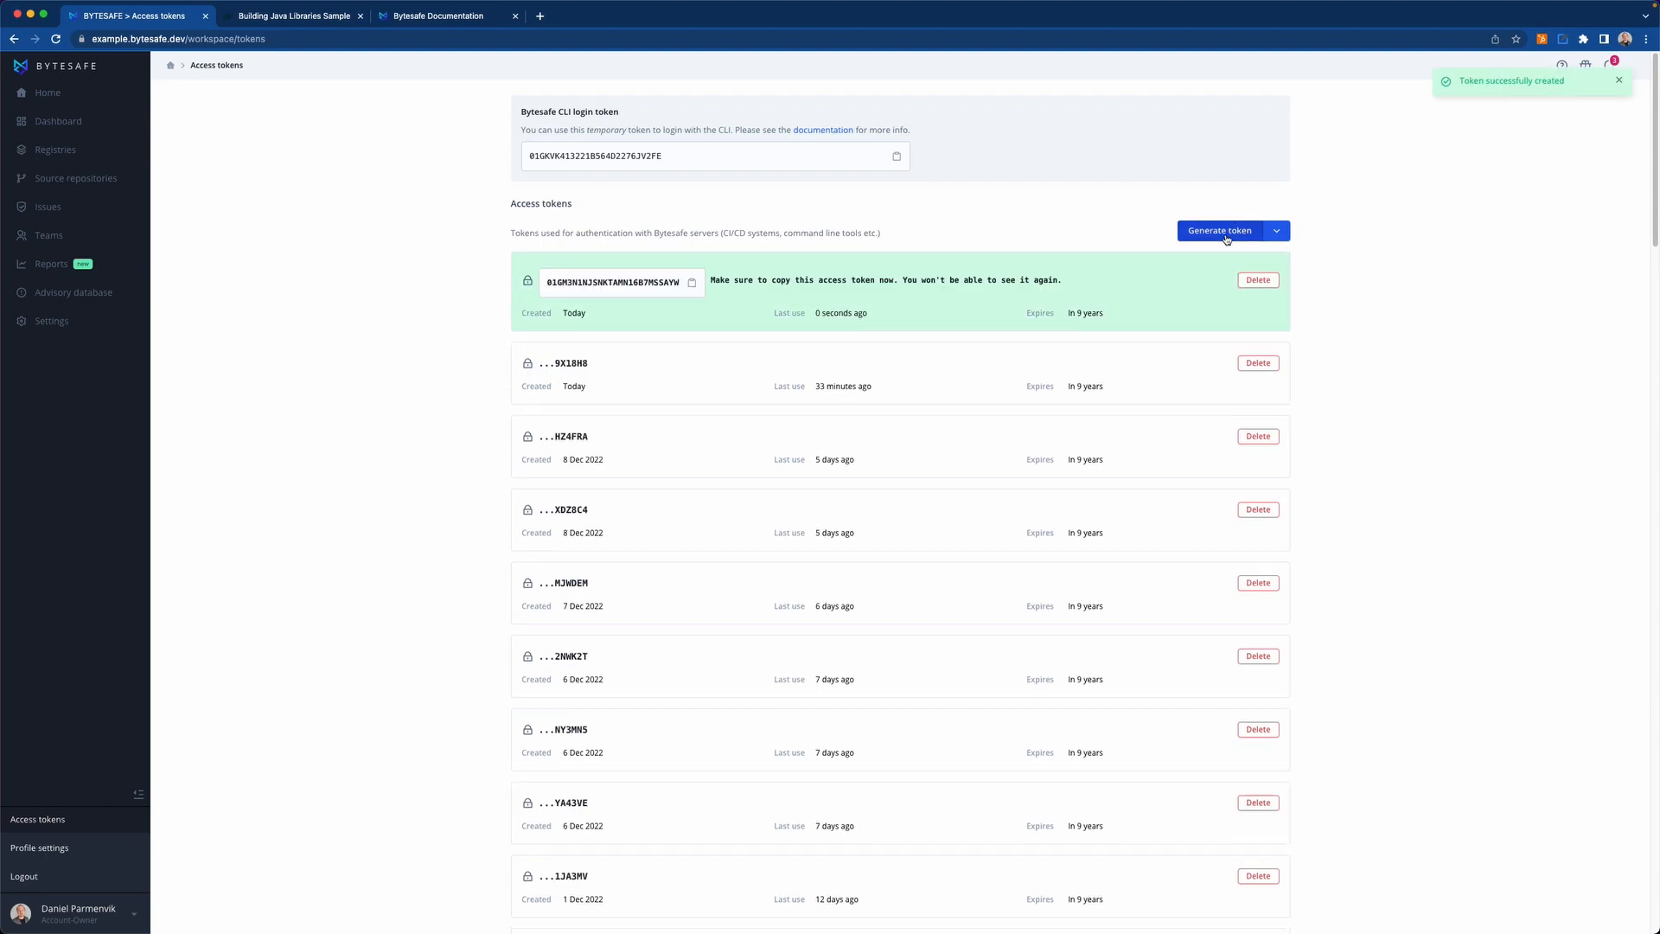
pyautogui.click(693, 285)
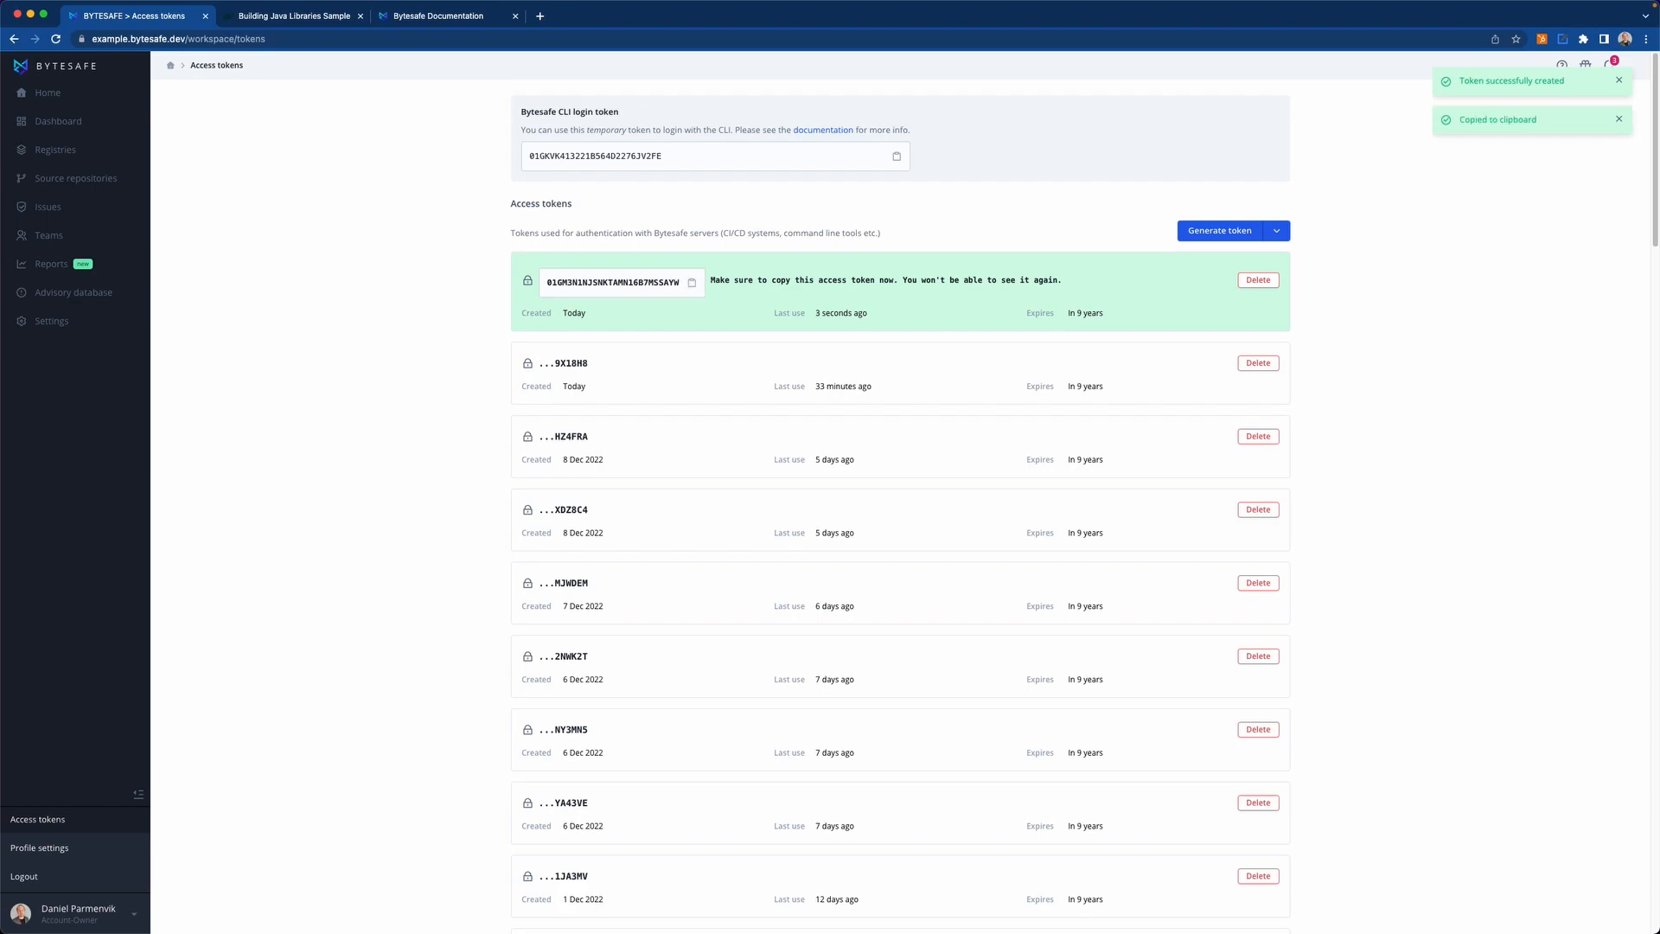
# Read Gradle's Building Java Libraries Sample guide, covering the project folder, the init task and the location of build.gradle in the generated structure.
pyautogui.press('super+Tab')
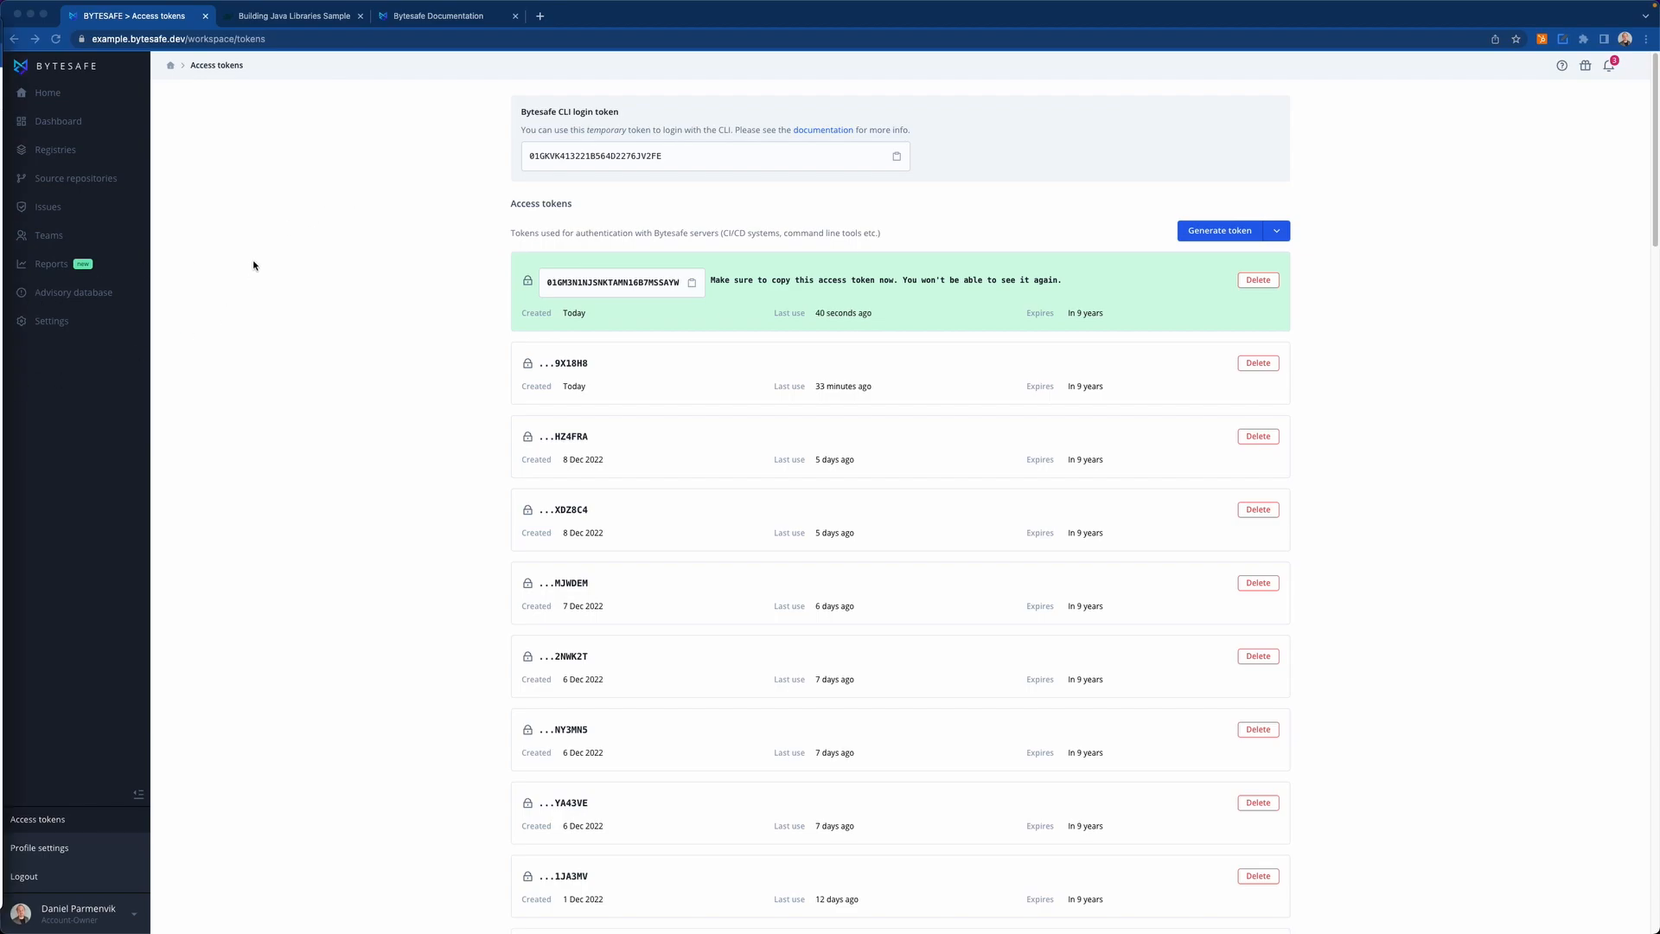
pyautogui.click(290, 17)
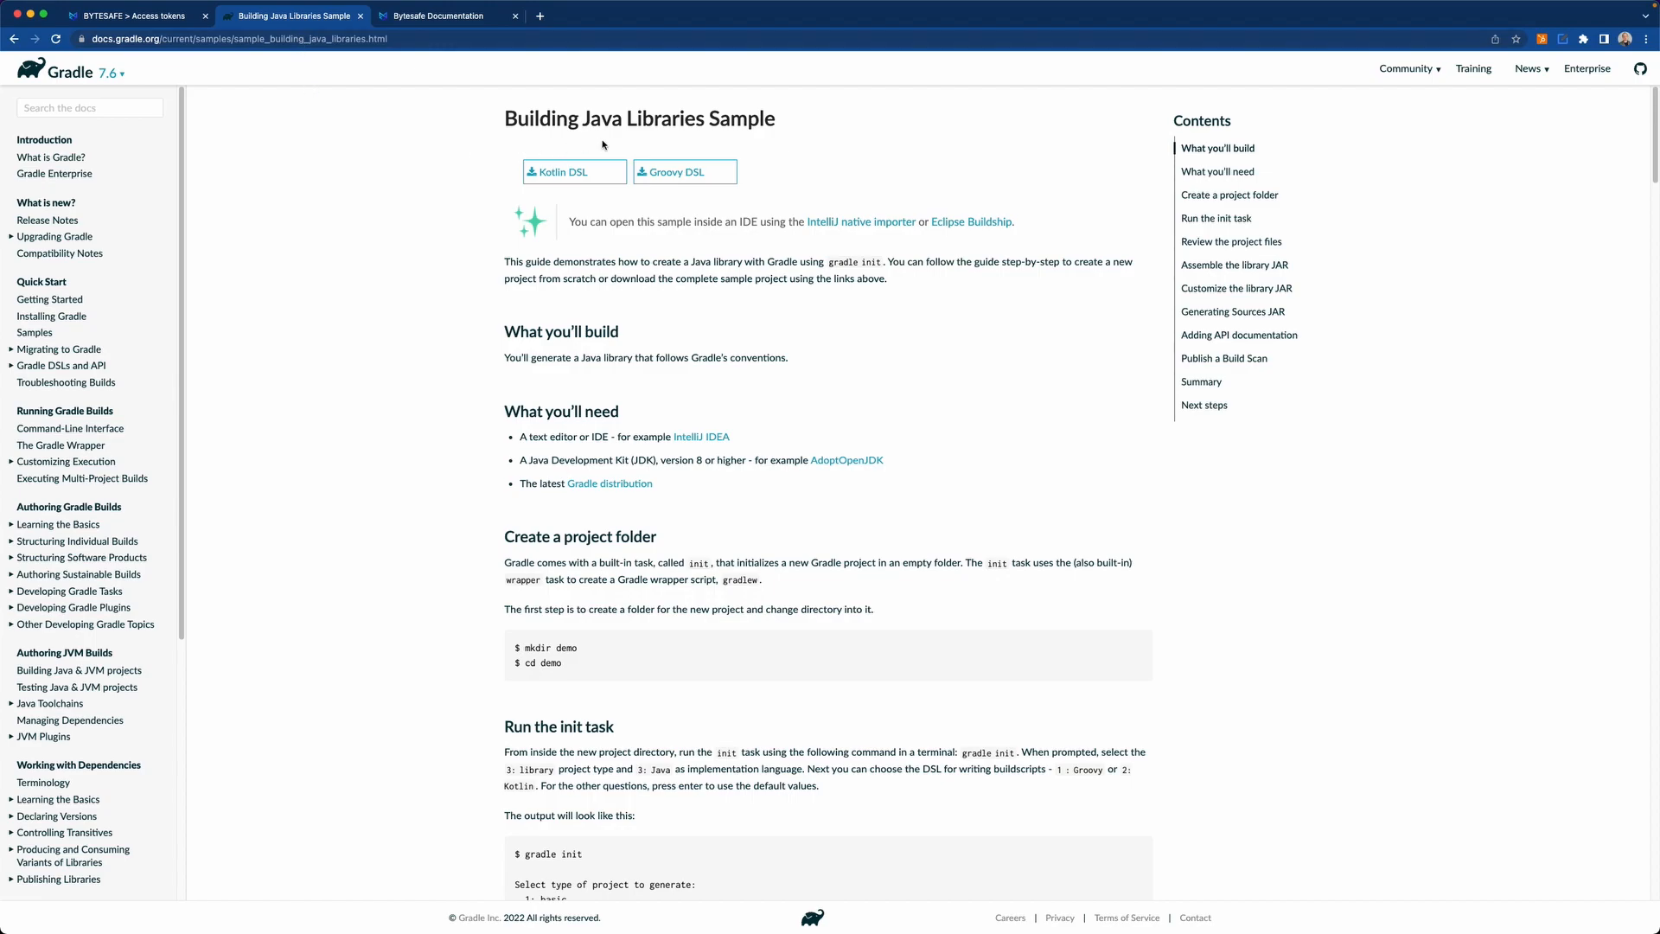
pyautogui.moveTo(679, 127); pyautogui.dragTo(750, 126)
pyautogui.click(802, 122)
pyautogui.scroll(-4, 692, 251)
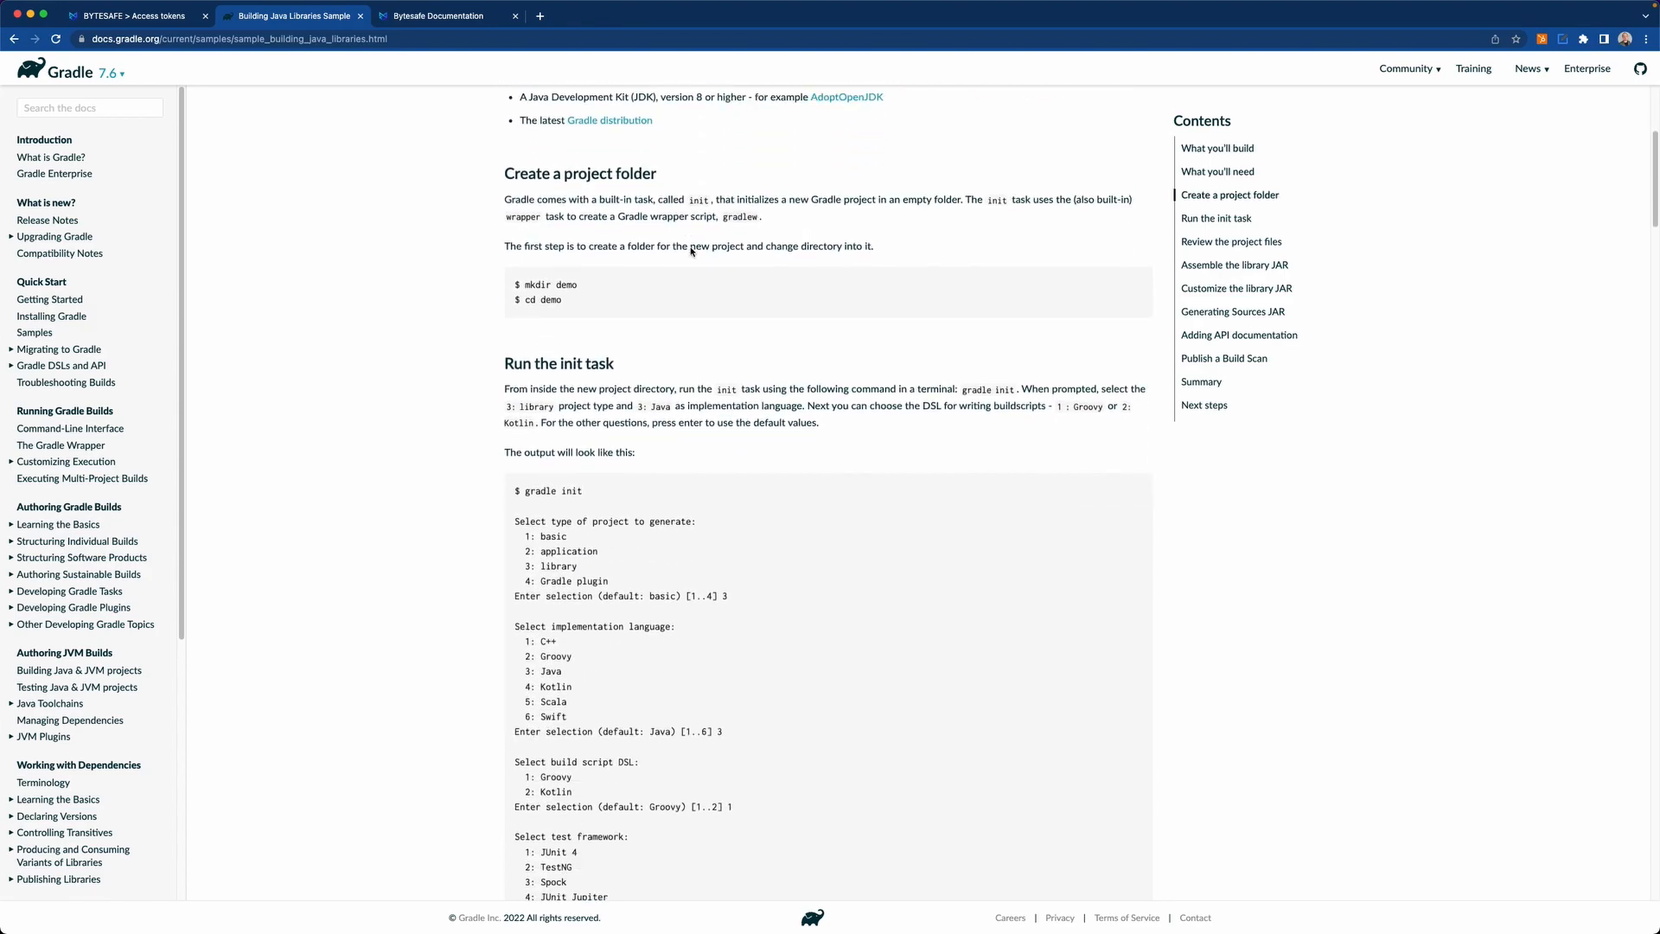
pyautogui.scroll(-3, 691, 251)
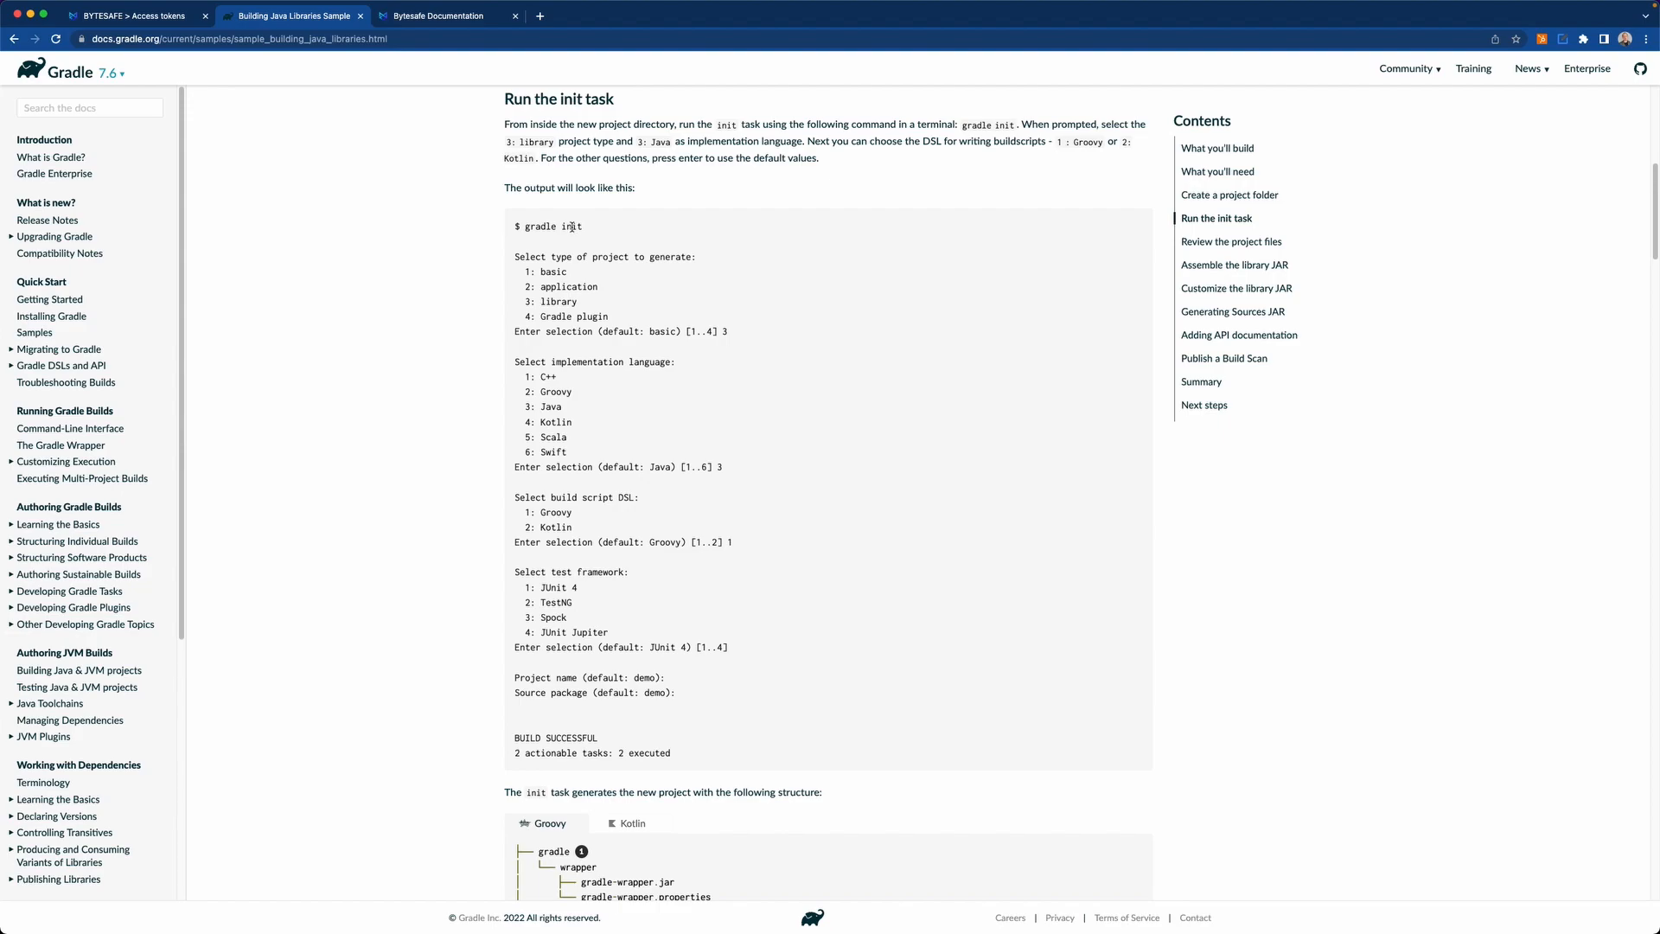
pyautogui.scroll(-1, 582, 277)
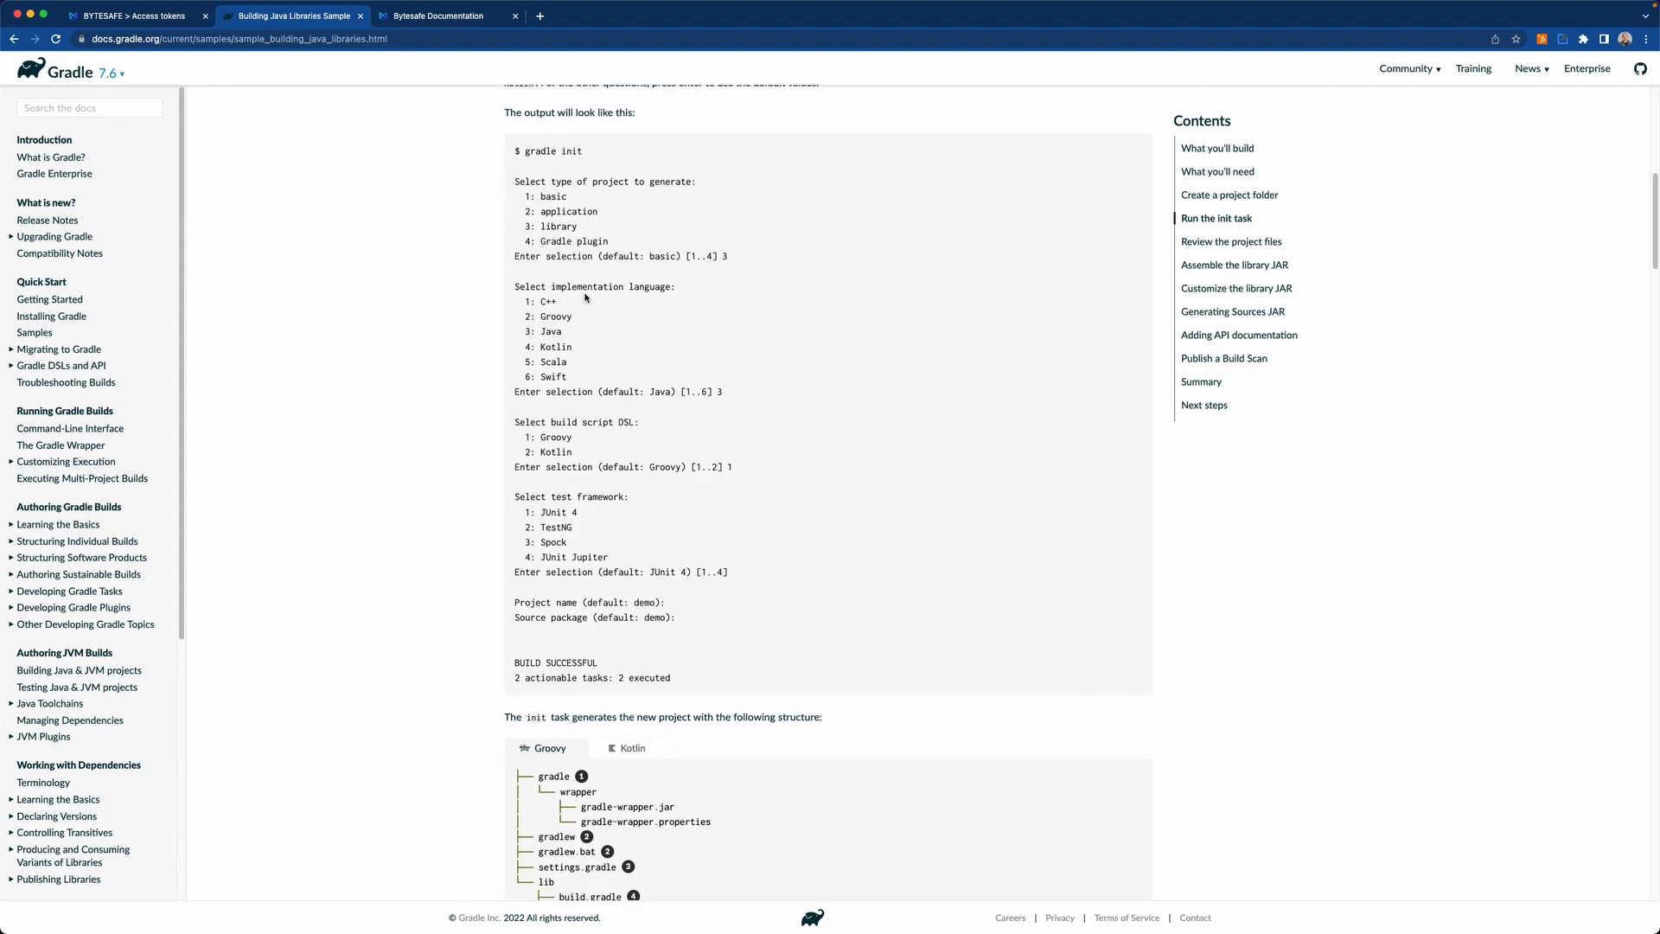
pyautogui.scroll(-5, 615, 393)
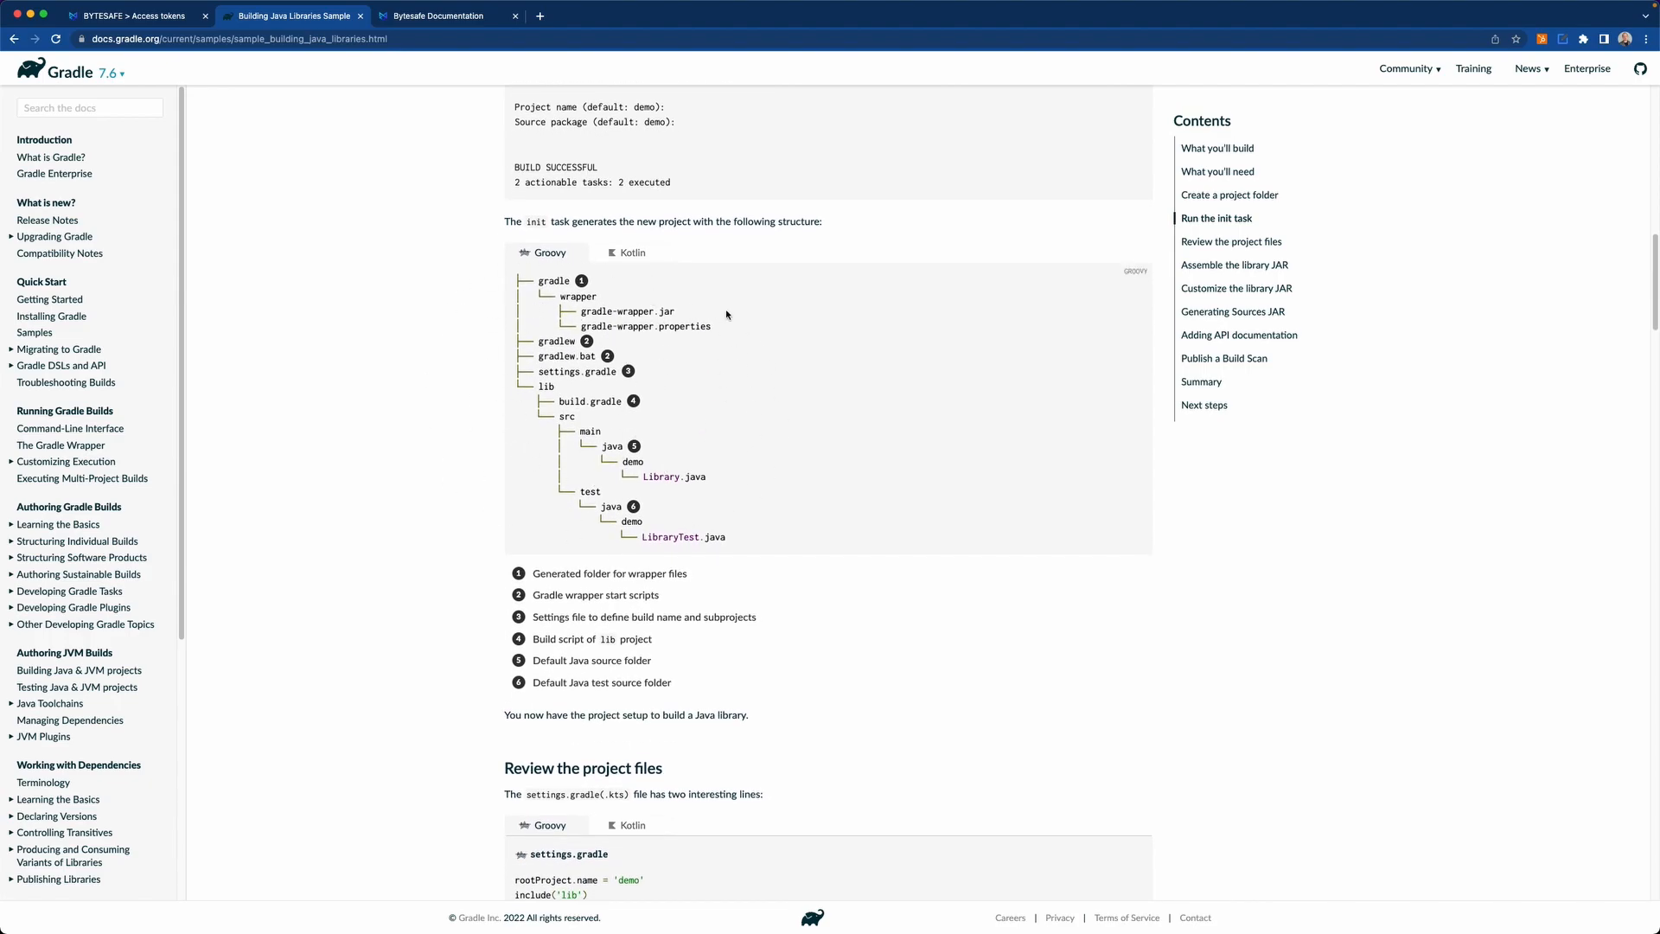
pyautogui.moveTo(561, 403); pyautogui.dragTo(624, 401)
# Search the Bytesafe documentation for "grad" and open the Gradle configuration section of the Maven artifacts page.
pyautogui.click(433, 24)
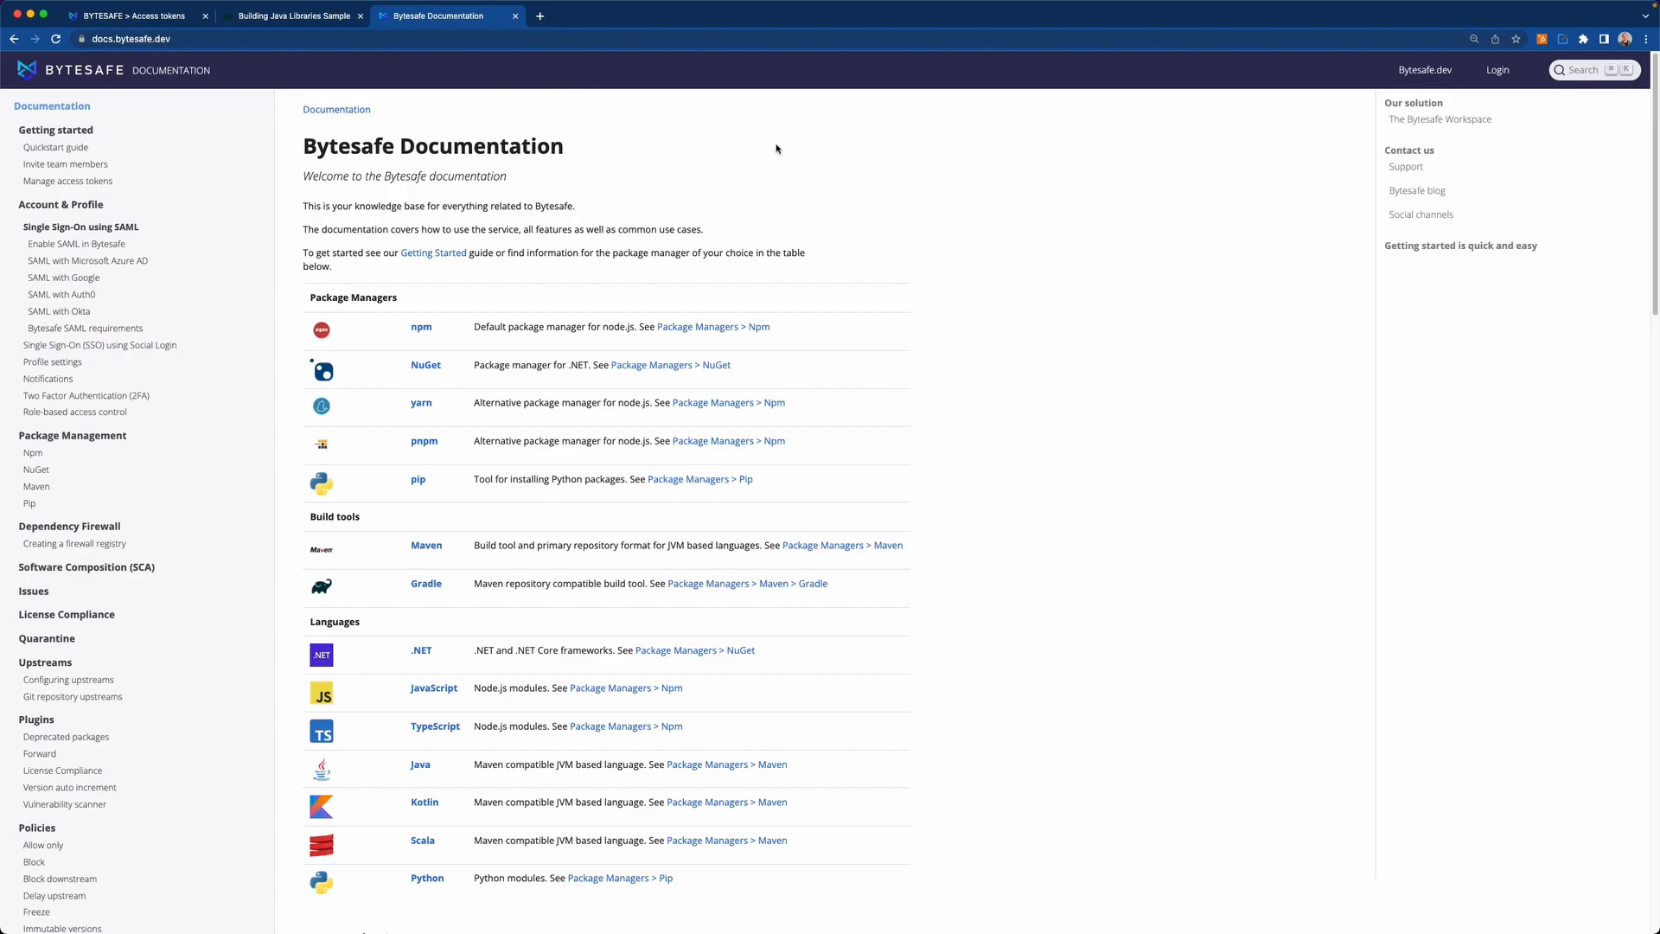
pyautogui.press('super+k')
pyautogui.write('grad')
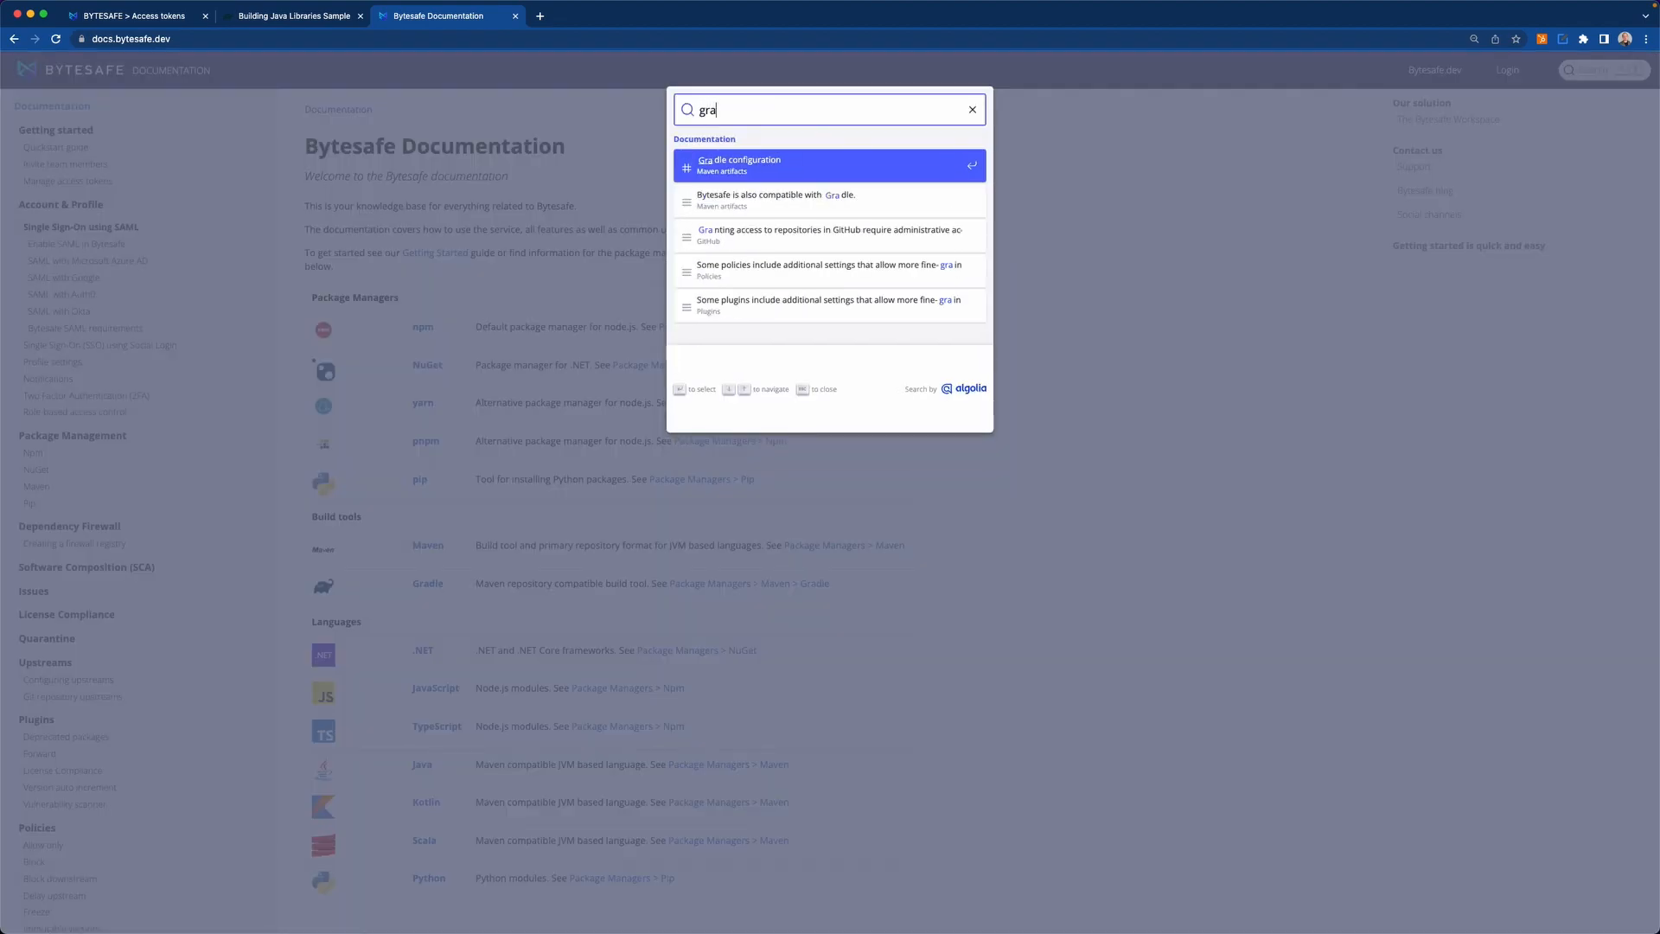
pyautogui.click(756, 164)
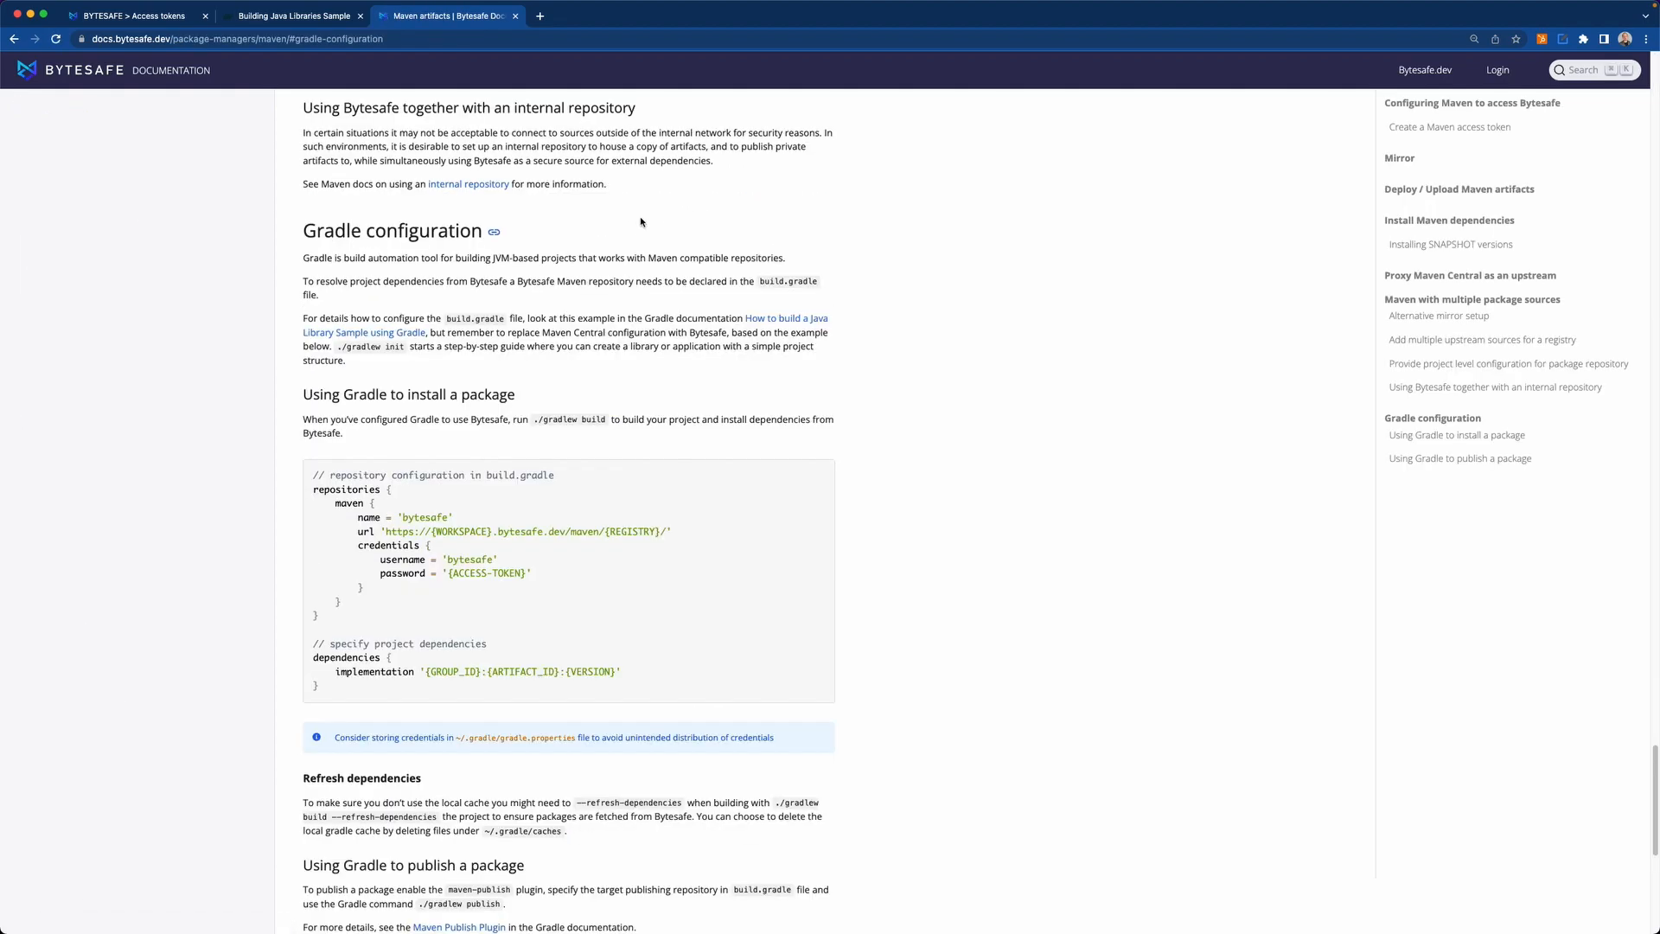
# Read the Gradle configuration instructions for installing and publishing packages, including the example repository settings for build.gradle.
pyautogui.scroll(-1, 386, 264)
pyautogui.scroll(-3, 386, 264)
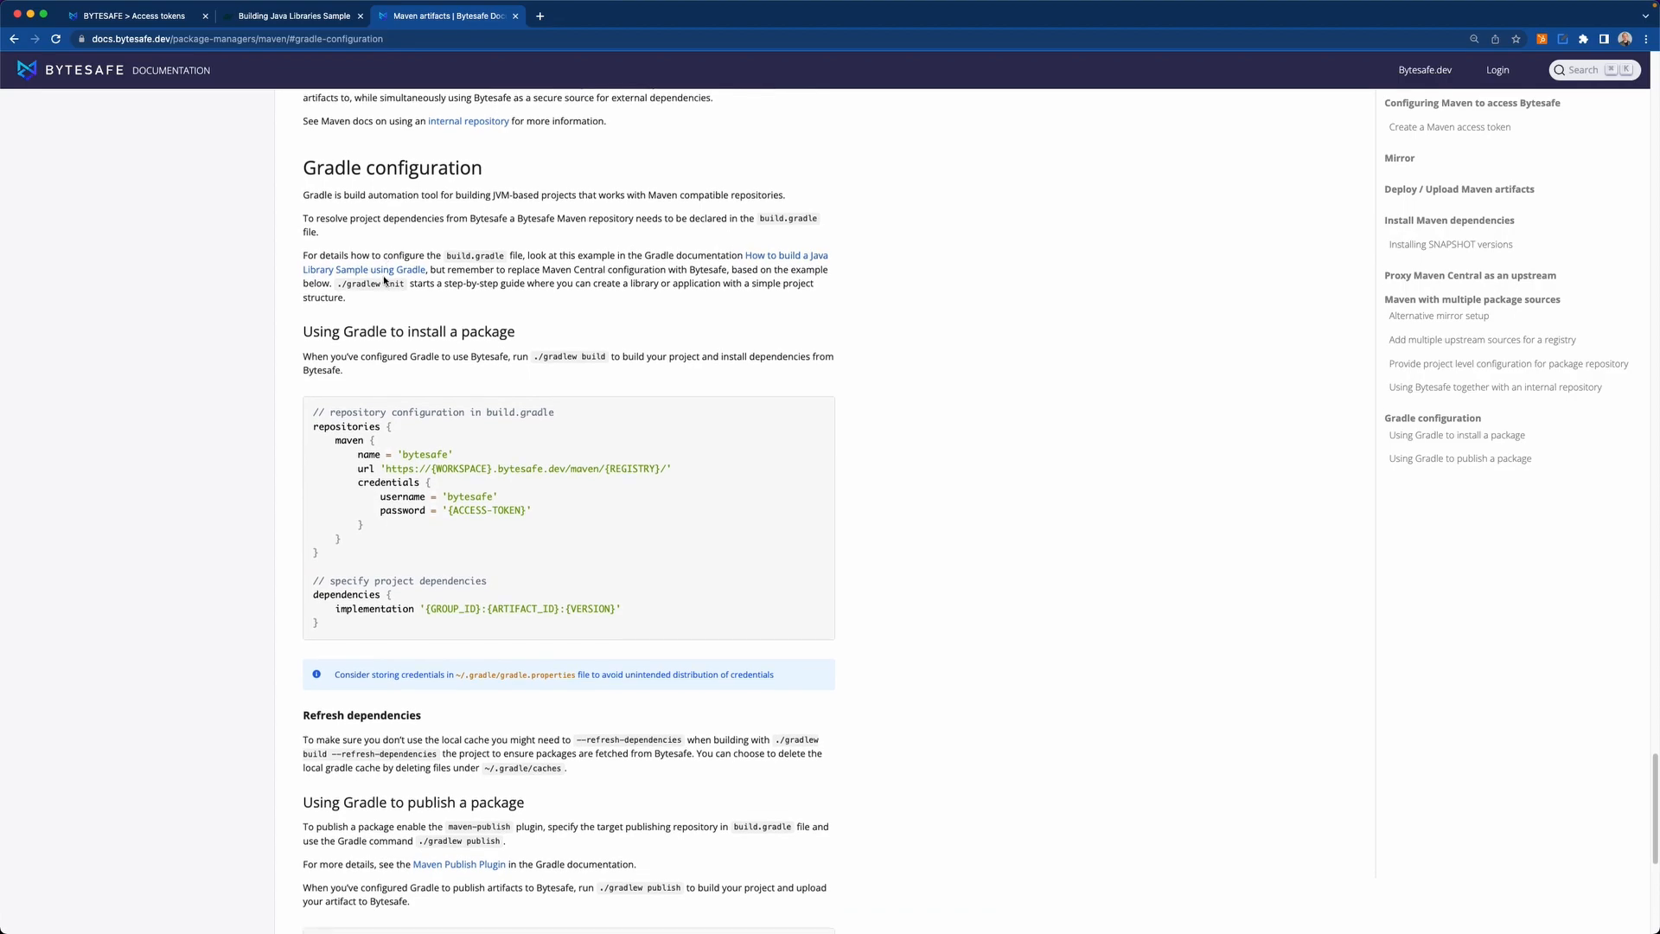
pyautogui.scroll(-1, 391, 309)
pyautogui.scroll(-2, 391, 309)
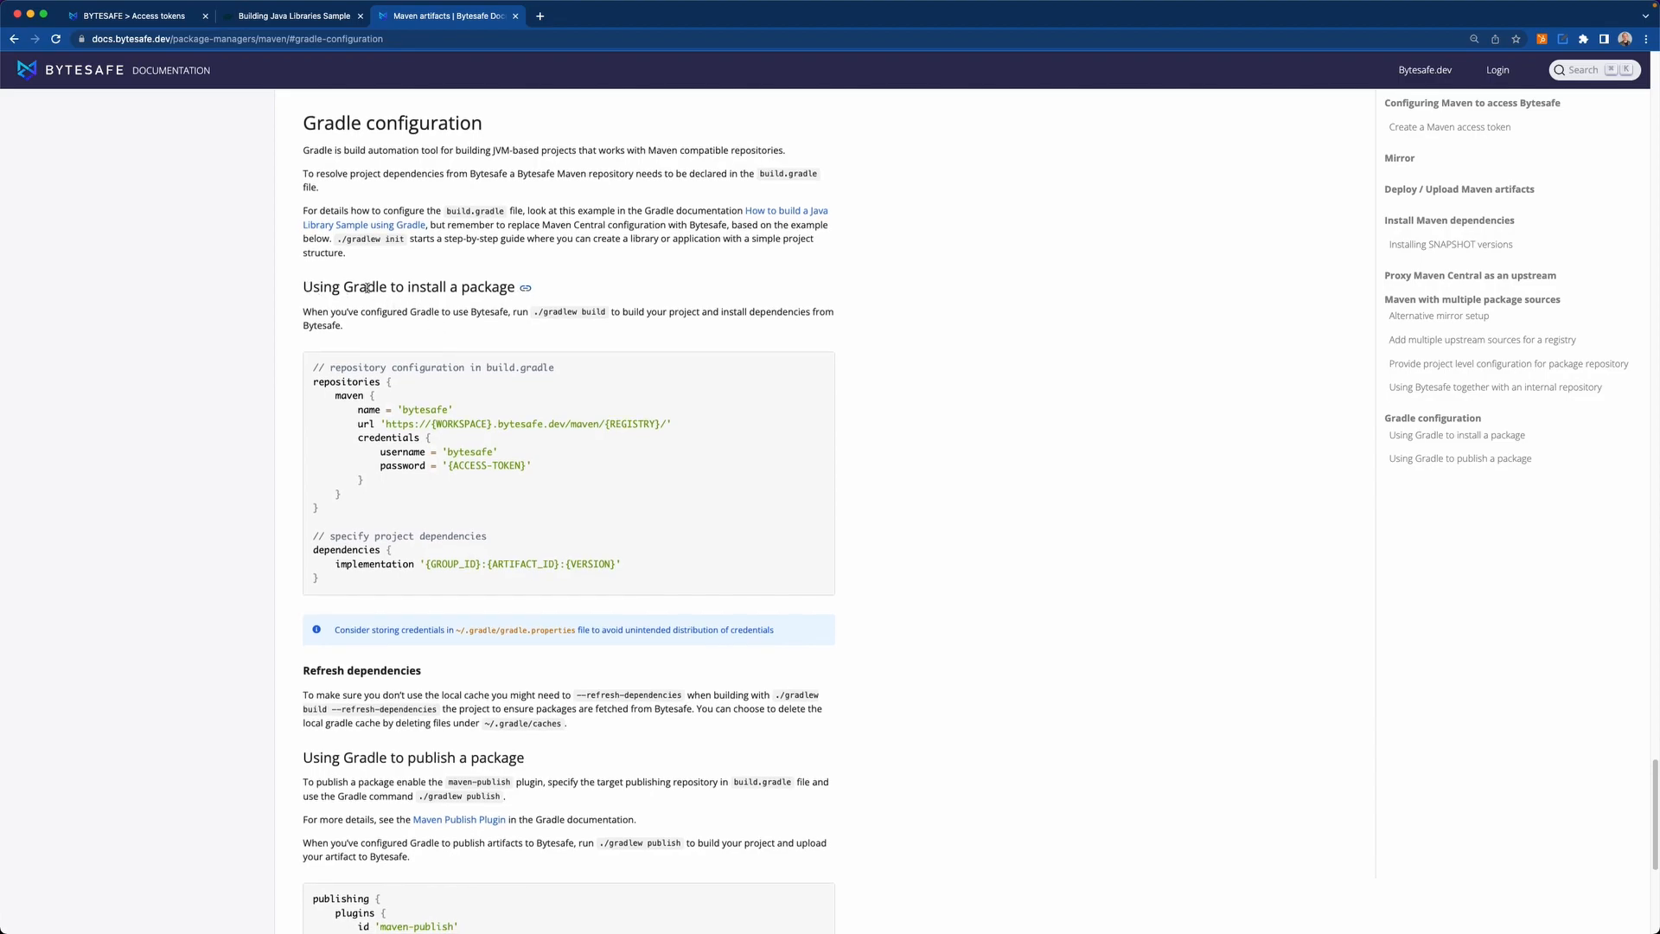
pyautogui.scroll(-6, 477, 290)
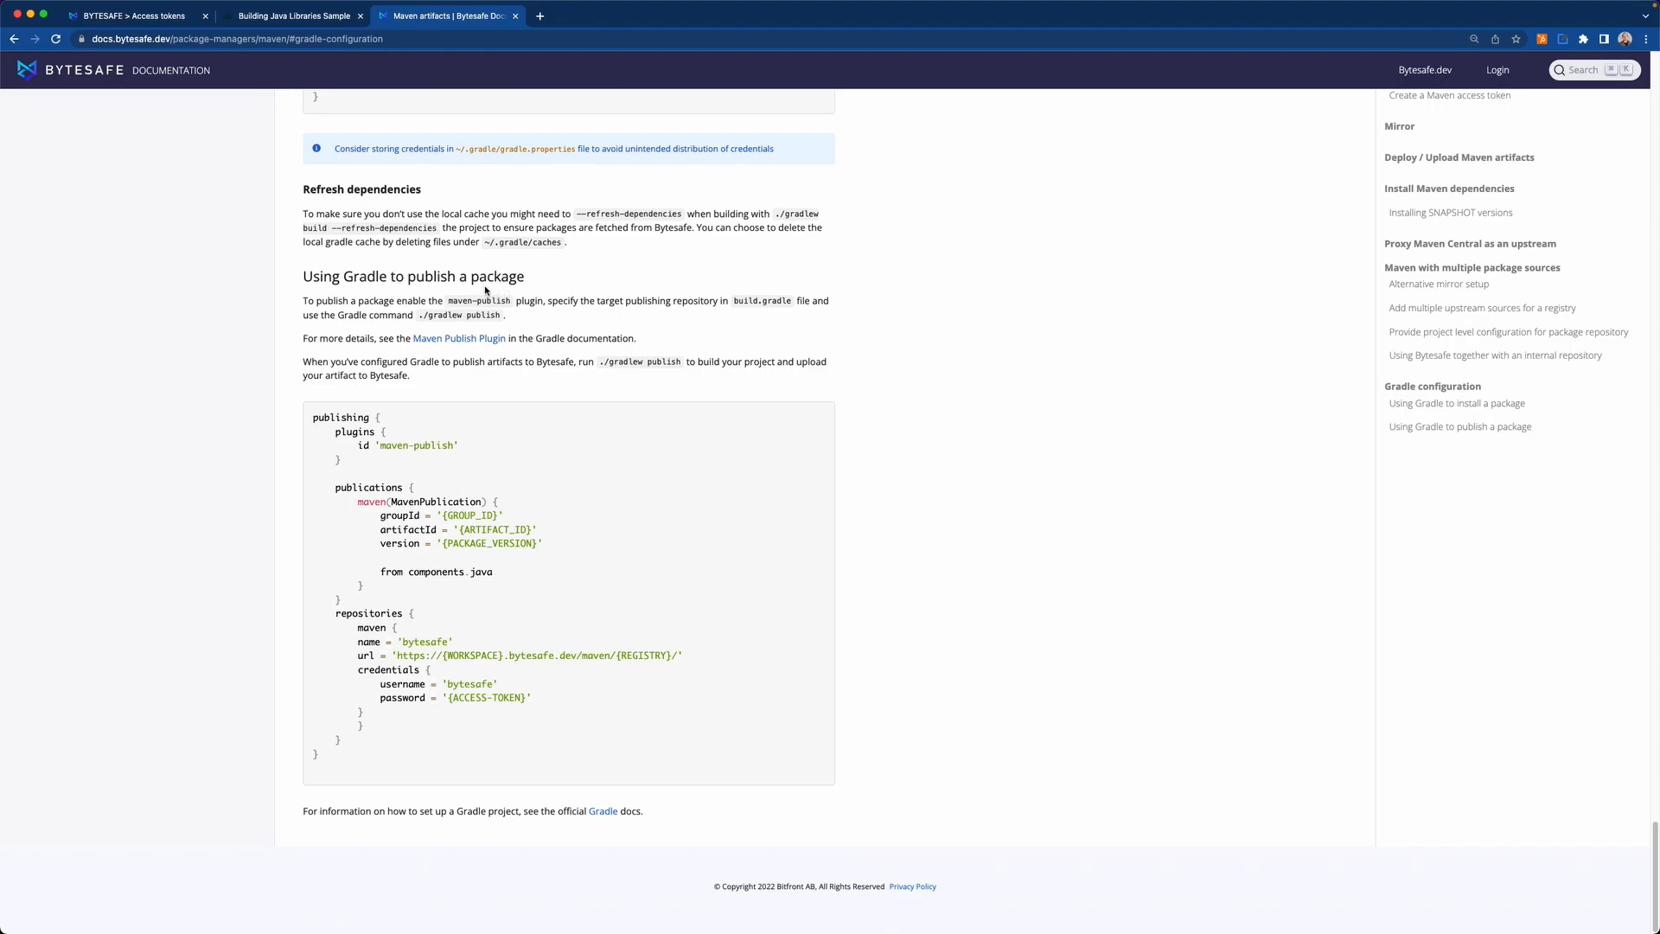
pyautogui.scroll(5, 510, 296)
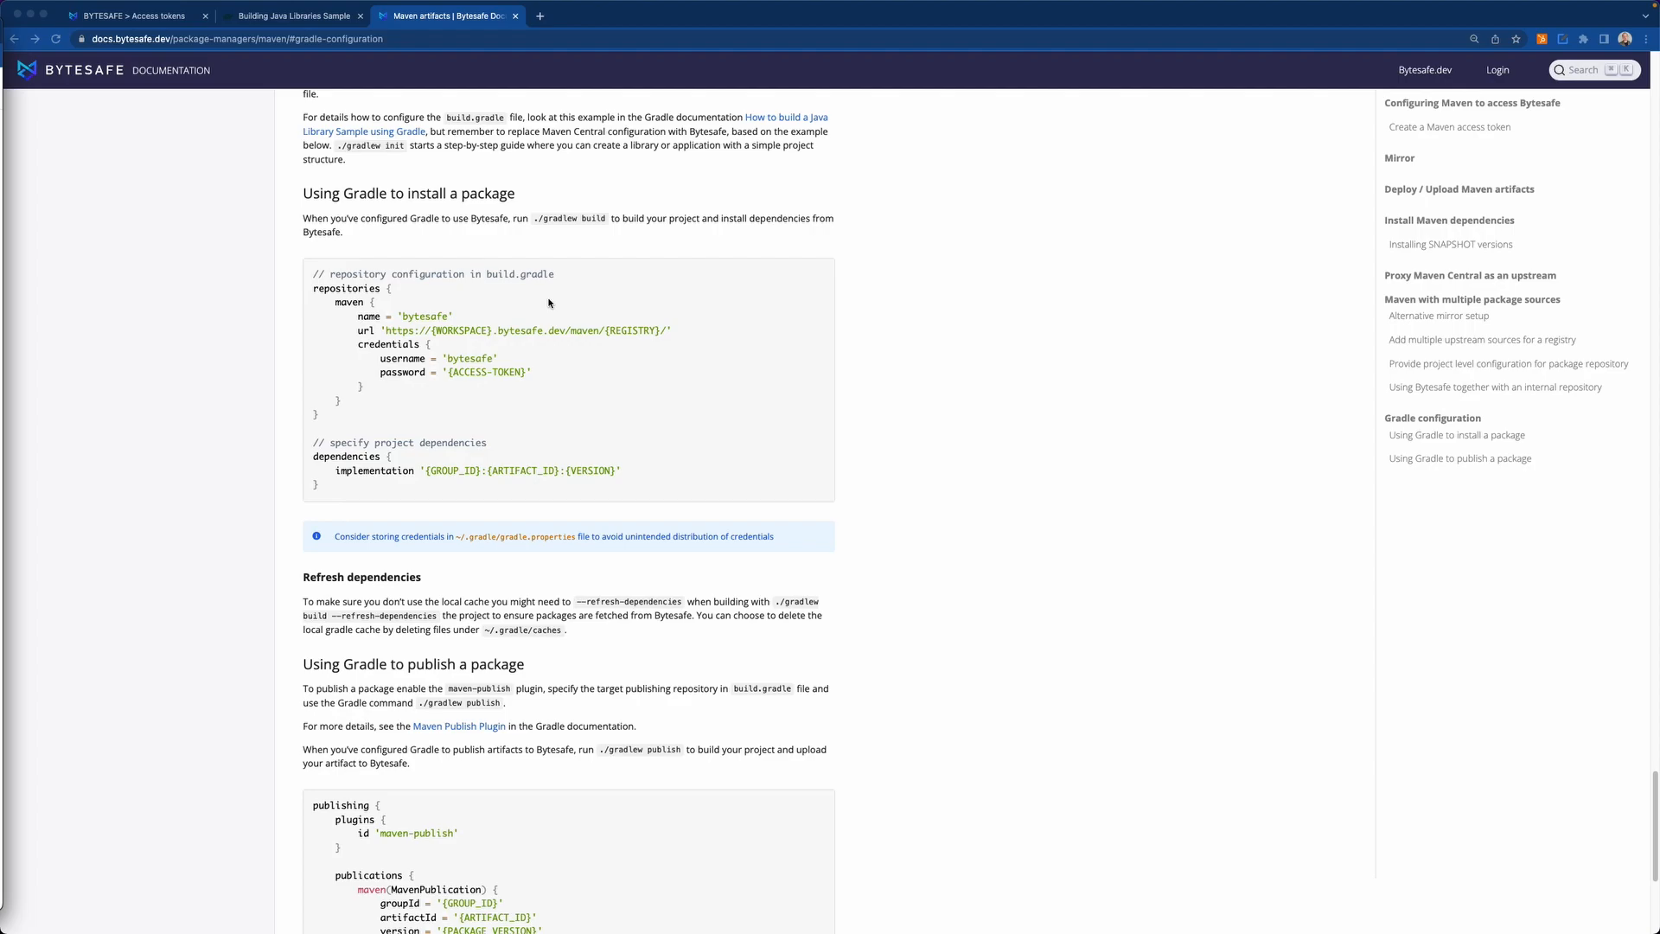
# Shrink the documentation window to reveal the code editor and terminal beside it, and look over the generated build.gradle file.
pyautogui.doubleClick(715, 23)
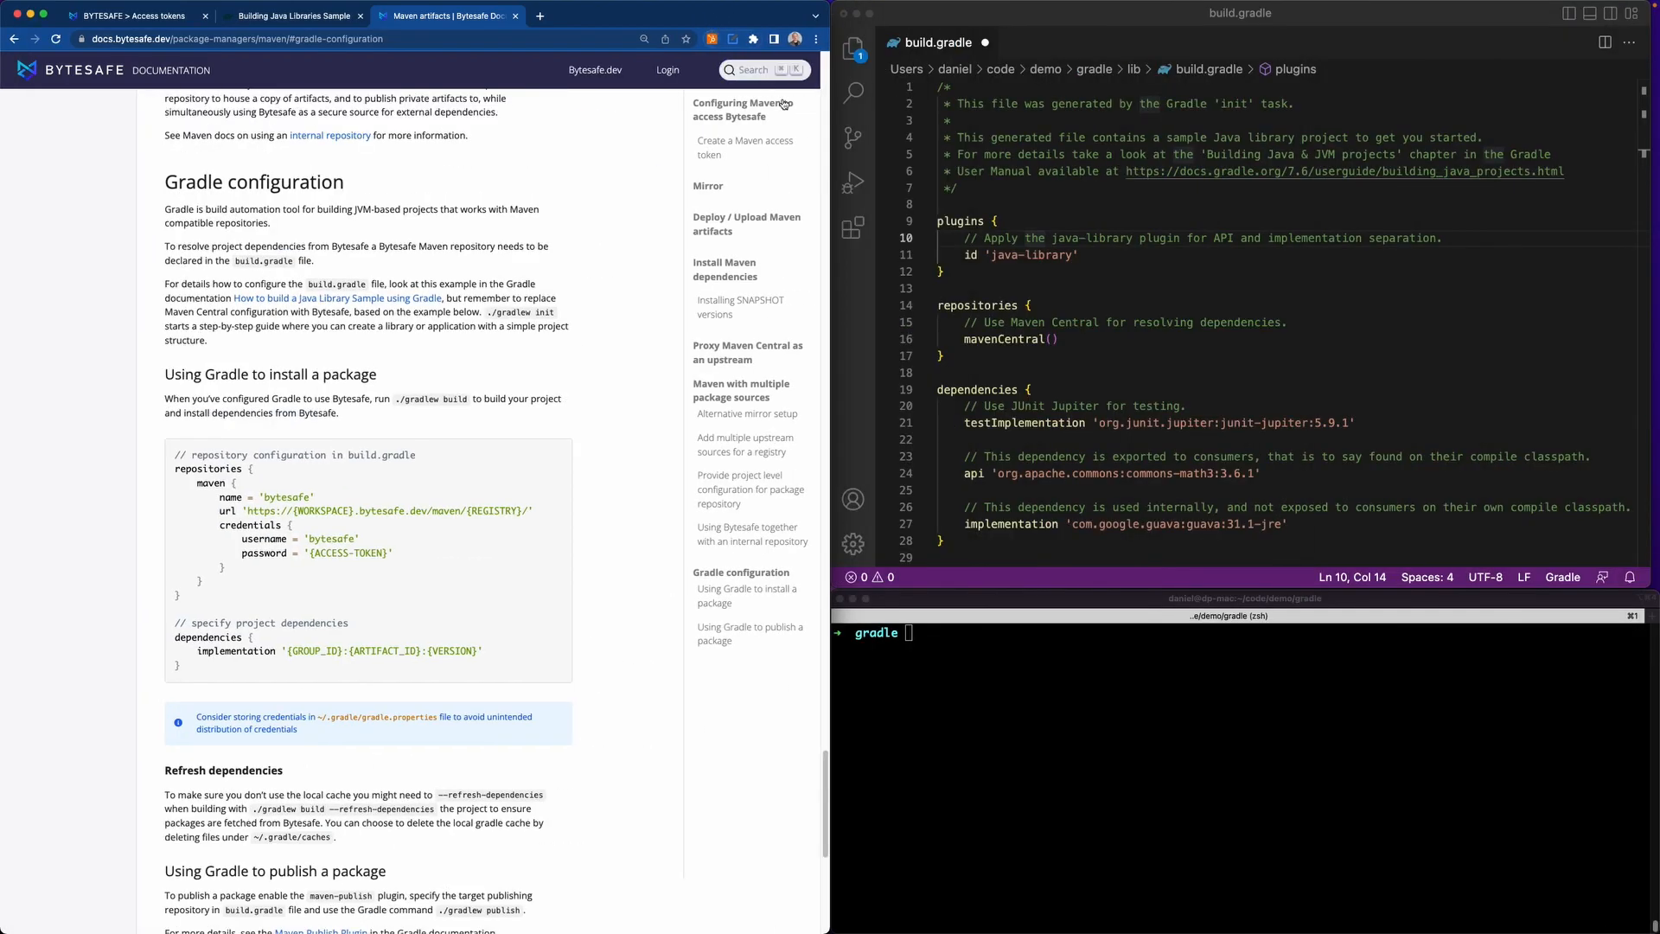
pyautogui.scroll(-1, 1033, 154)
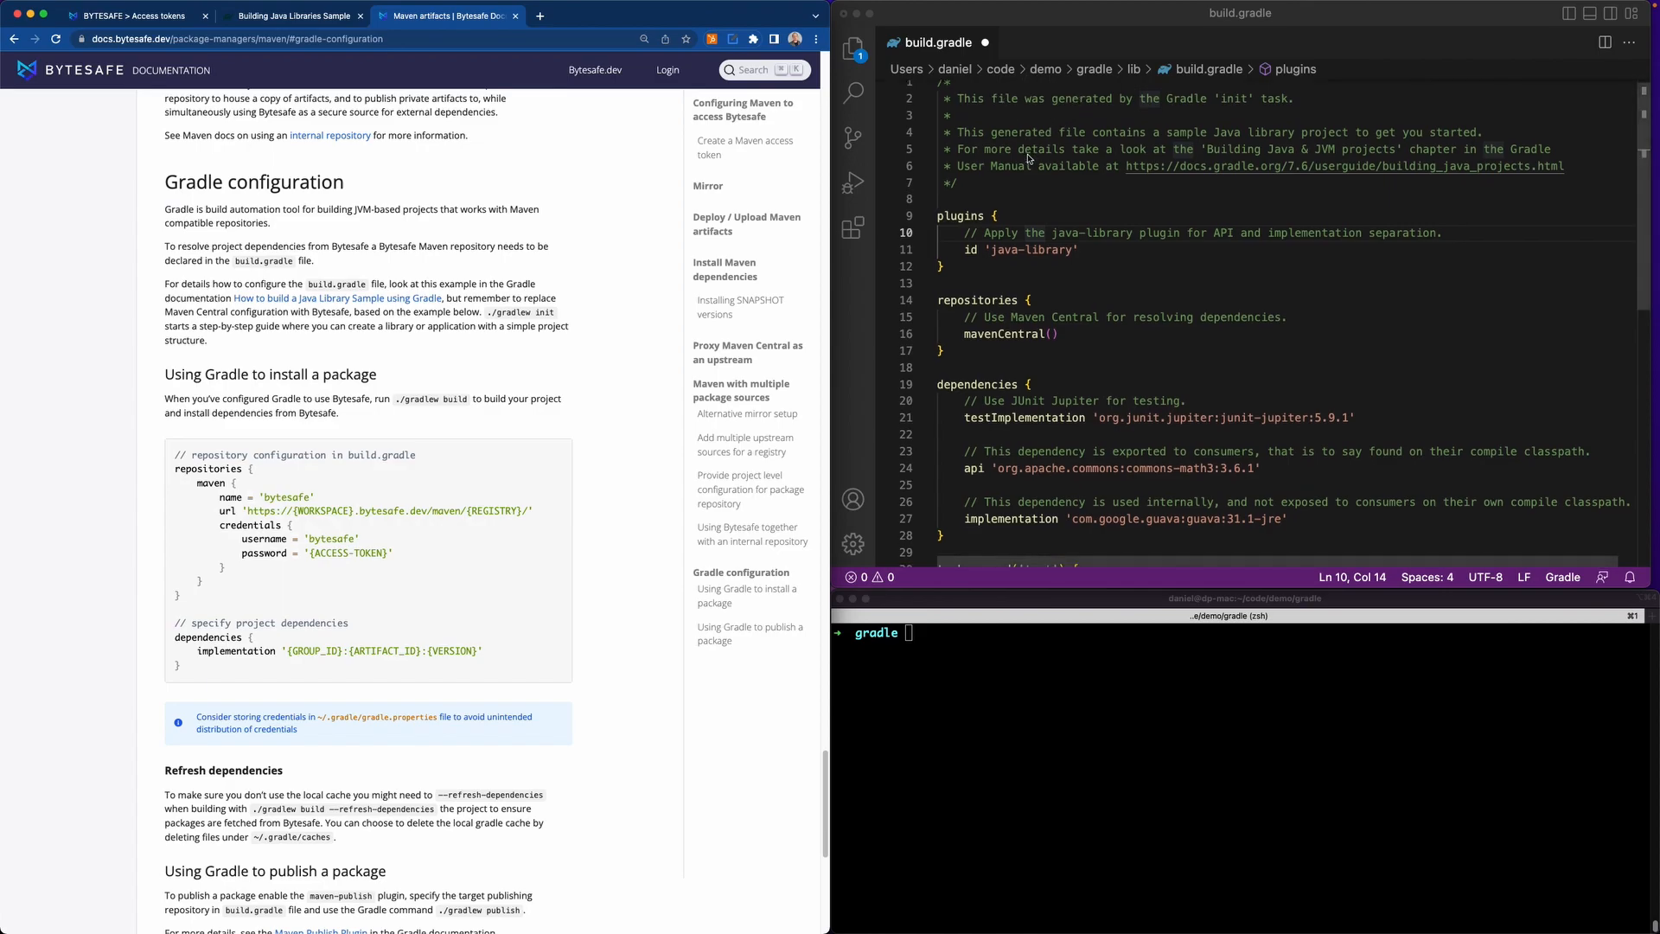
pyautogui.scroll(1, 1129, 214)
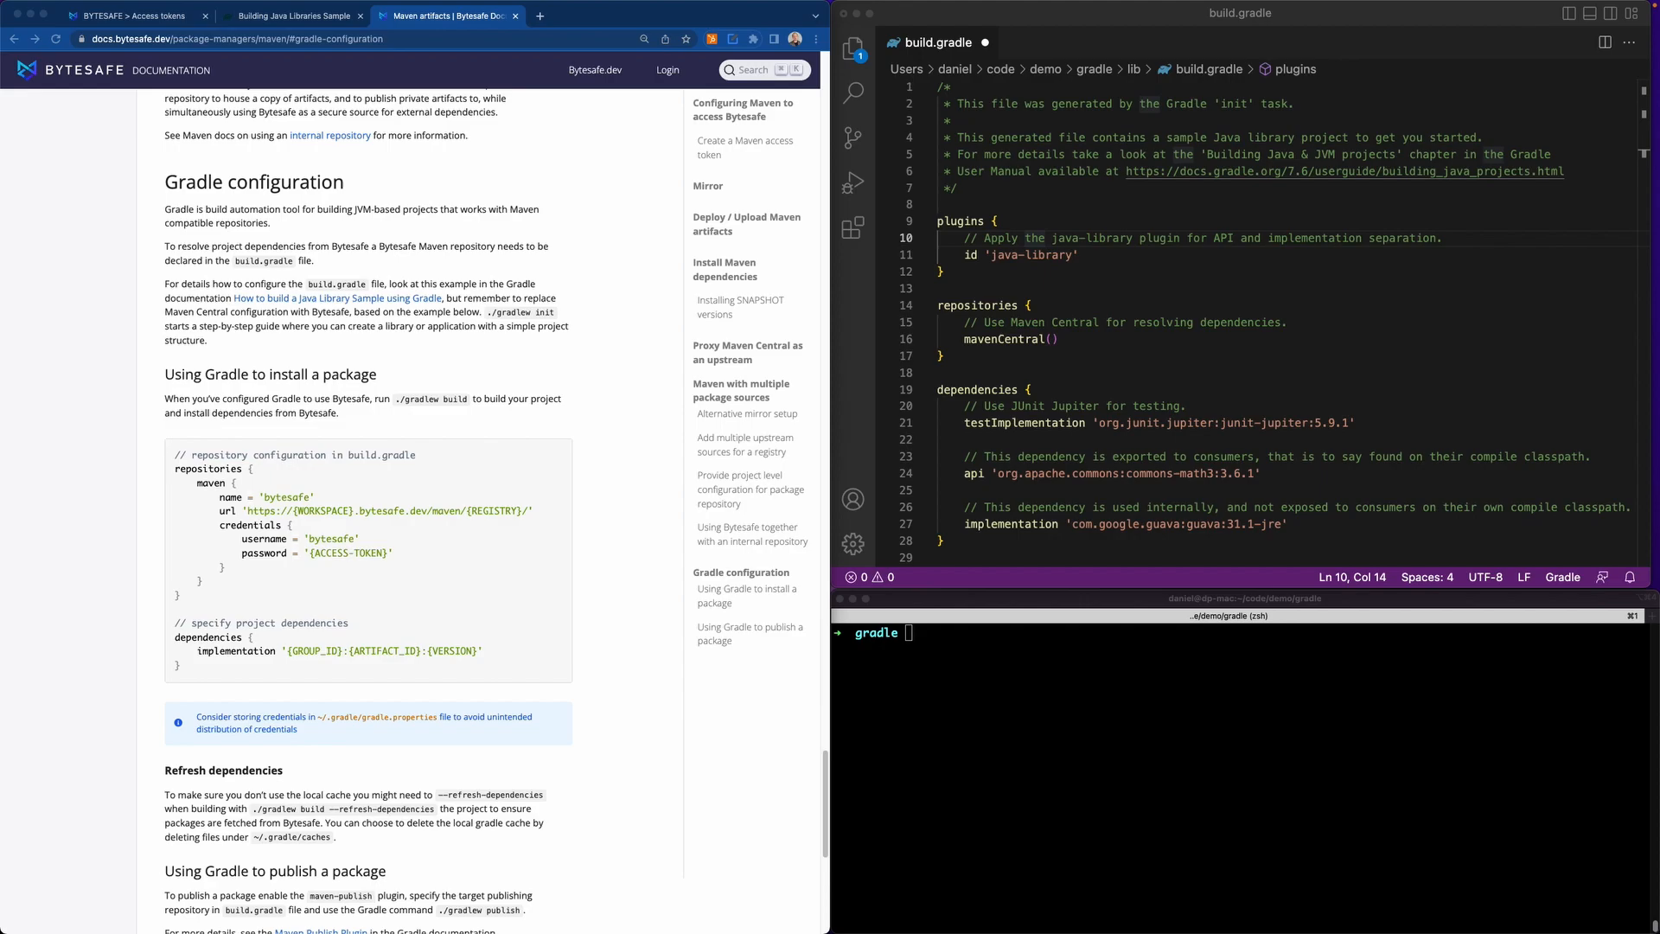
pyautogui.click(1116, 351)
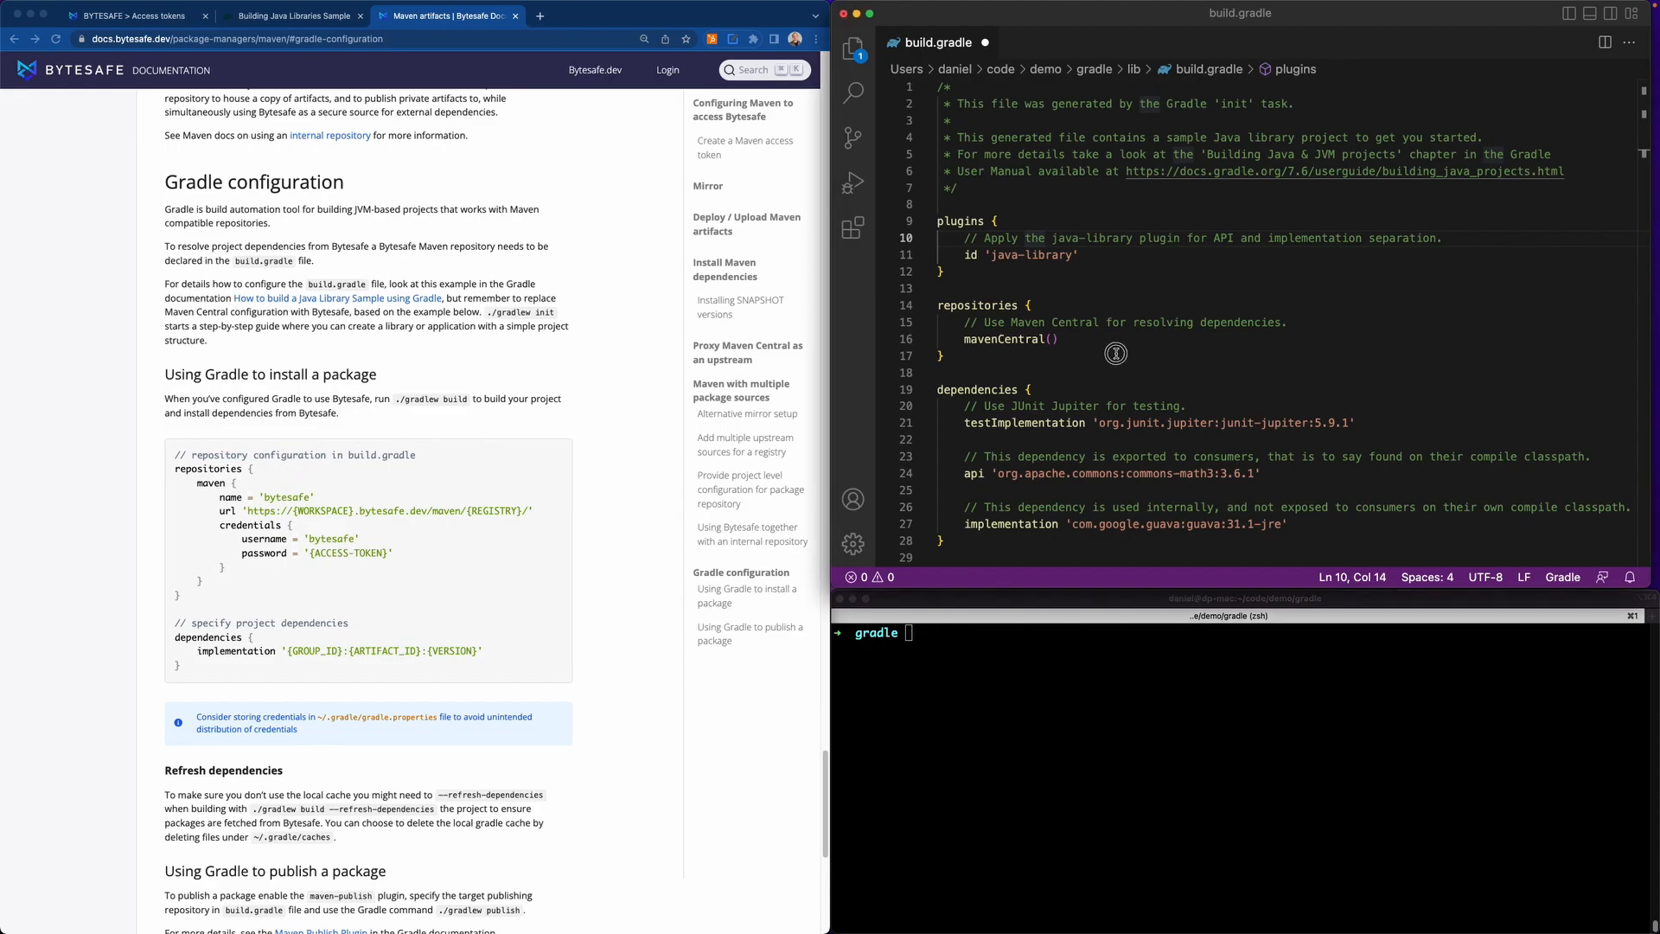
pyautogui.moveTo(988, 356); pyautogui.dragTo(936, 305)
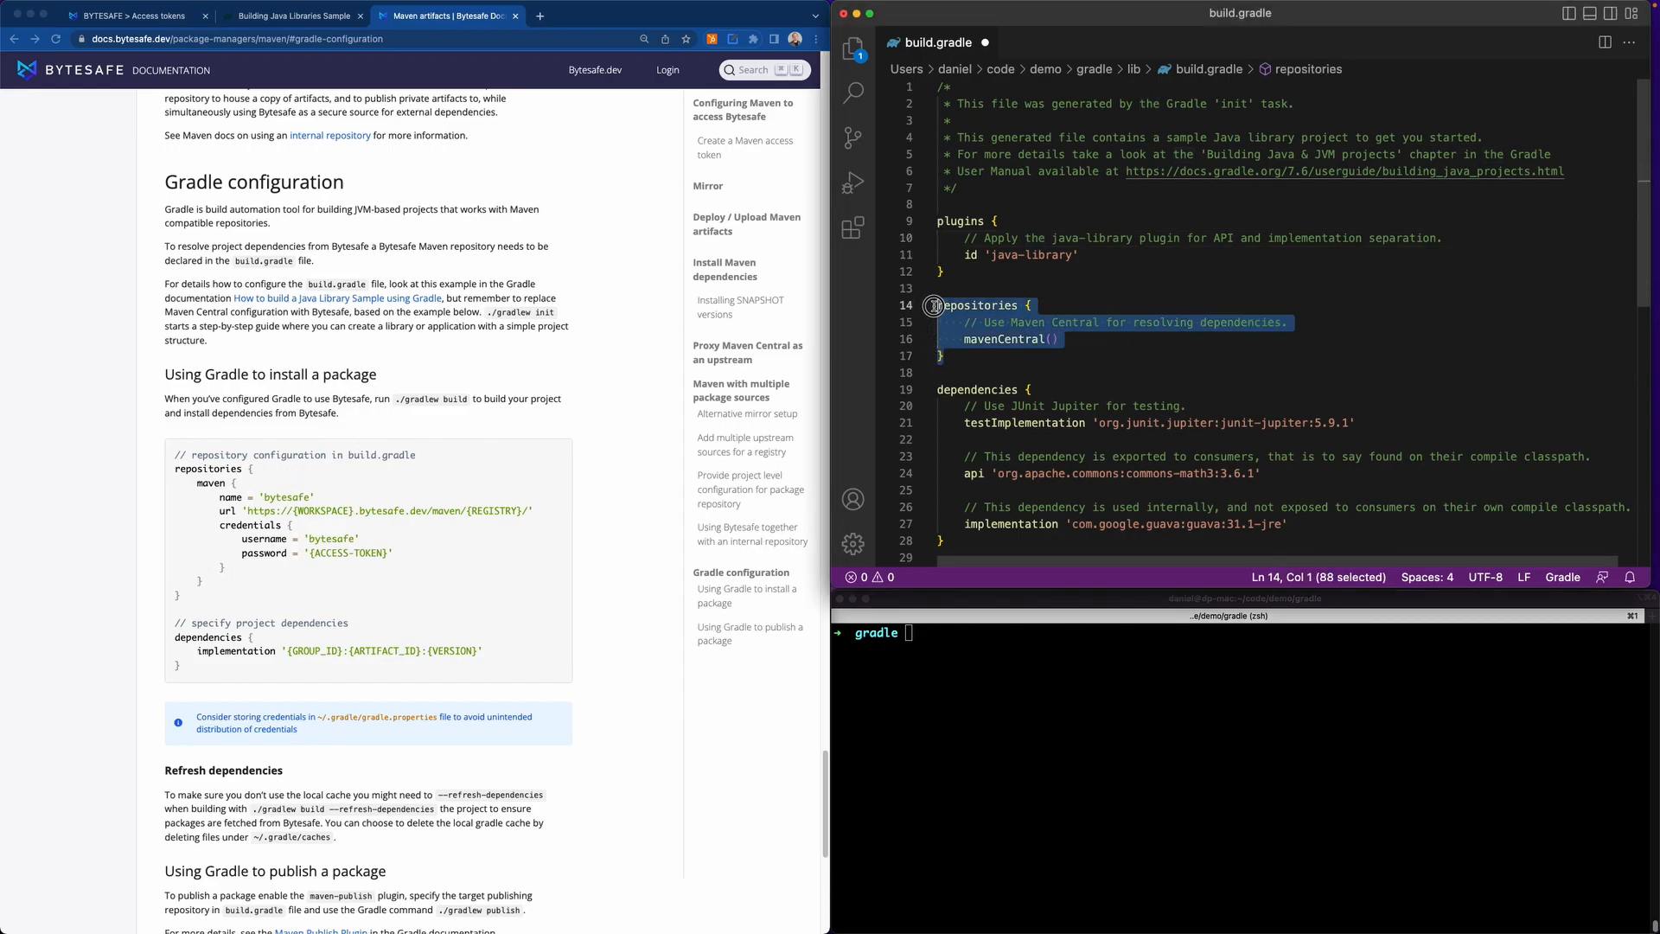
pyautogui.press('super+v')
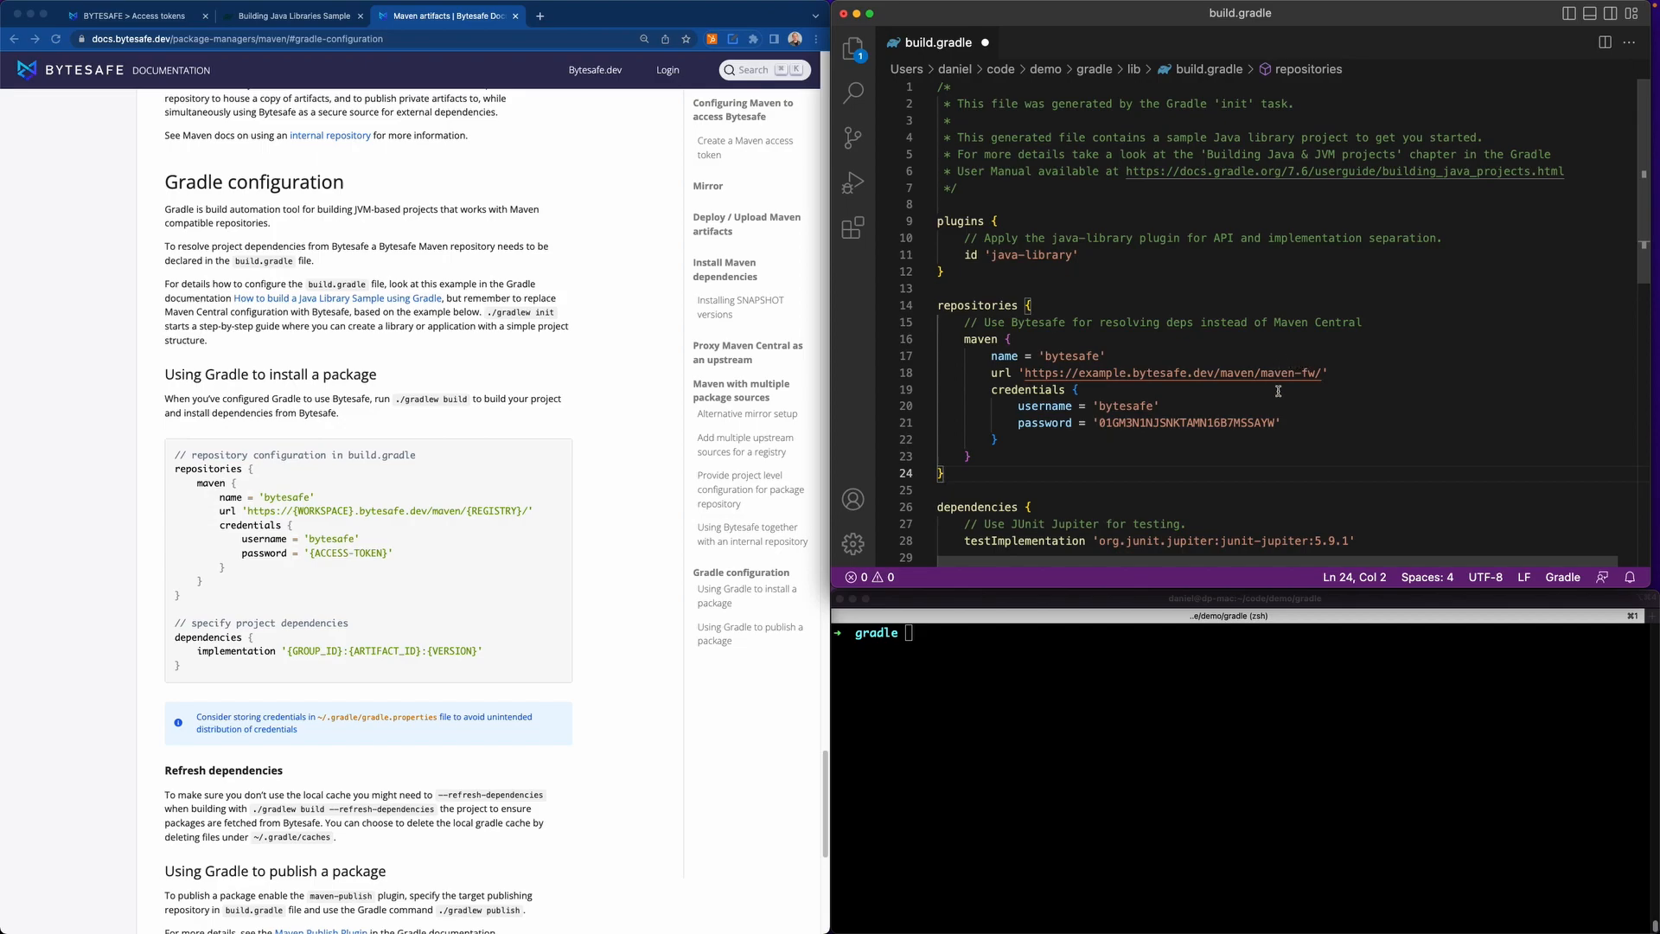
pyautogui.scroll(-3, 1277, 390)
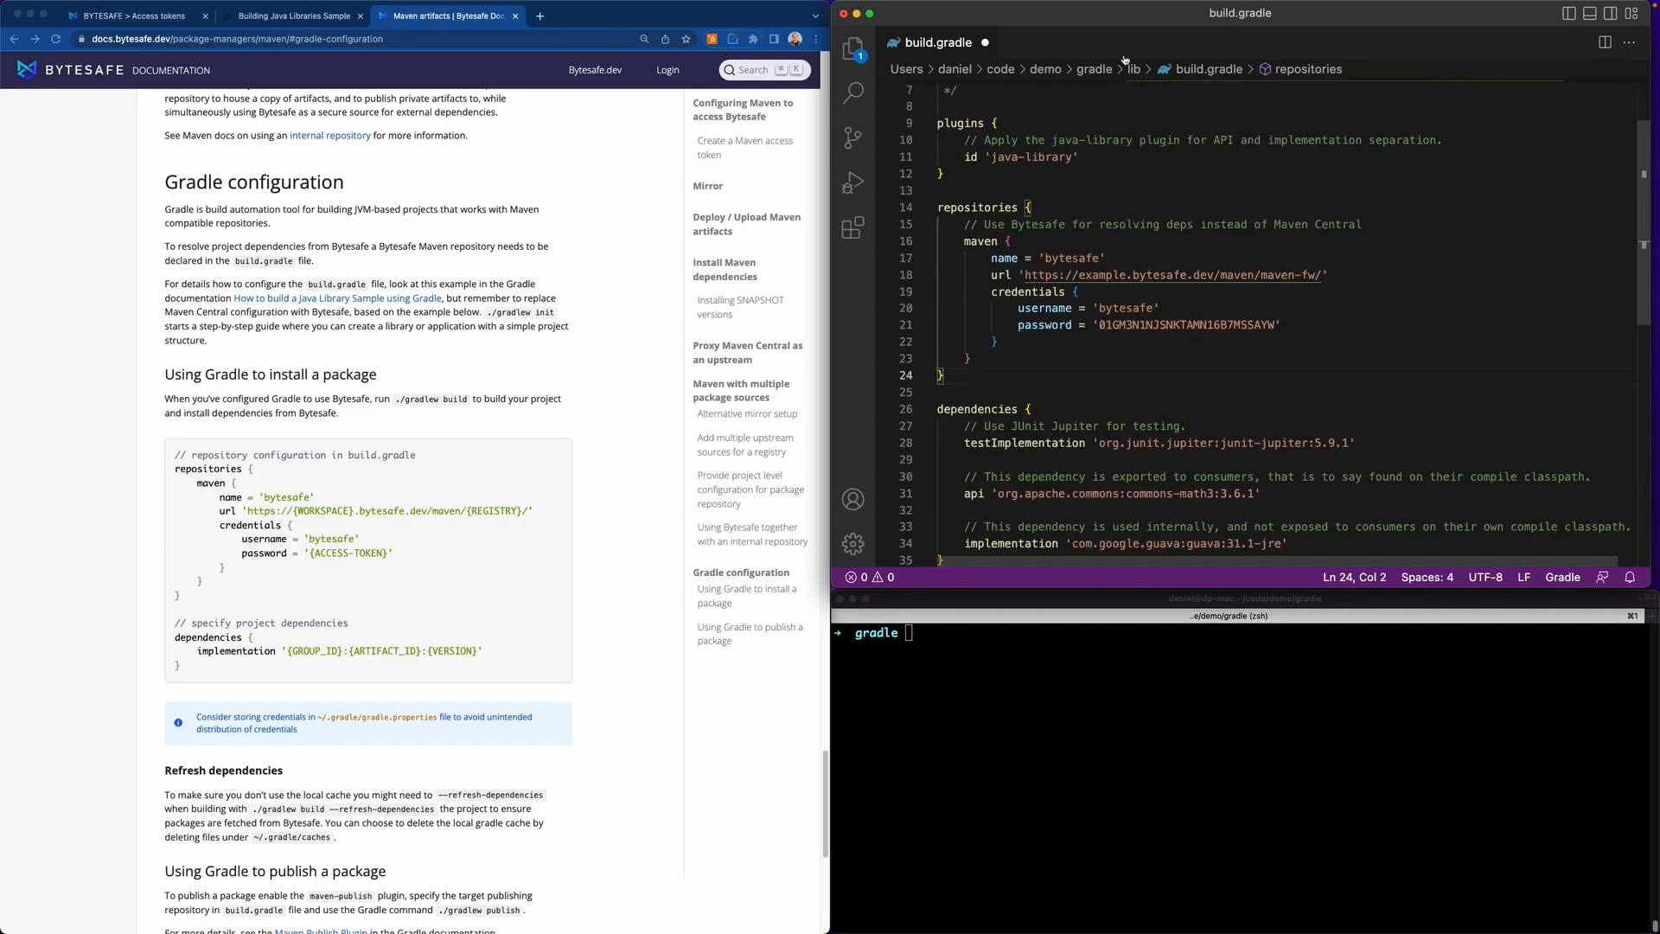
pyautogui.click(998, 668)
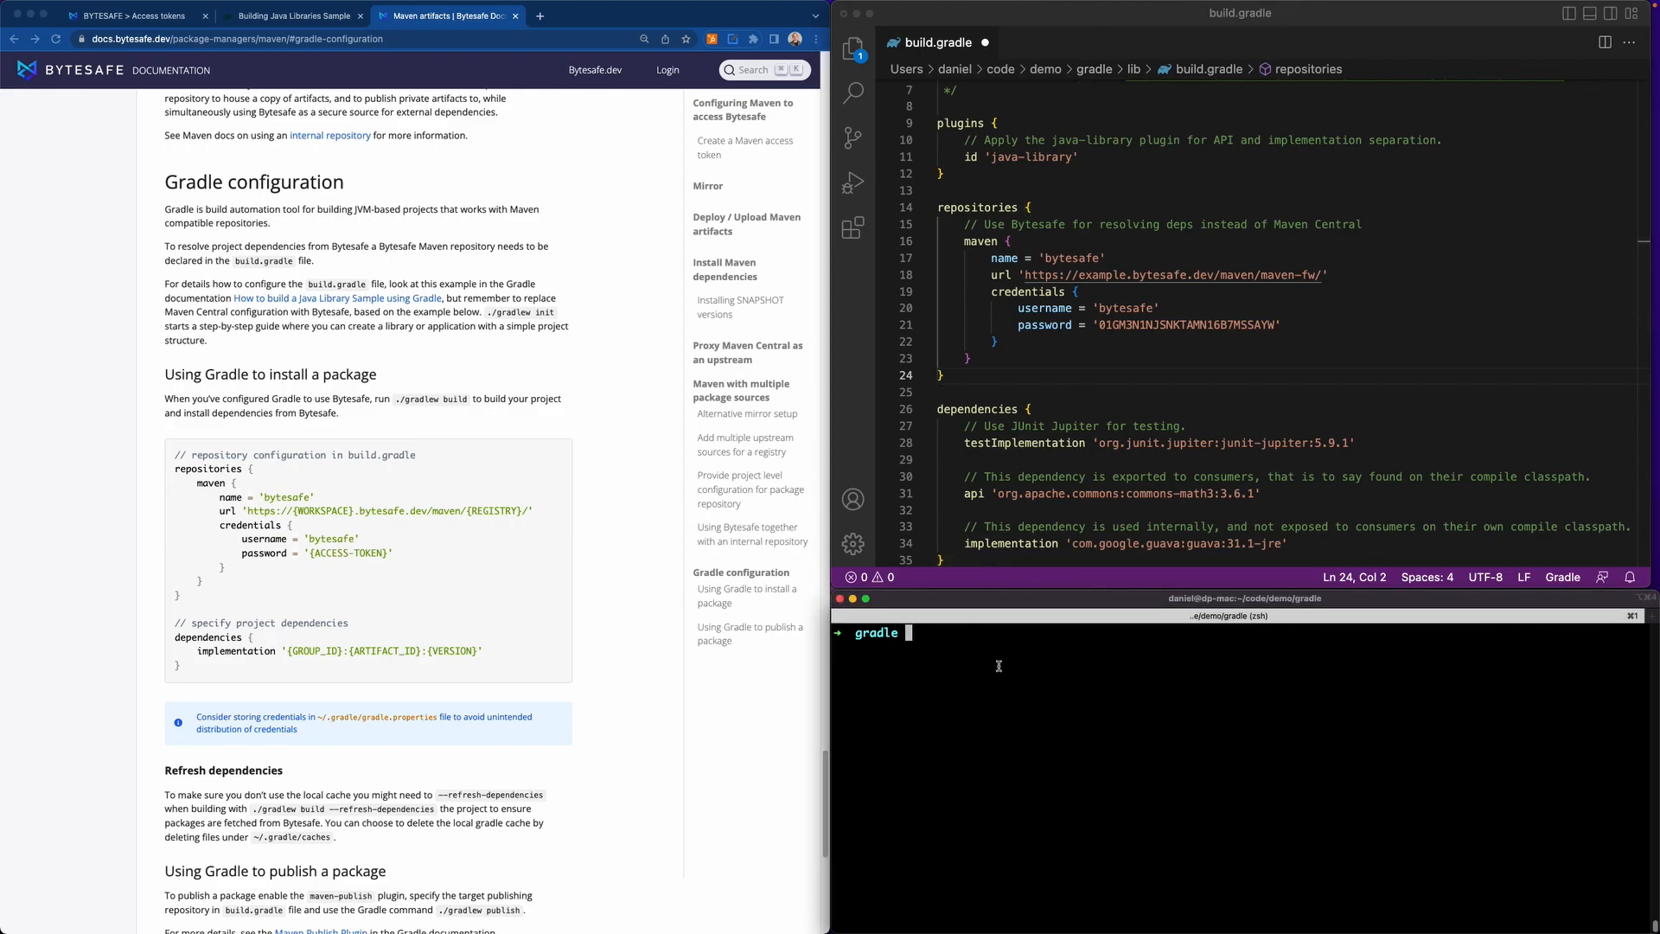
pyautogui.click(1267, 227)
pyautogui.press('super+s')
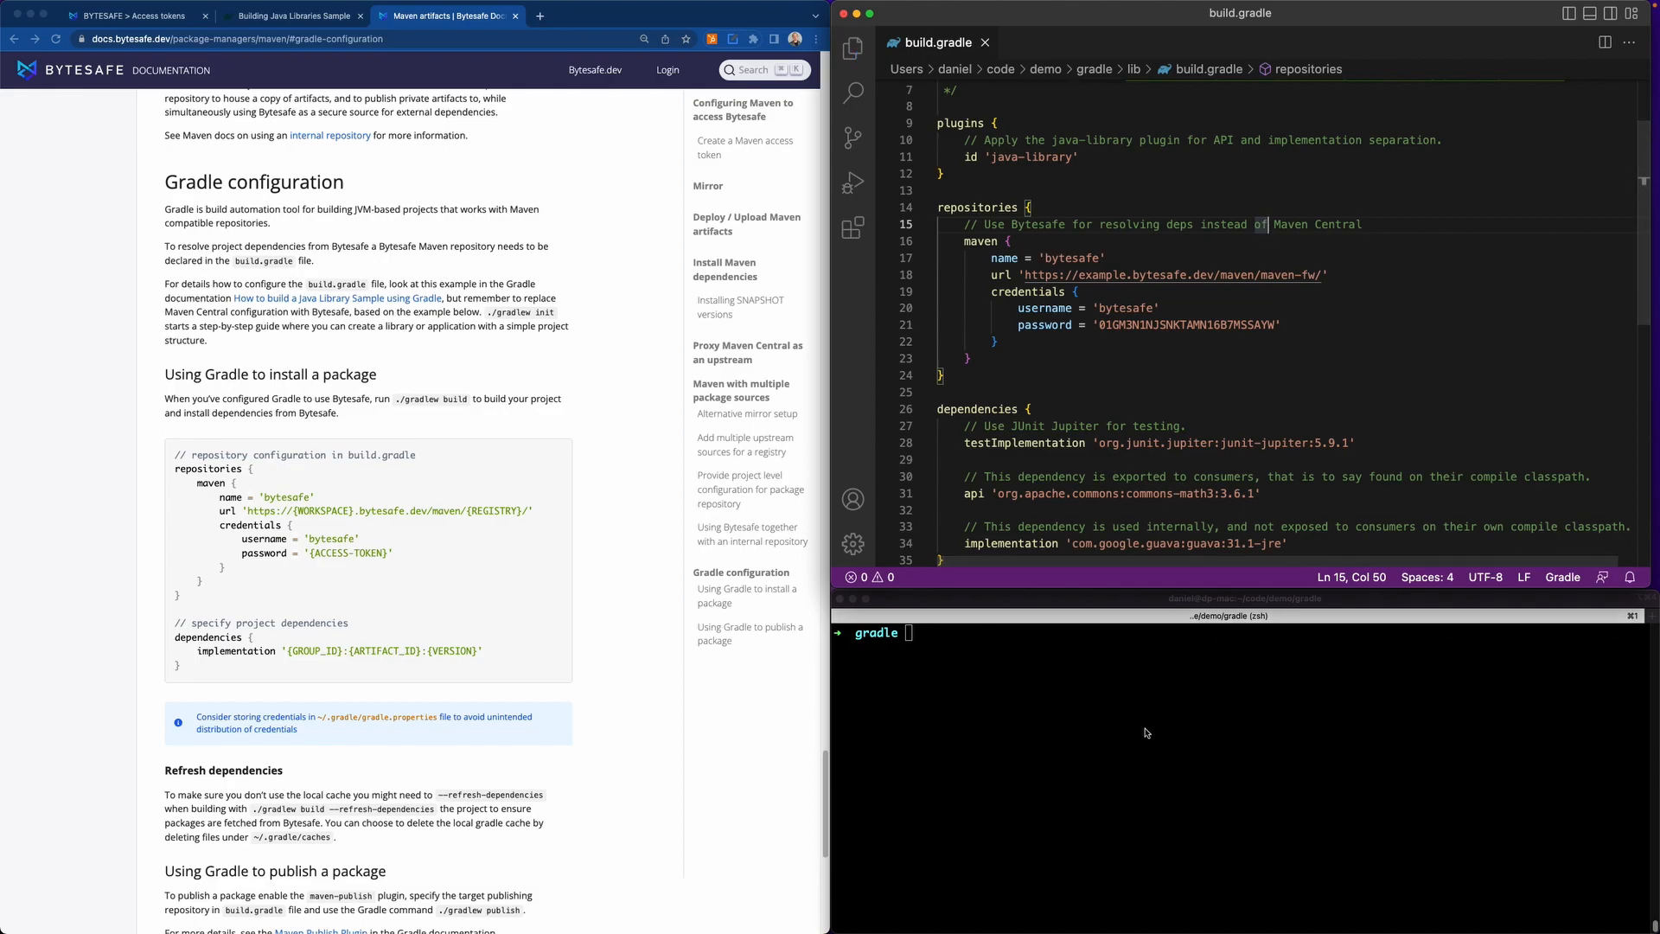
# Run ./gradlew build --refresh-dependencies in the terminal to build the project with its dependencies fetched through Bytesafe.
pyautogui.click(1119, 711)
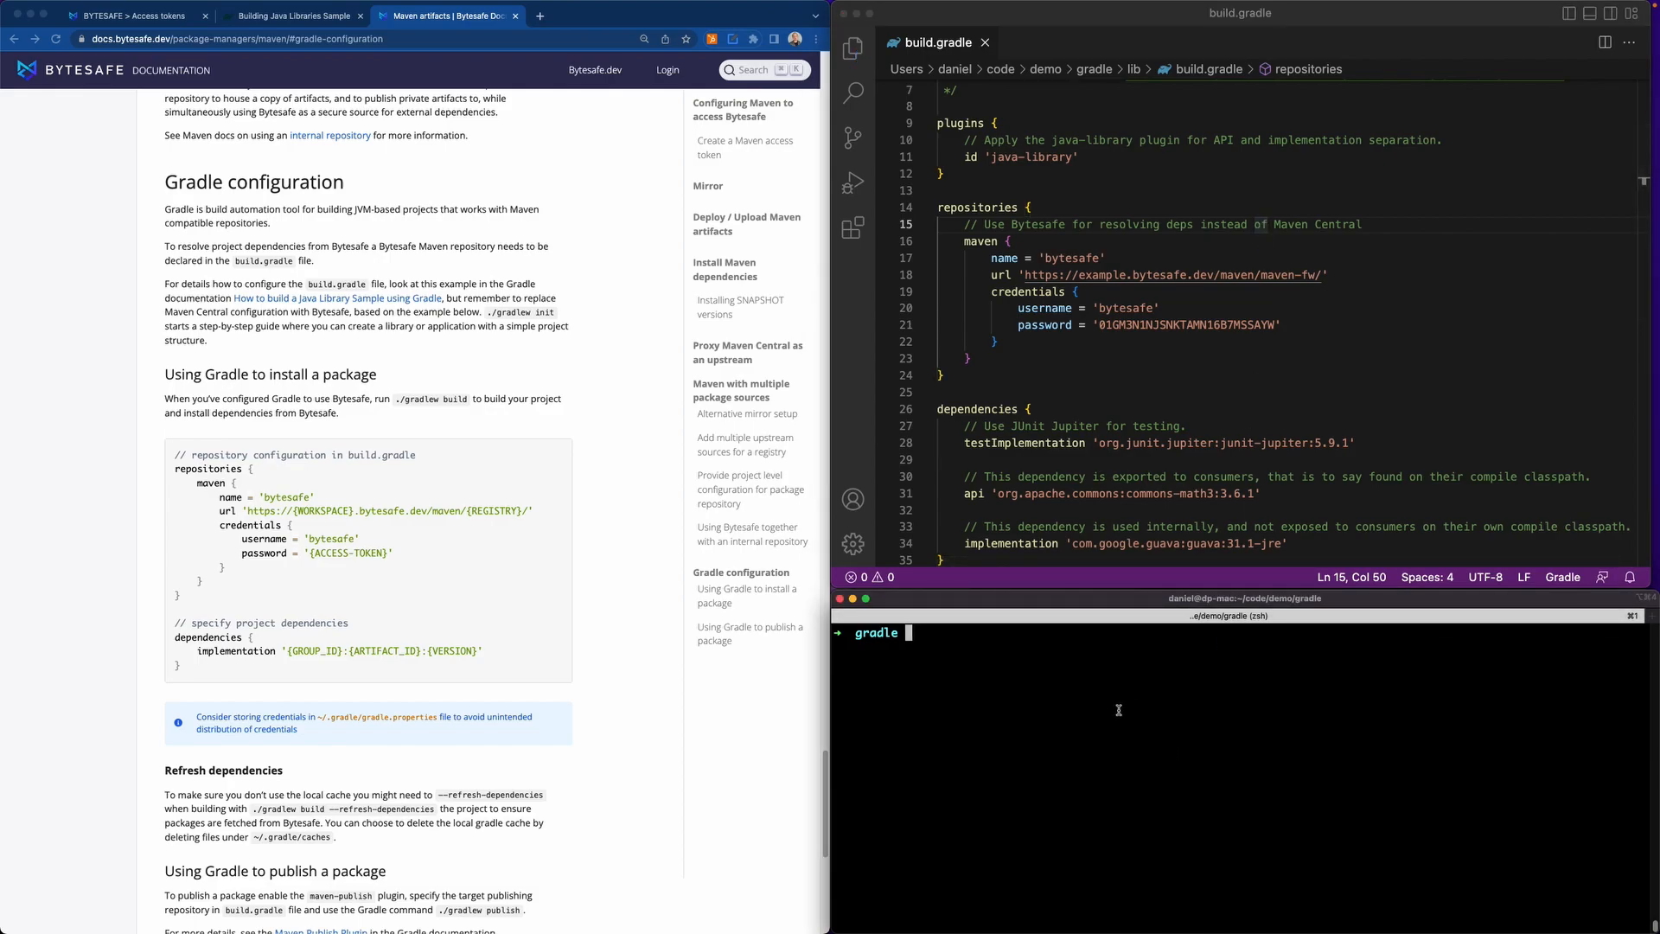
pyautogui.hotkey('ctrl', 'r')
pyautogui.write('ref')
pyautogui.press('Right')
pyautogui.press('Right')
pyautogui.press('Right')
pyautogui.press('Right')
pyautogui.press('Right')
pyautogui.press('Right')
pyautogui.press('Right')
pyautogui.press('Right')
pyautogui.press('Right')
pyautogui.press('Right')
pyautogui.press('Right')
pyautogui.press('Right')
pyautogui.press('Right')
pyautogui.press('Right')
pyautogui.press('Right')
pyautogui.press('Right')
pyautogui.press('Right')
pyautogui.press('Right')
pyautogui.press('Right')
pyautogui.press('Right')
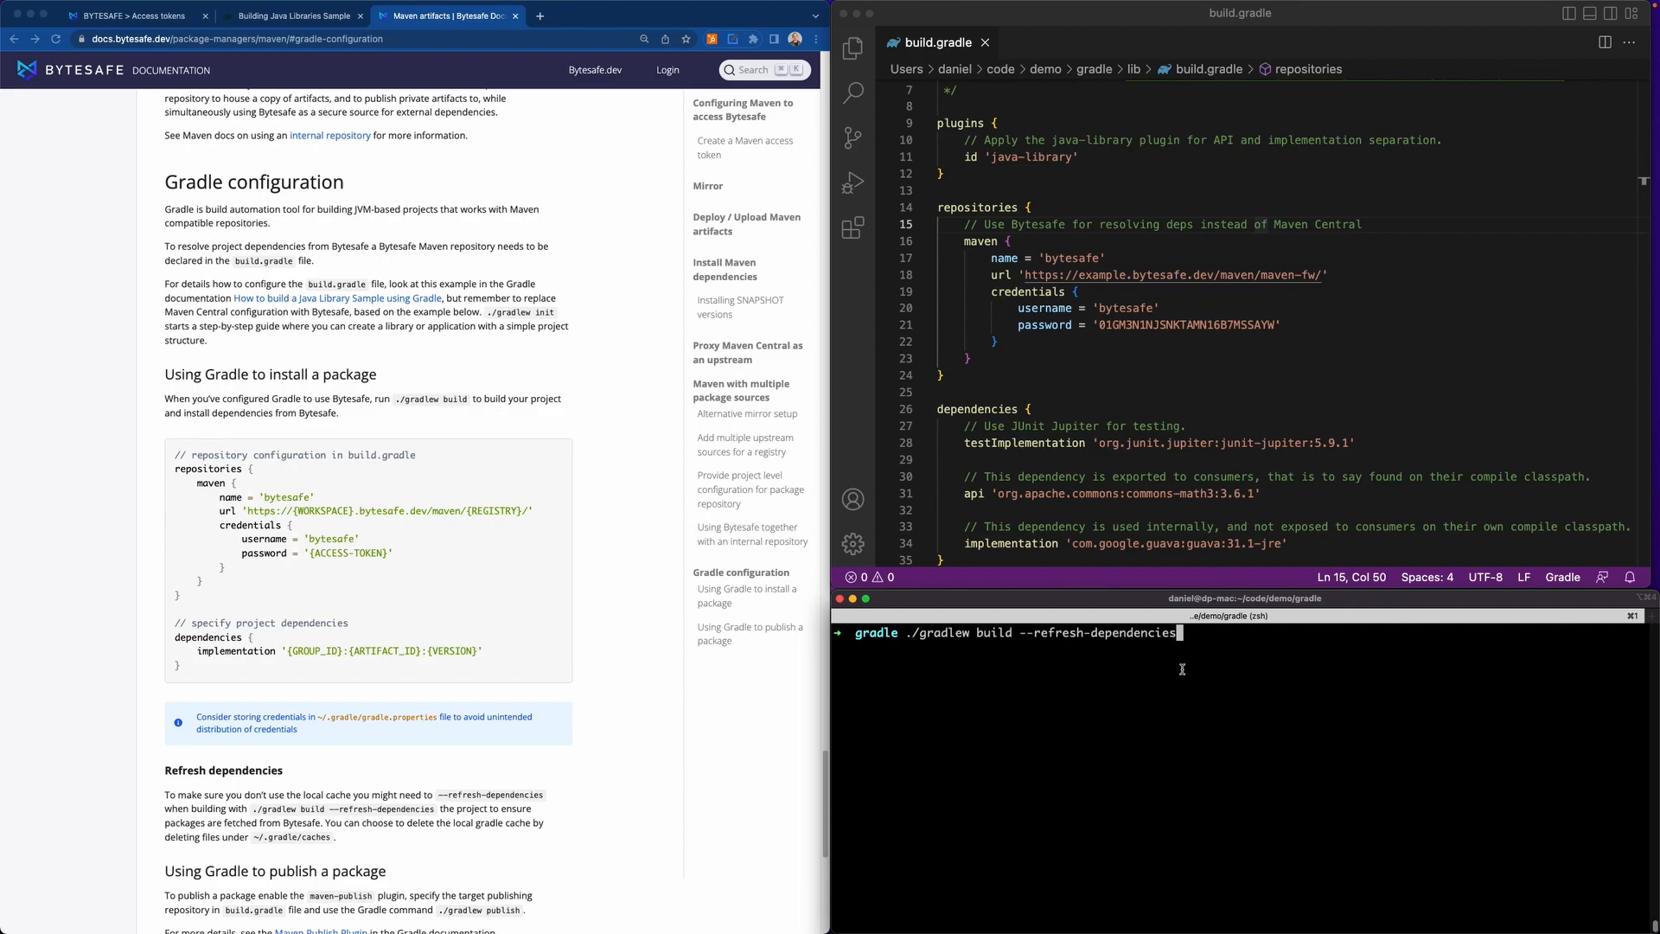
pyautogui.scroll(-2, 1141, 445)
pyautogui.scroll(-1, 1148, 443)
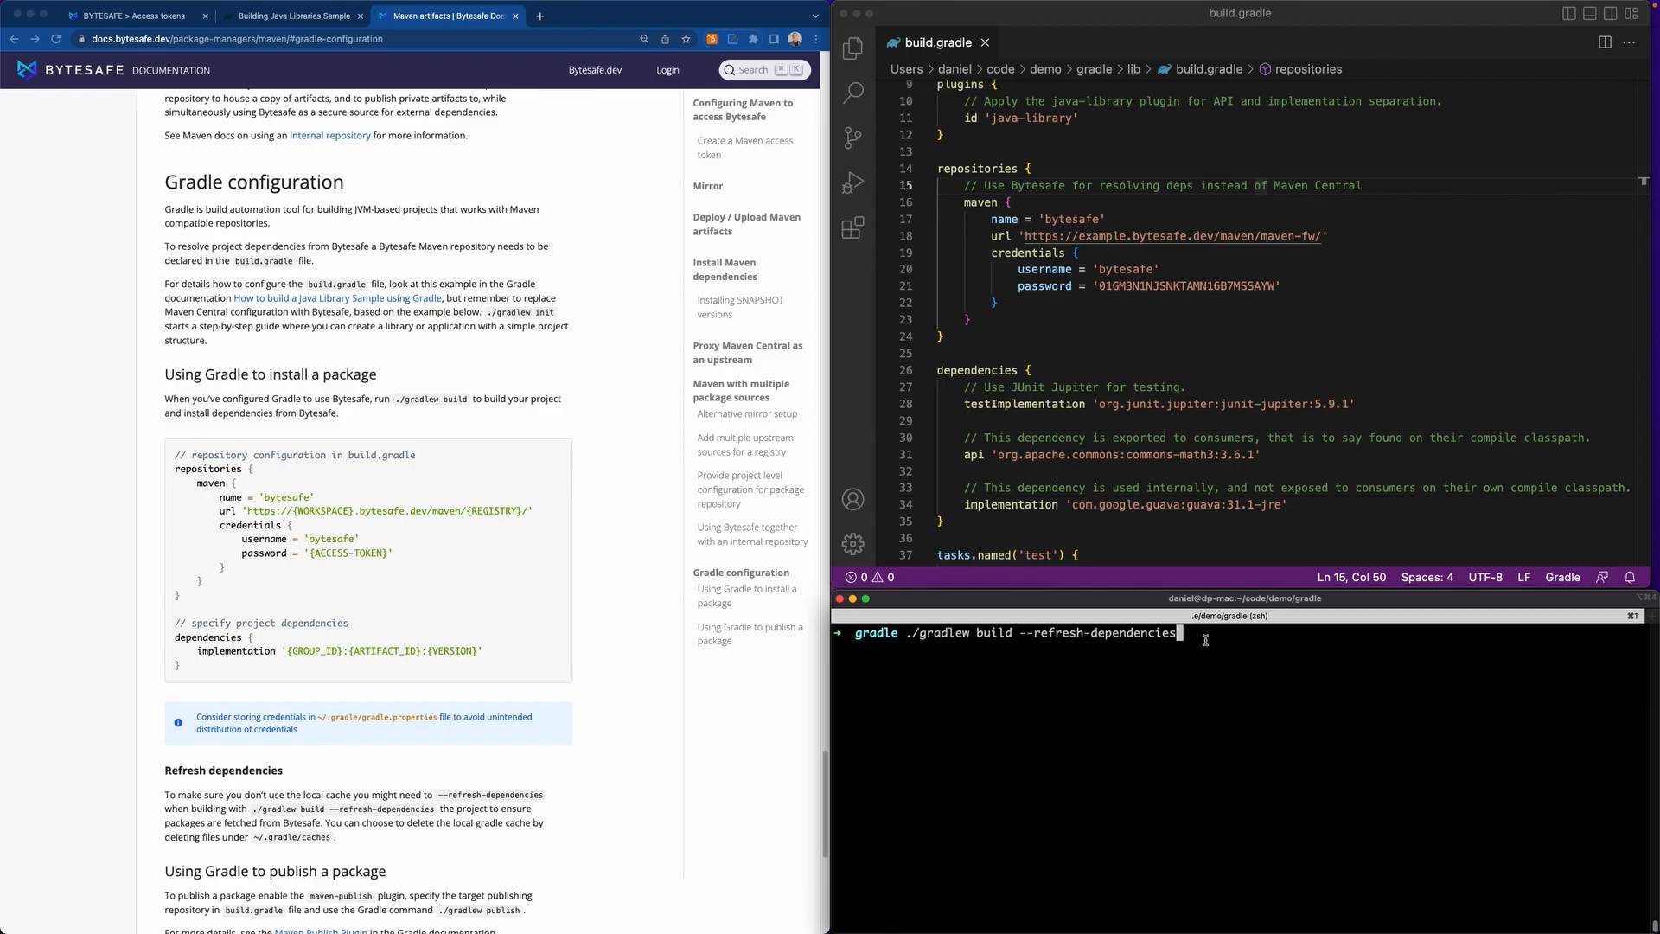
pyautogui.press('Return')
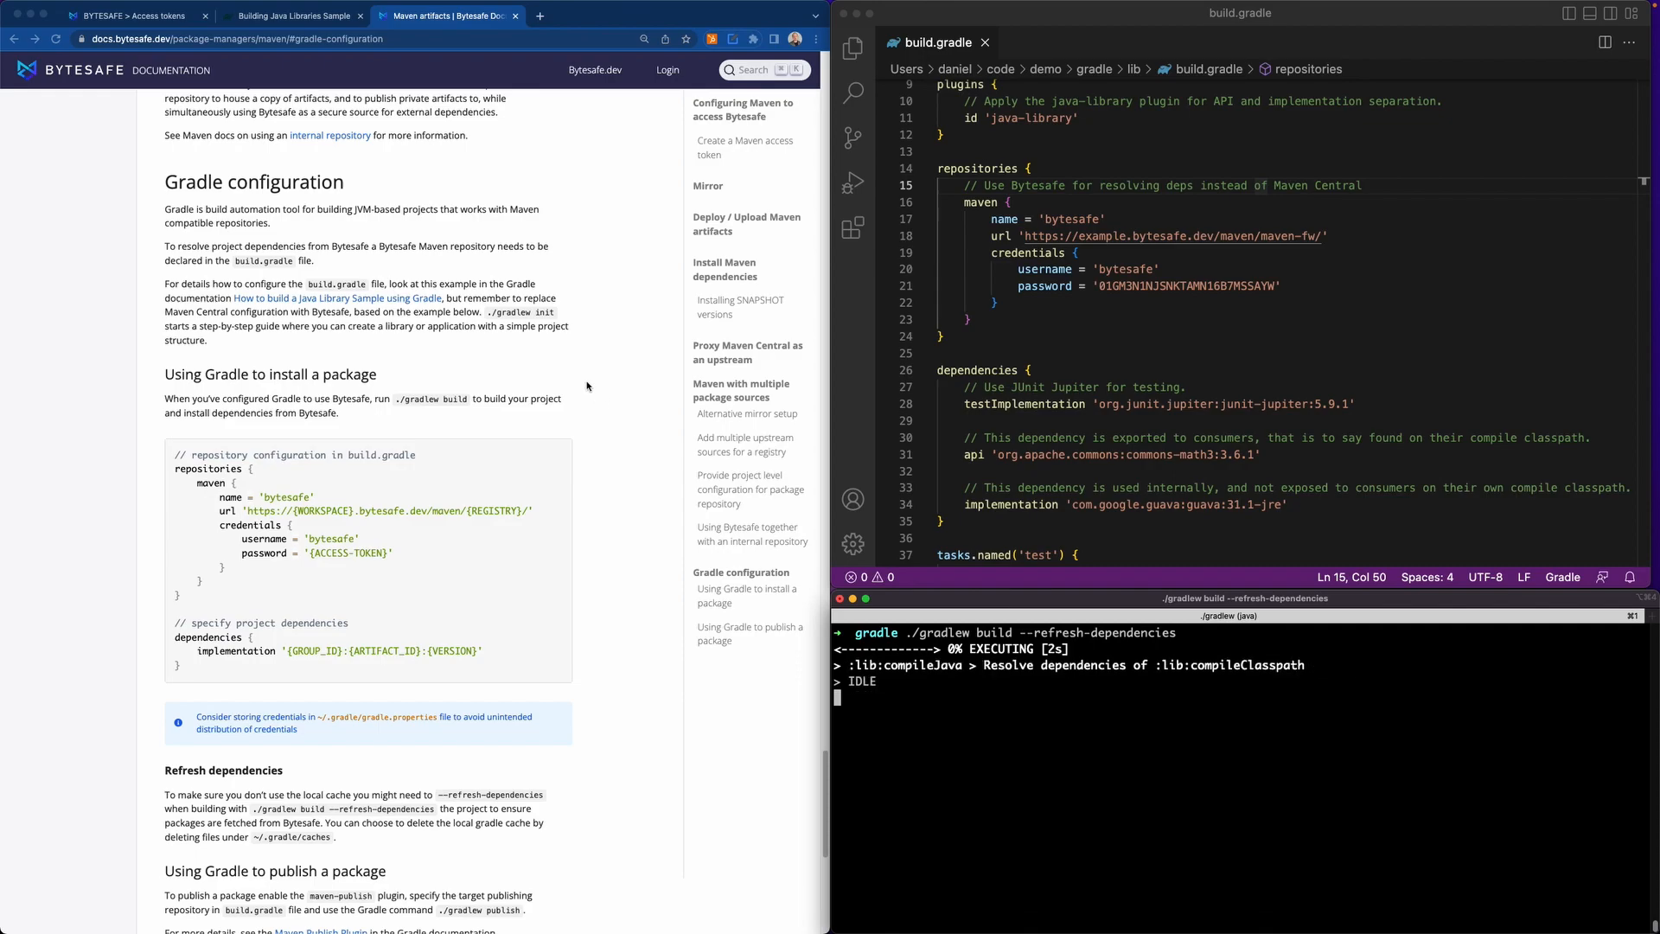
# Switch to the Bytesafe workspace, open the maven-fw registry, and inspect its dashboard and its available policies and plugins.
pyautogui.click(163, 18)
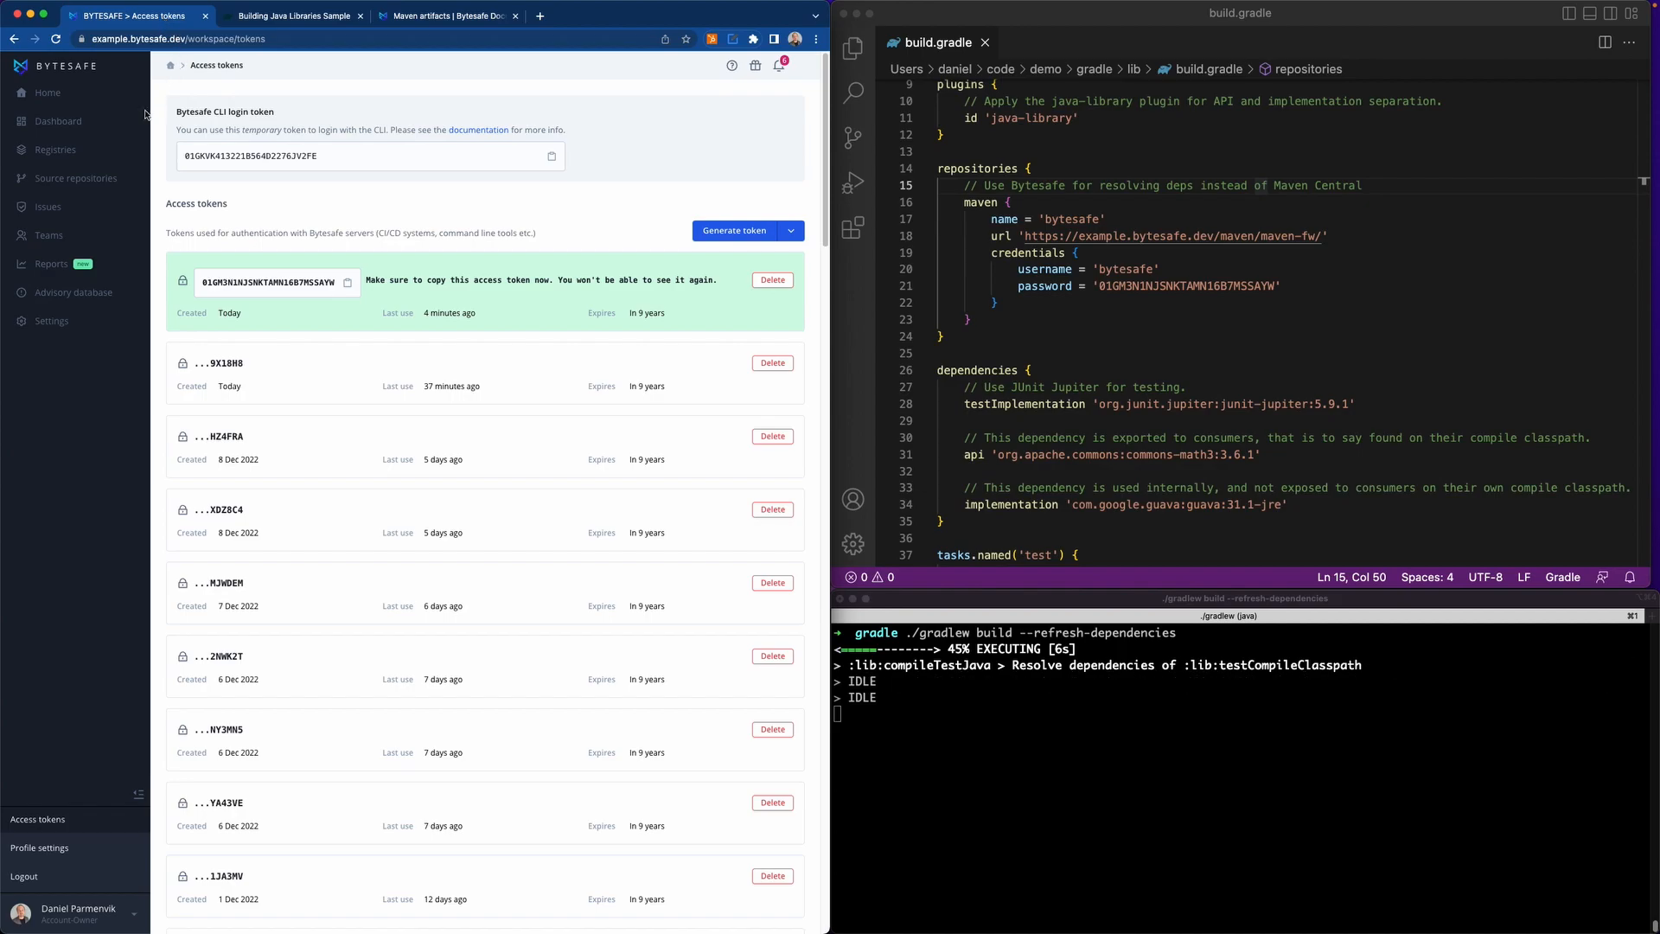
pyautogui.click(68, 151)
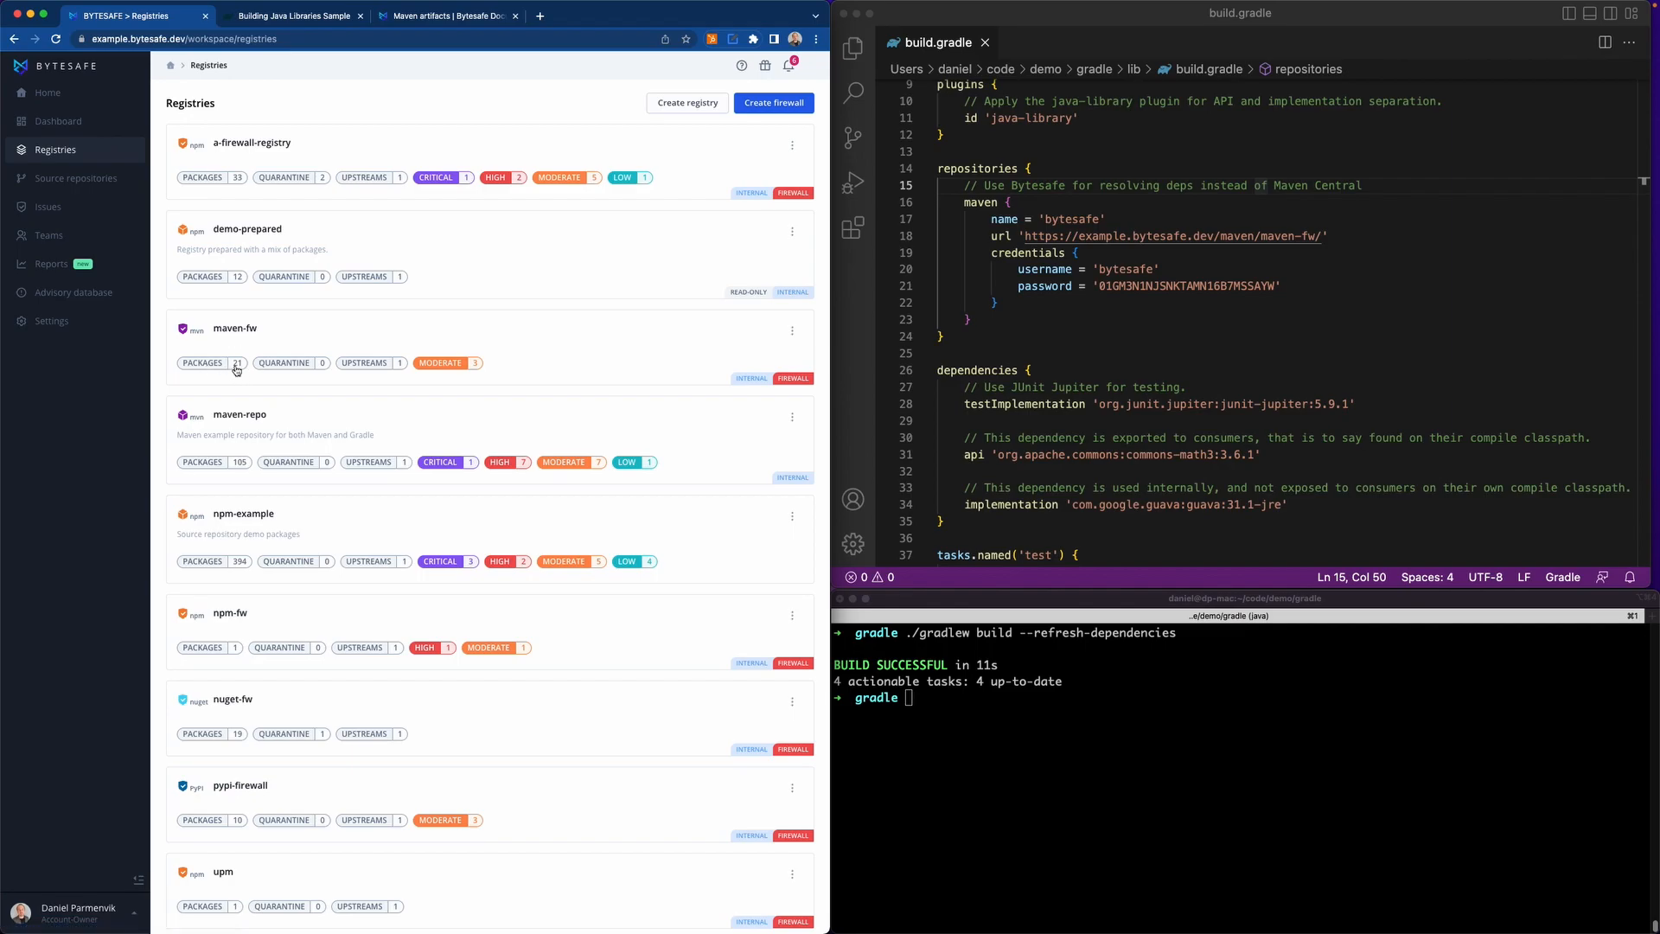
pyautogui.click(243, 334)
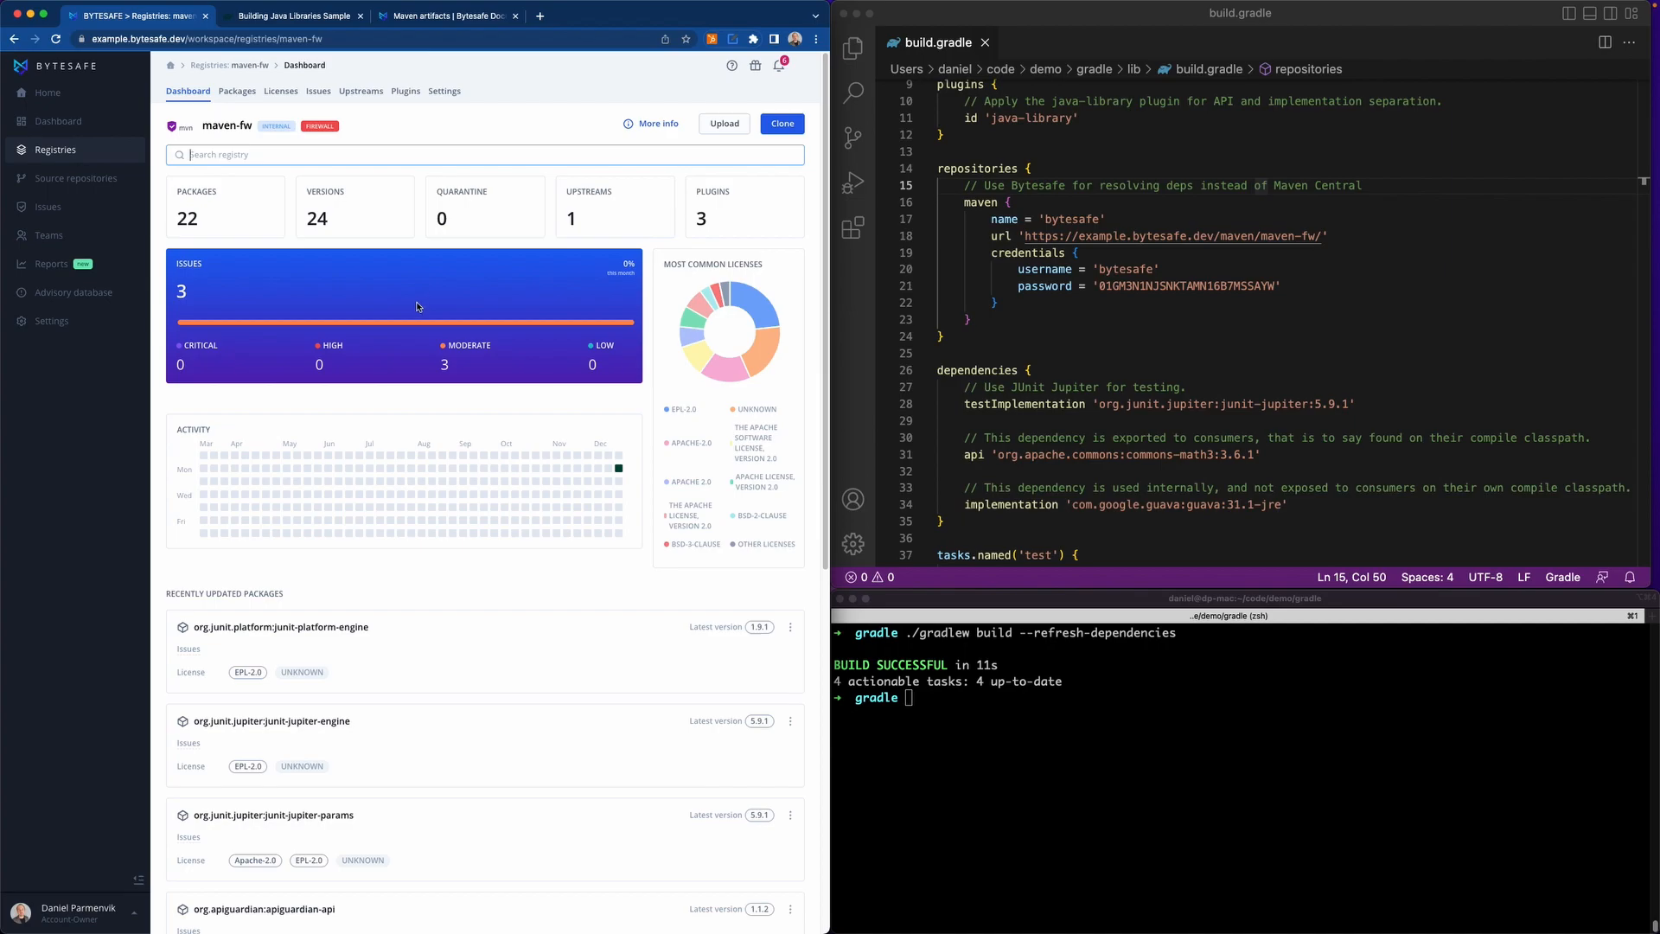
pyautogui.click(407, 92)
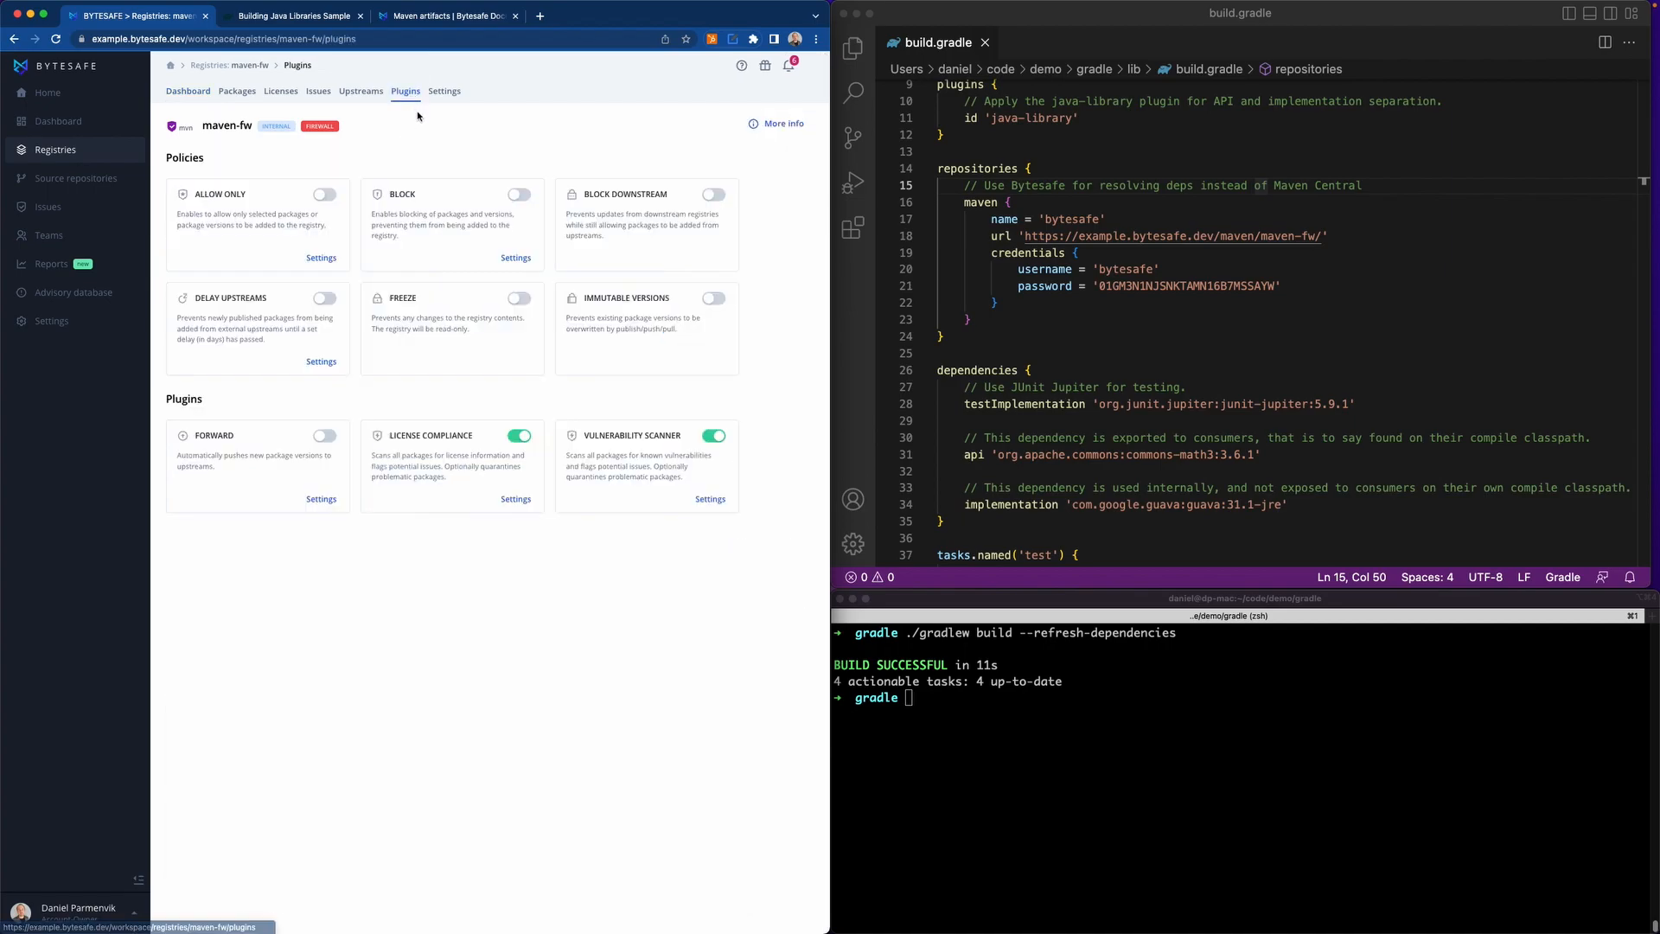
pyautogui.press('super+Left')
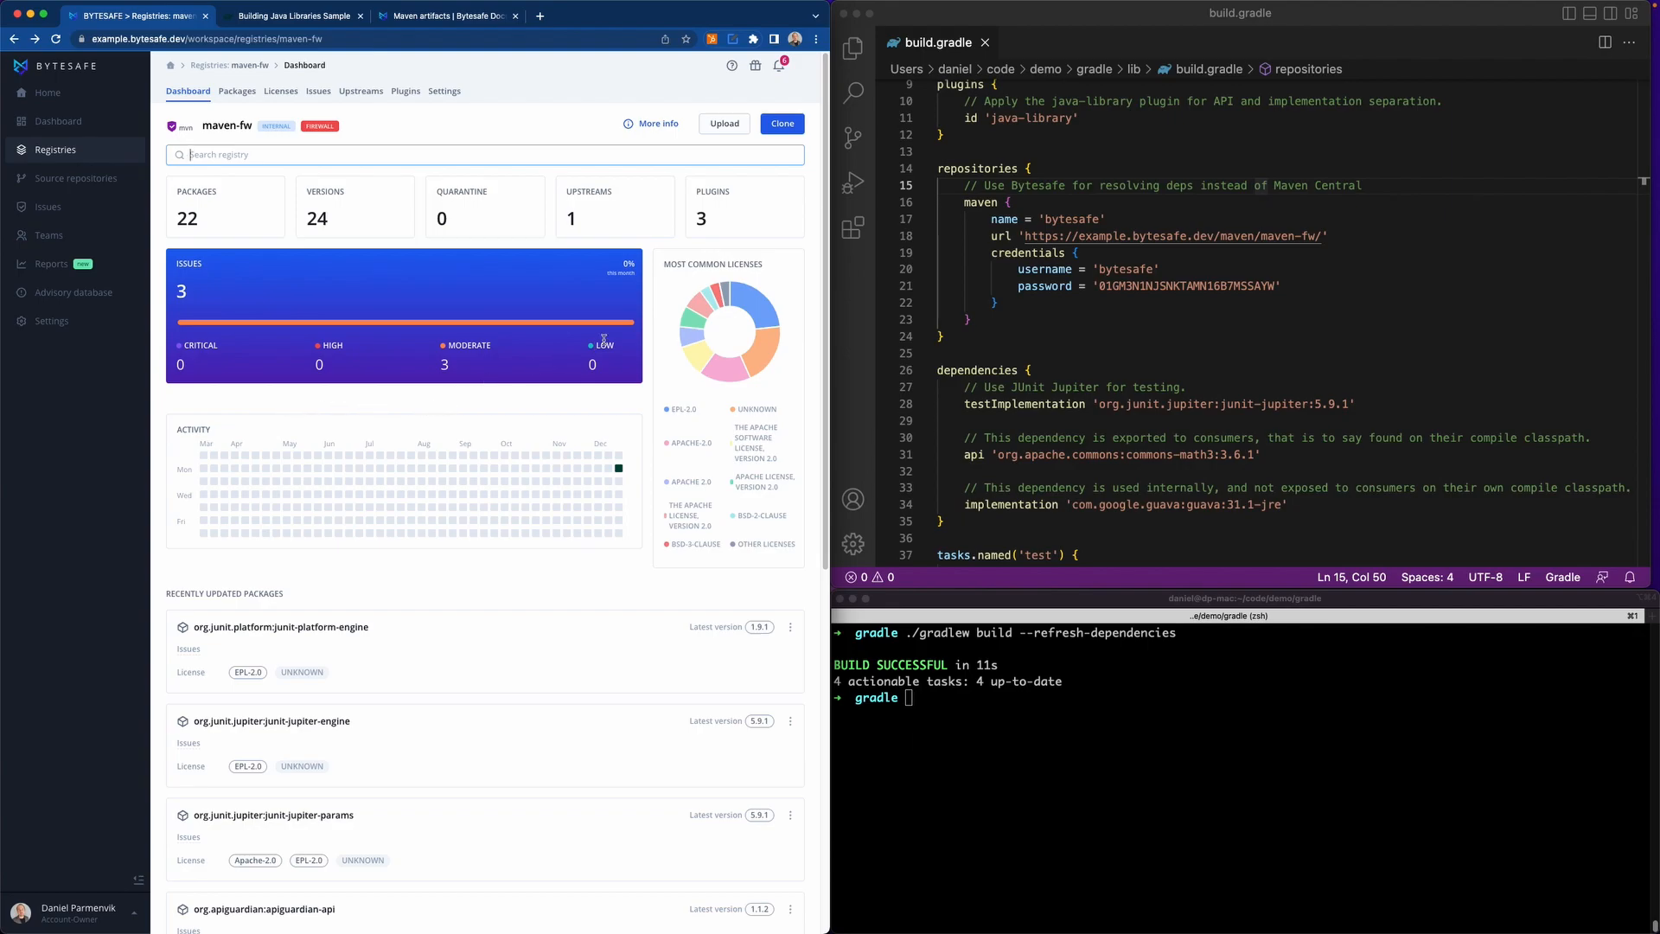
# Consult the documentation on publishing a package with Gradle and add the maven-publish plugin with its comment to build.gradle's plugins block.
pyautogui.click(414, 17)
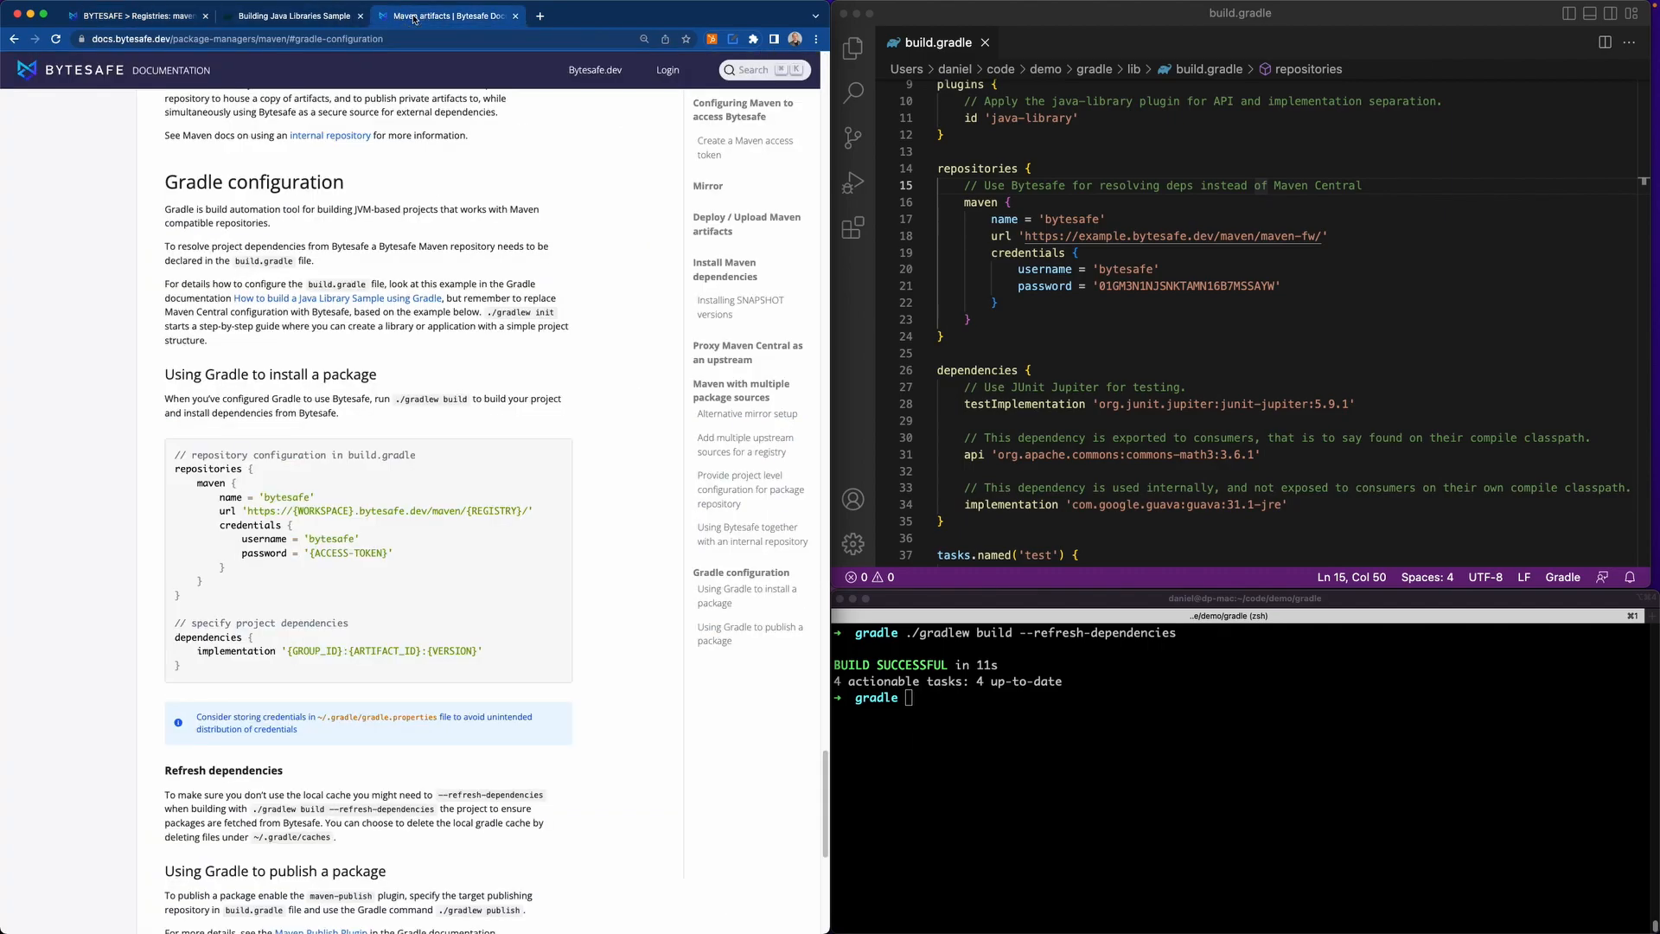
pyautogui.scroll(-7, 469, 342)
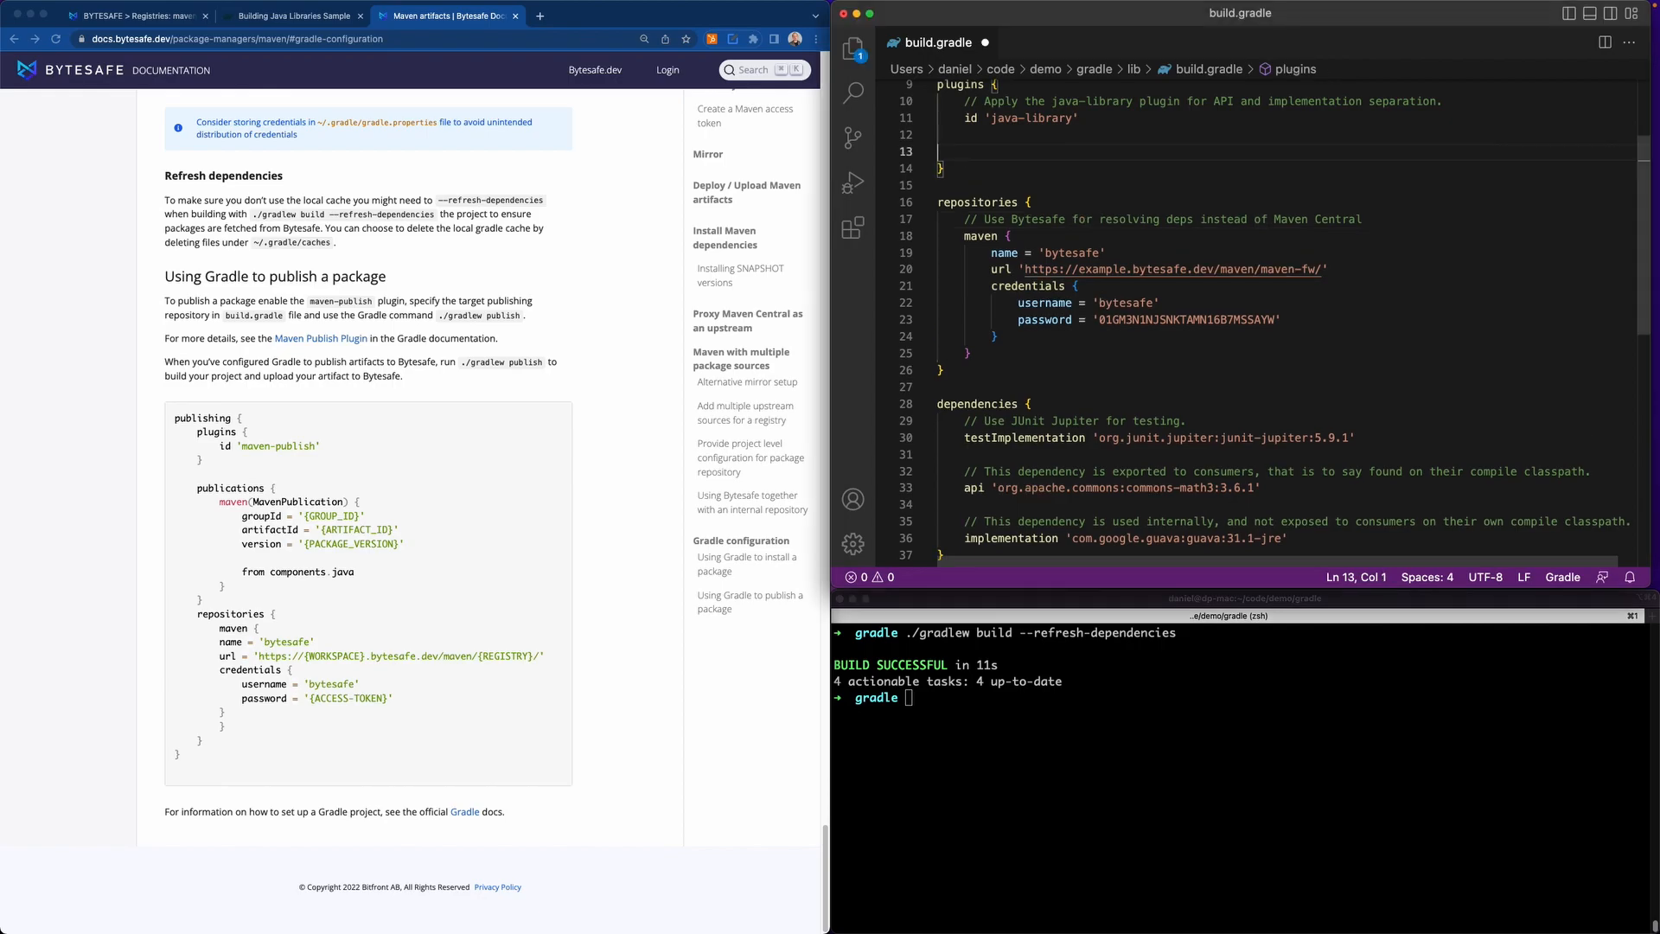
pyautogui.write("// Required to publish artifacts to Bytesafe     id 'maven-publish'")
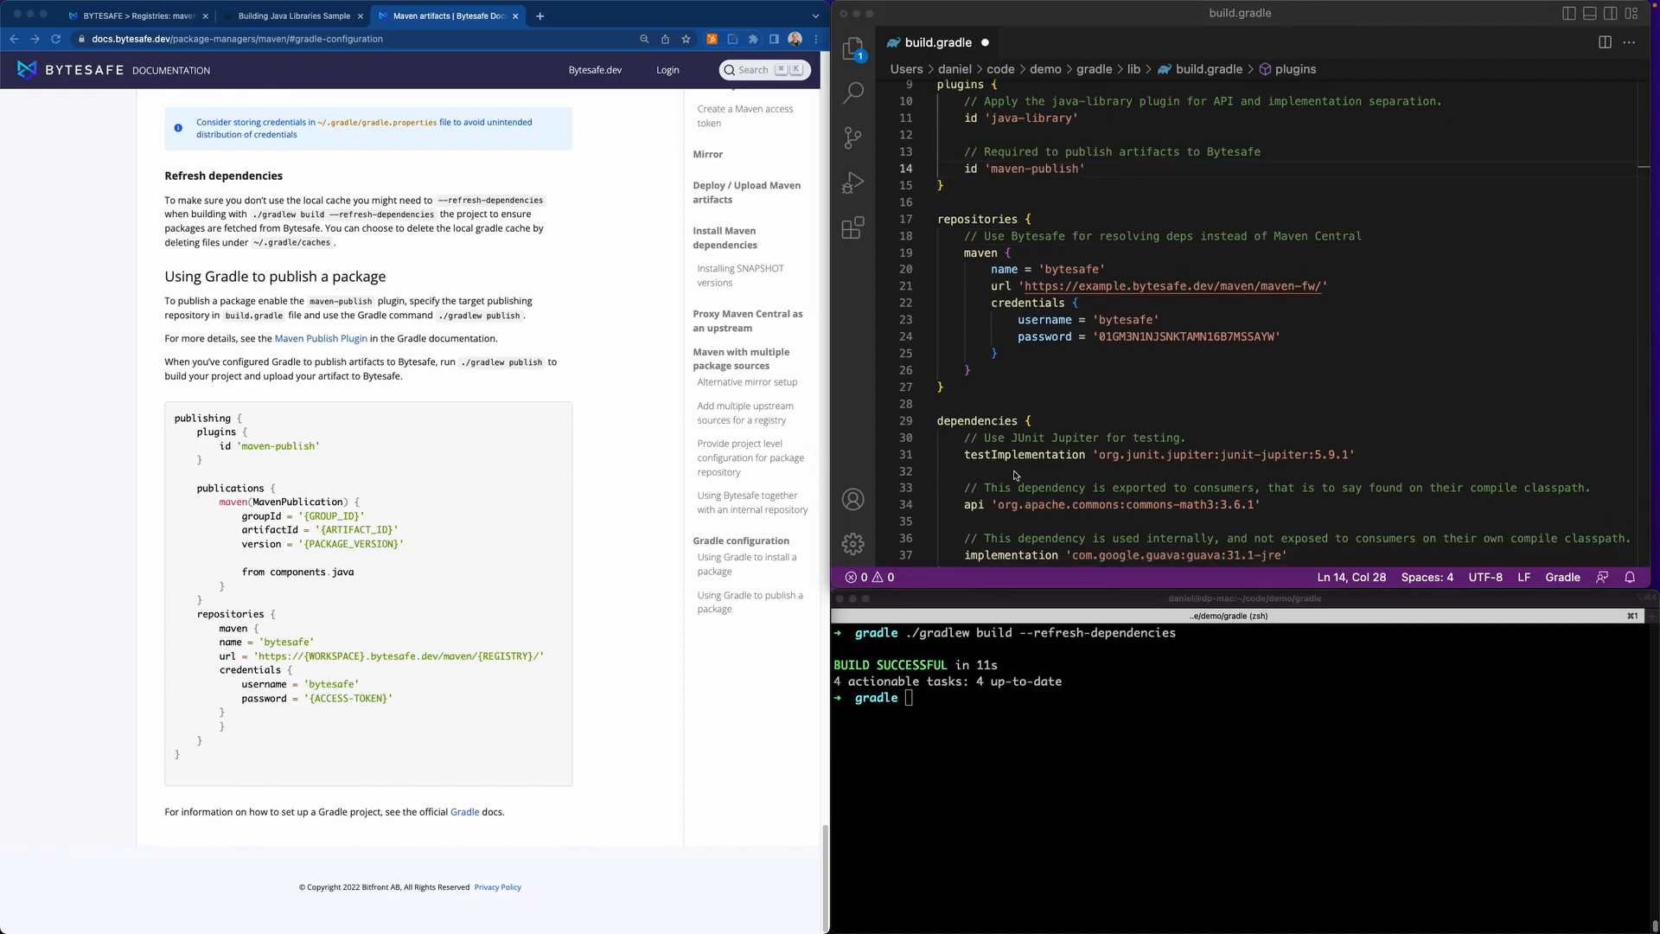
# Insert a publishing block after repositories for org.myapp.sample, library, version 1.1, targeting the maven-fw URL with username bytesafe and the access token as password.
pyautogui.click(959, 401)
pyautogui.press('Return')
pyautogui.press('Return')
pyautogui.press('Up')
pyautogui.press('super+v')
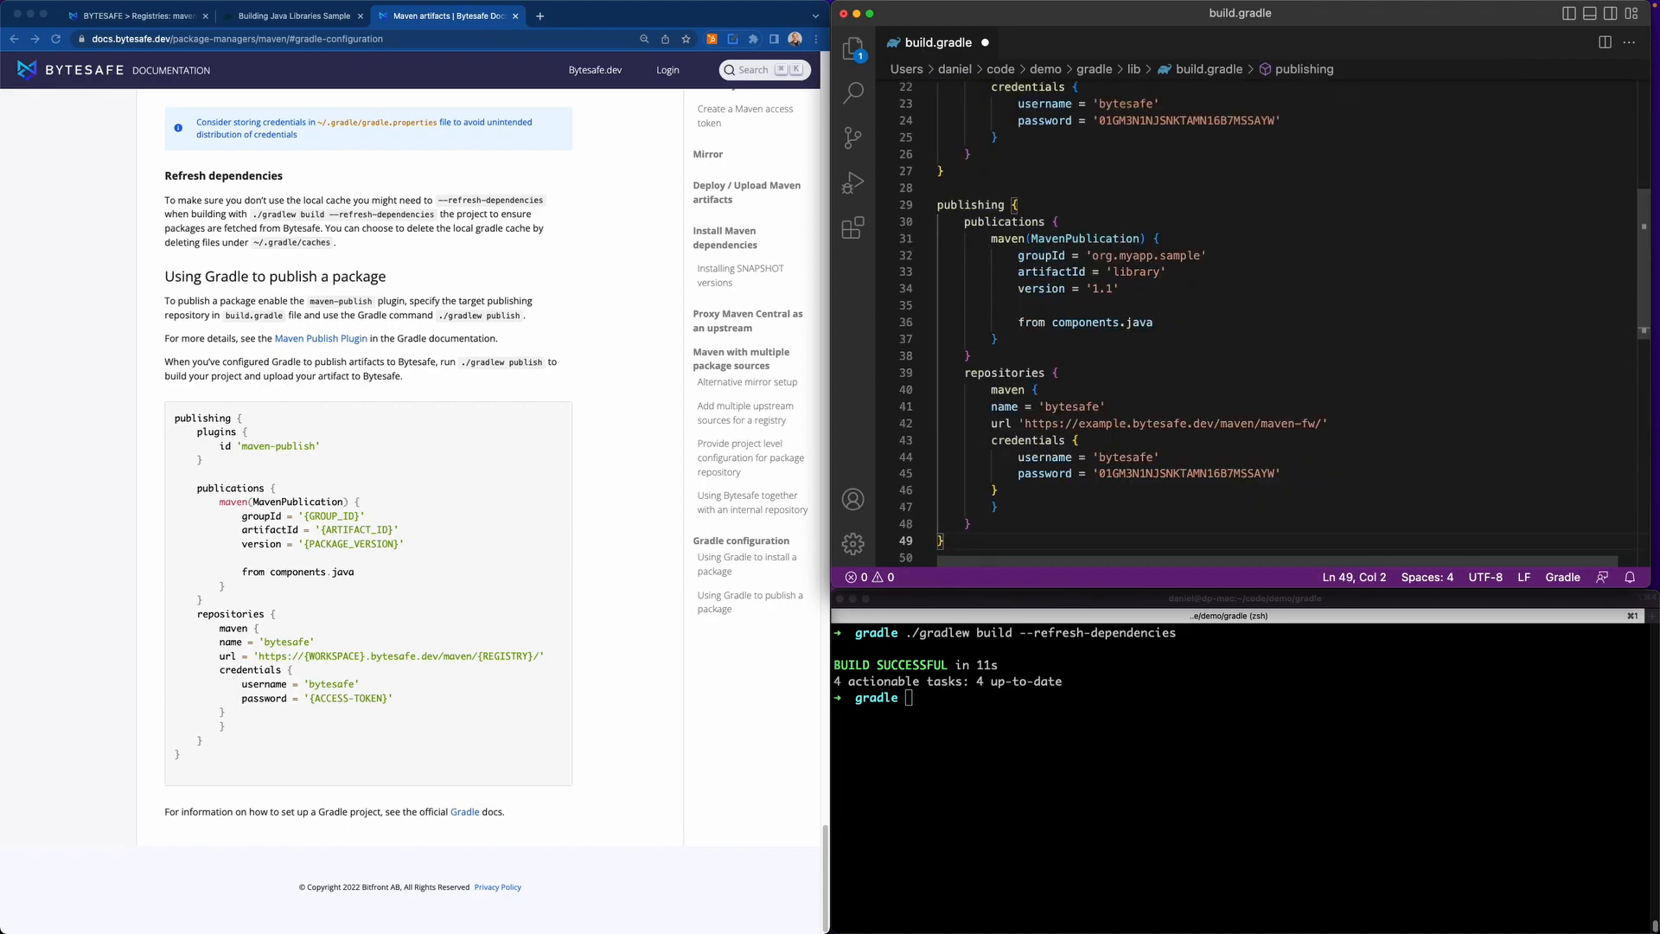
# Review the publication coordinates and target repository in the publishing block, then save build.gradle.
pyautogui.click(1128, 255)
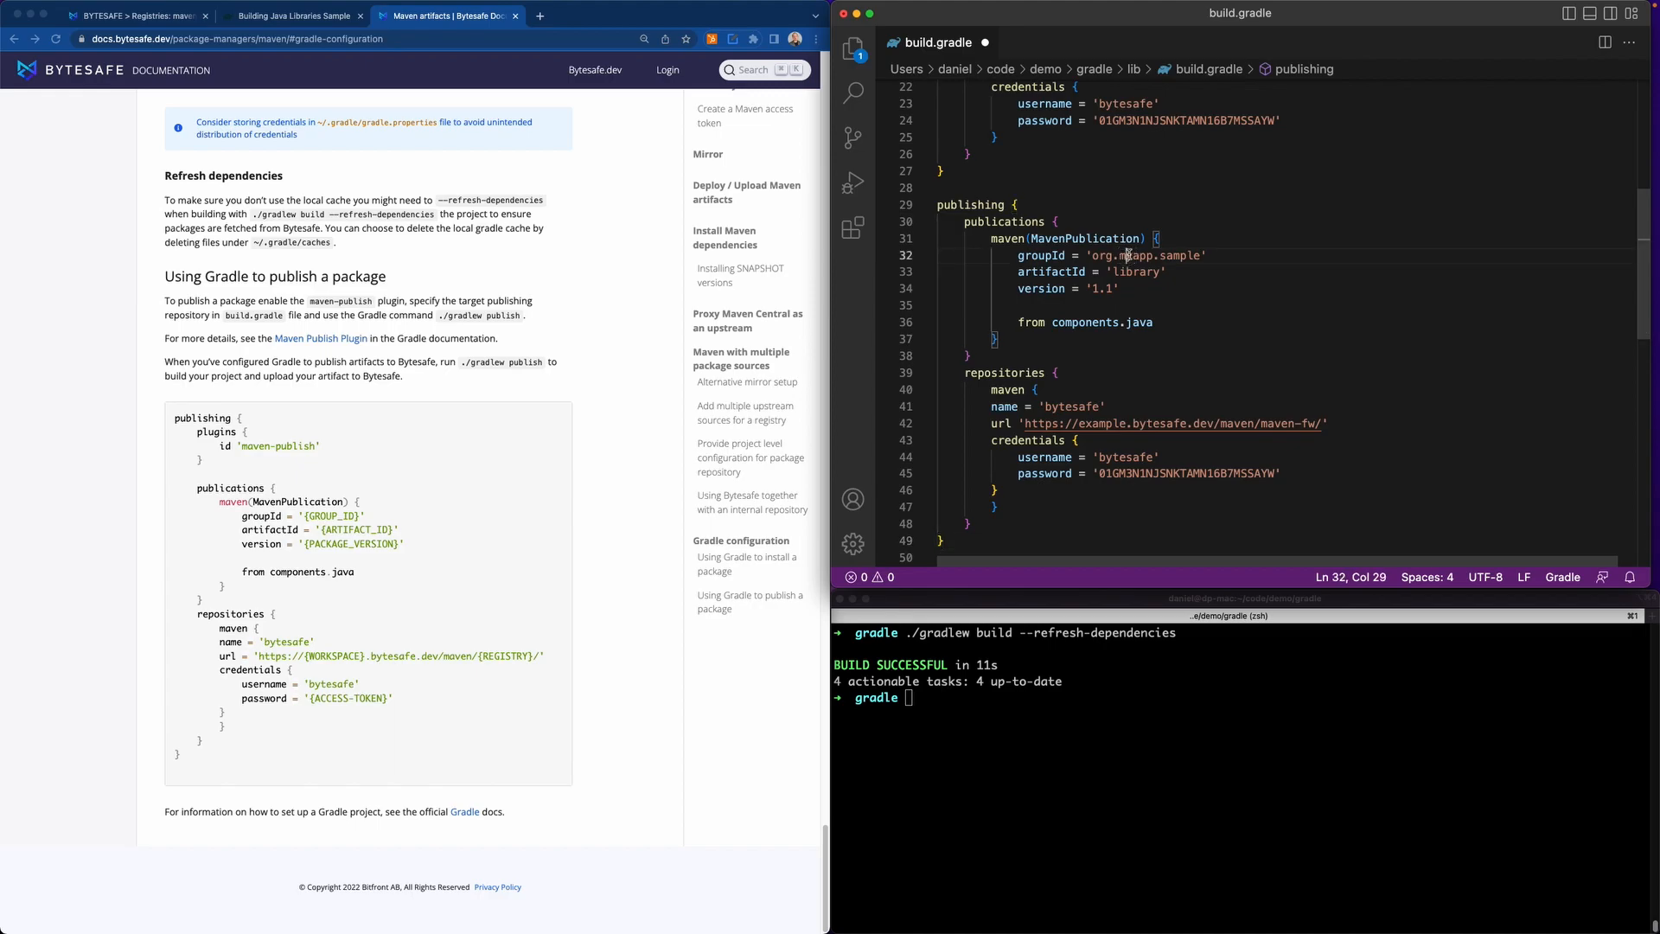
pyautogui.moveTo(1090, 255); pyautogui.dragTo(1199, 252)
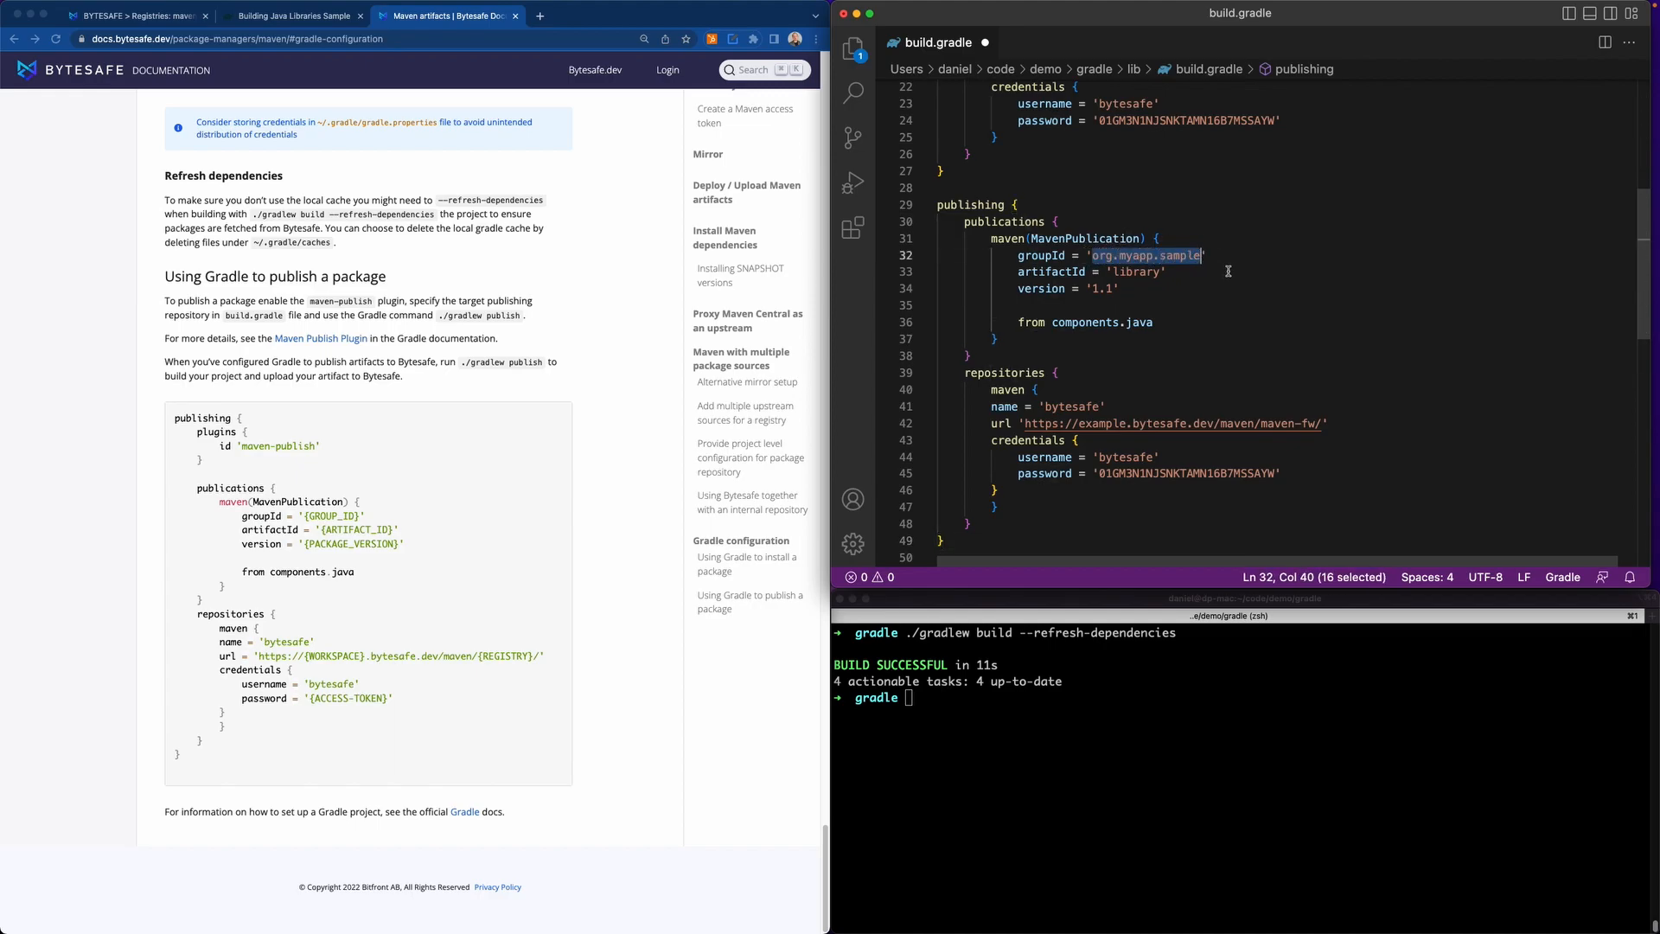
pyautogui.scroll(-3, 1227, 275)
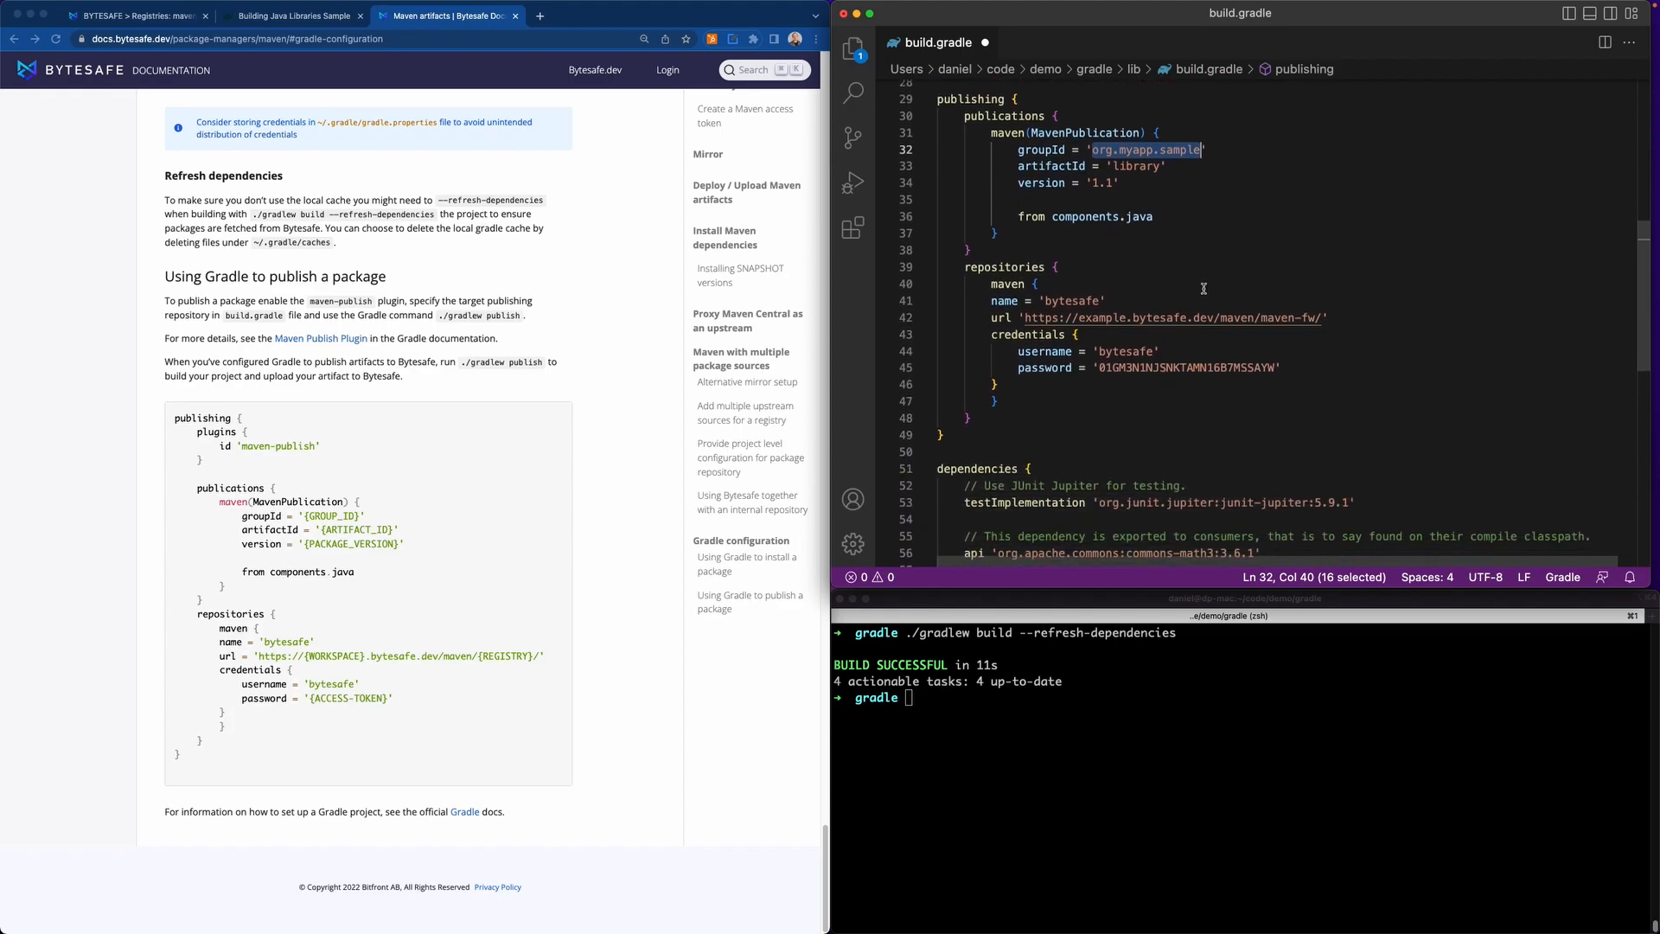
pyautogui.scroll(-2, 1062, 283)
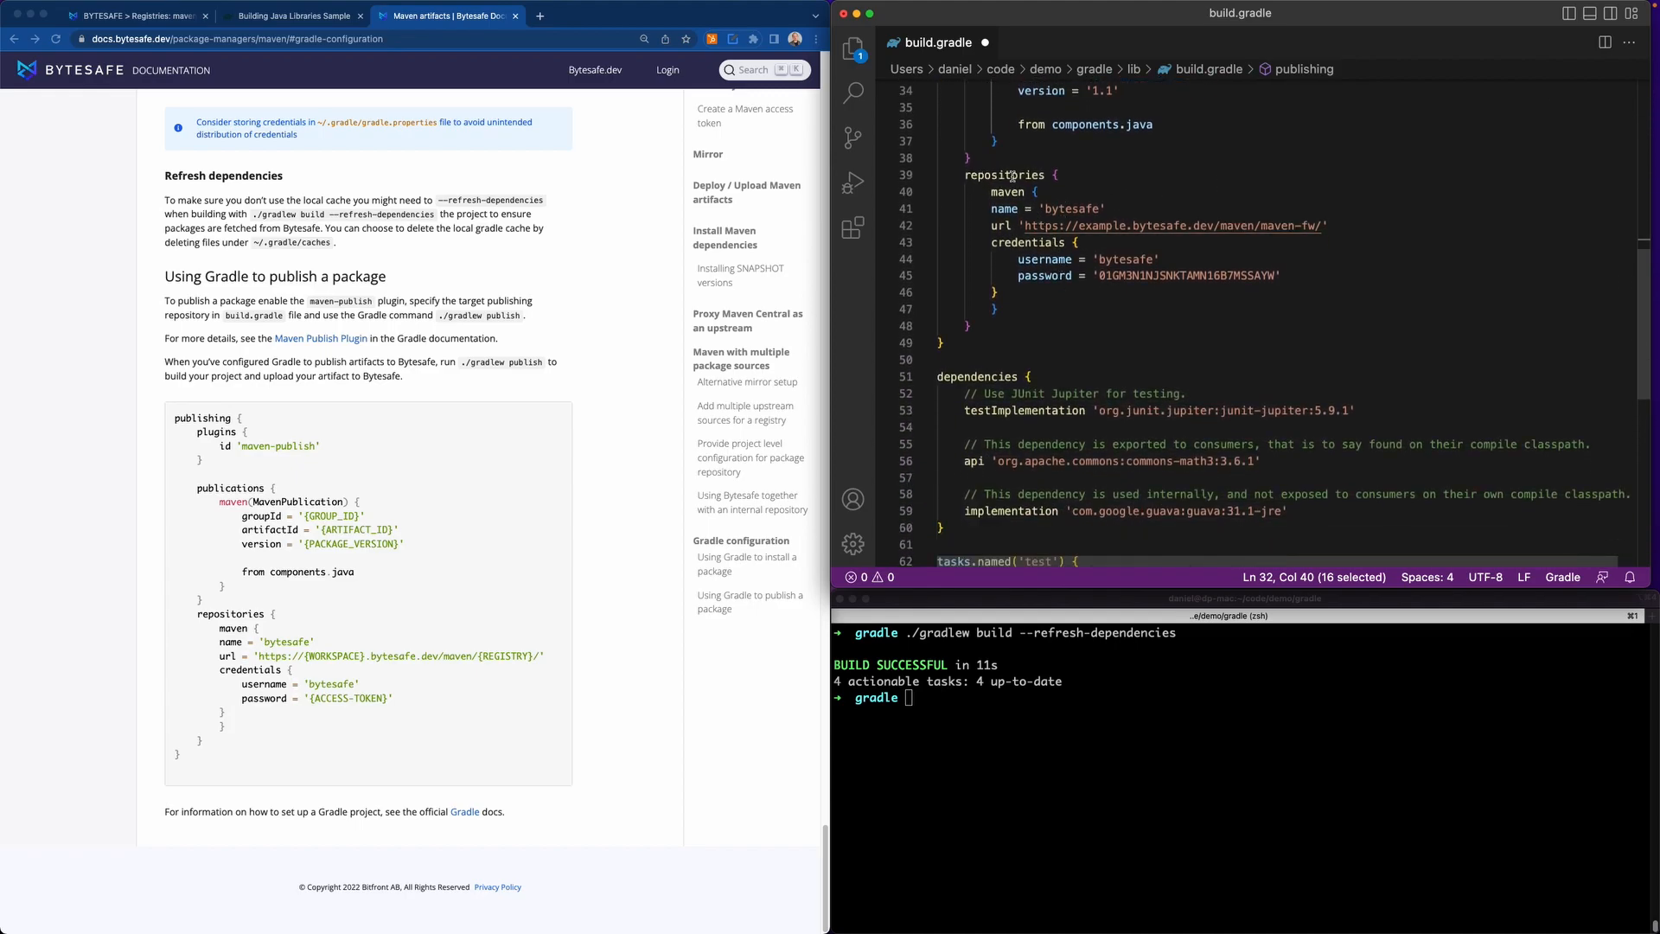
pyautogui.scroll(1, 1211, 253)
pyautogui.scroll(2, 1212, 254)
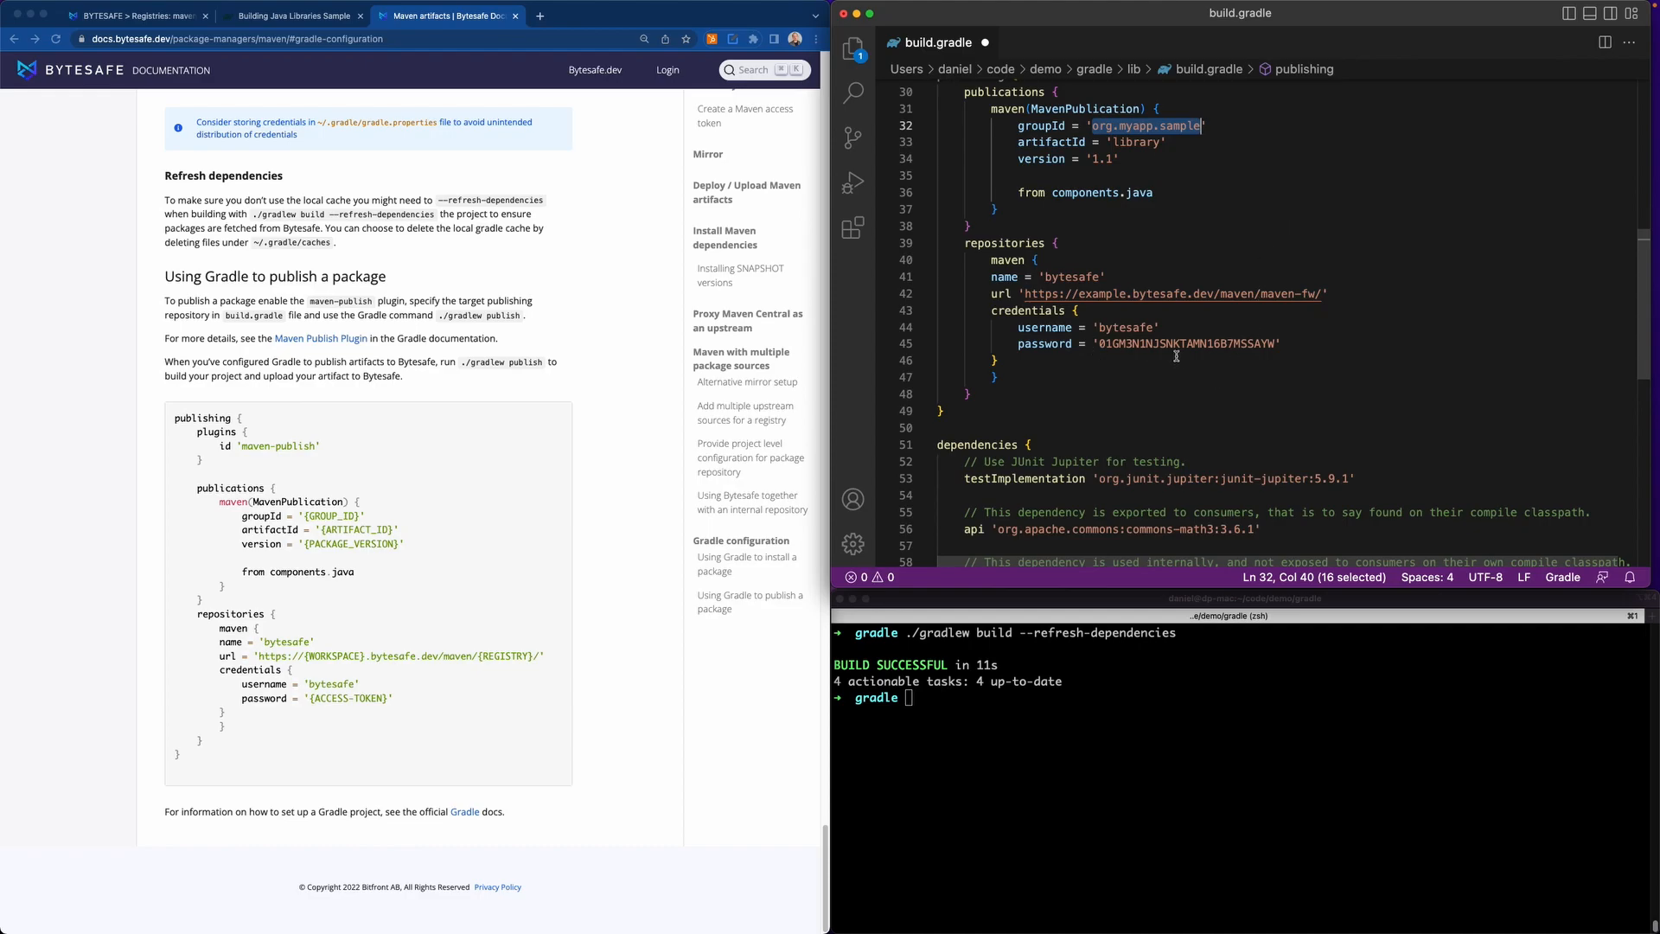
pyautogui.scroll(4, 1206, 360)
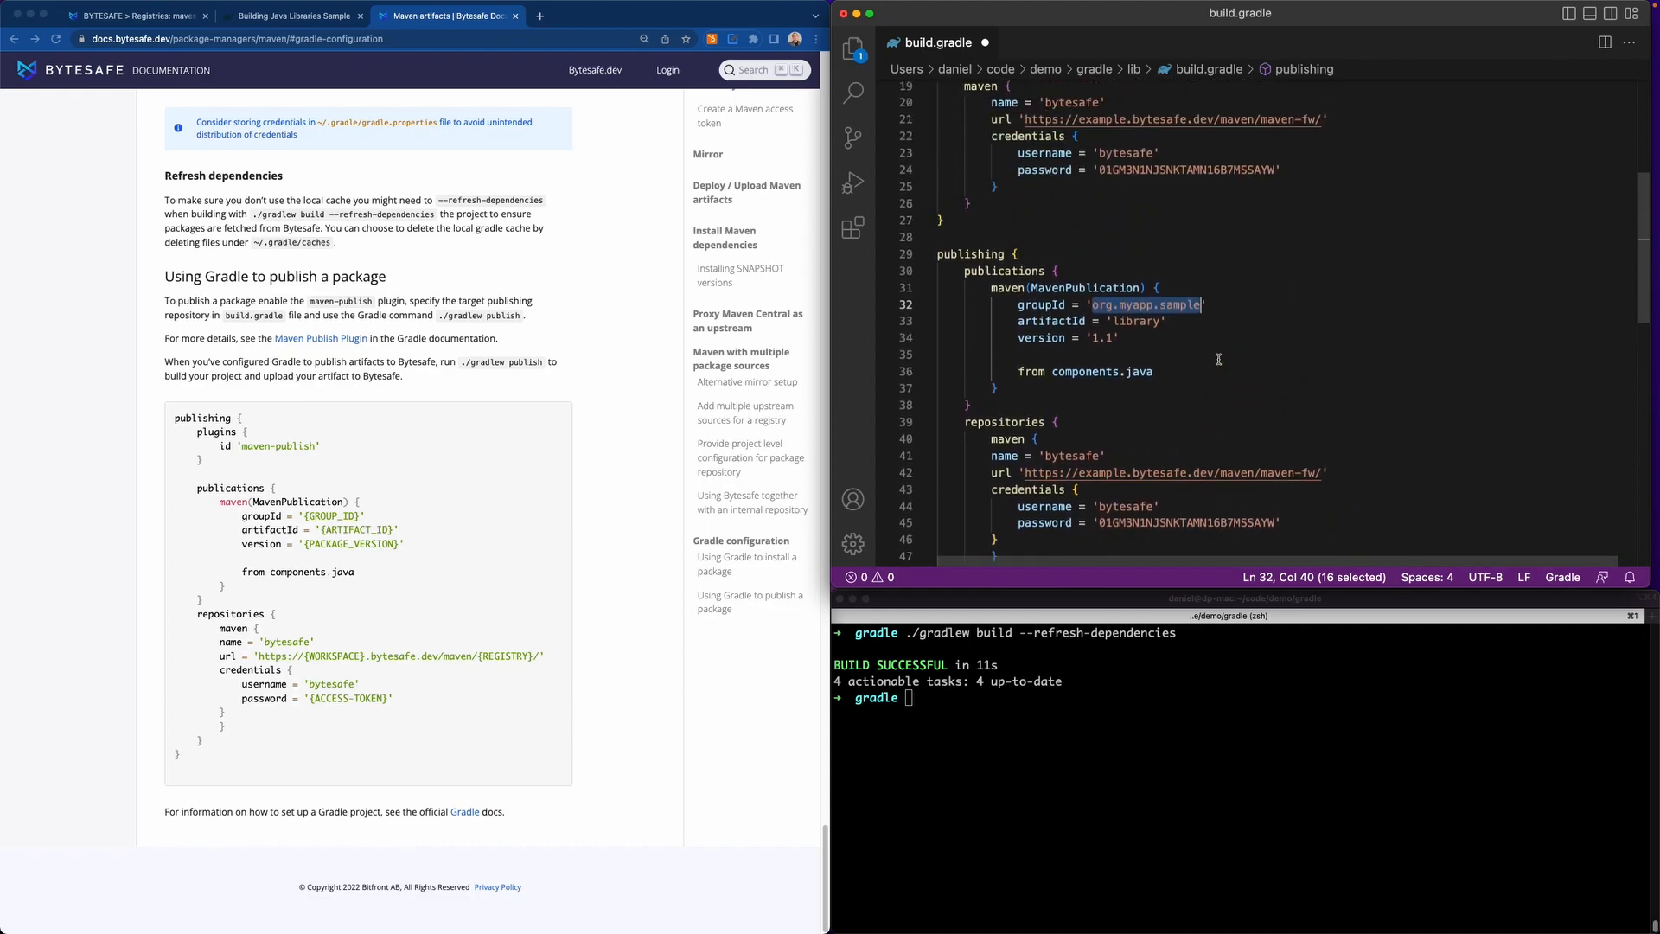
pyautogui.click(1218, 359)
pyautogui.press('super+s')
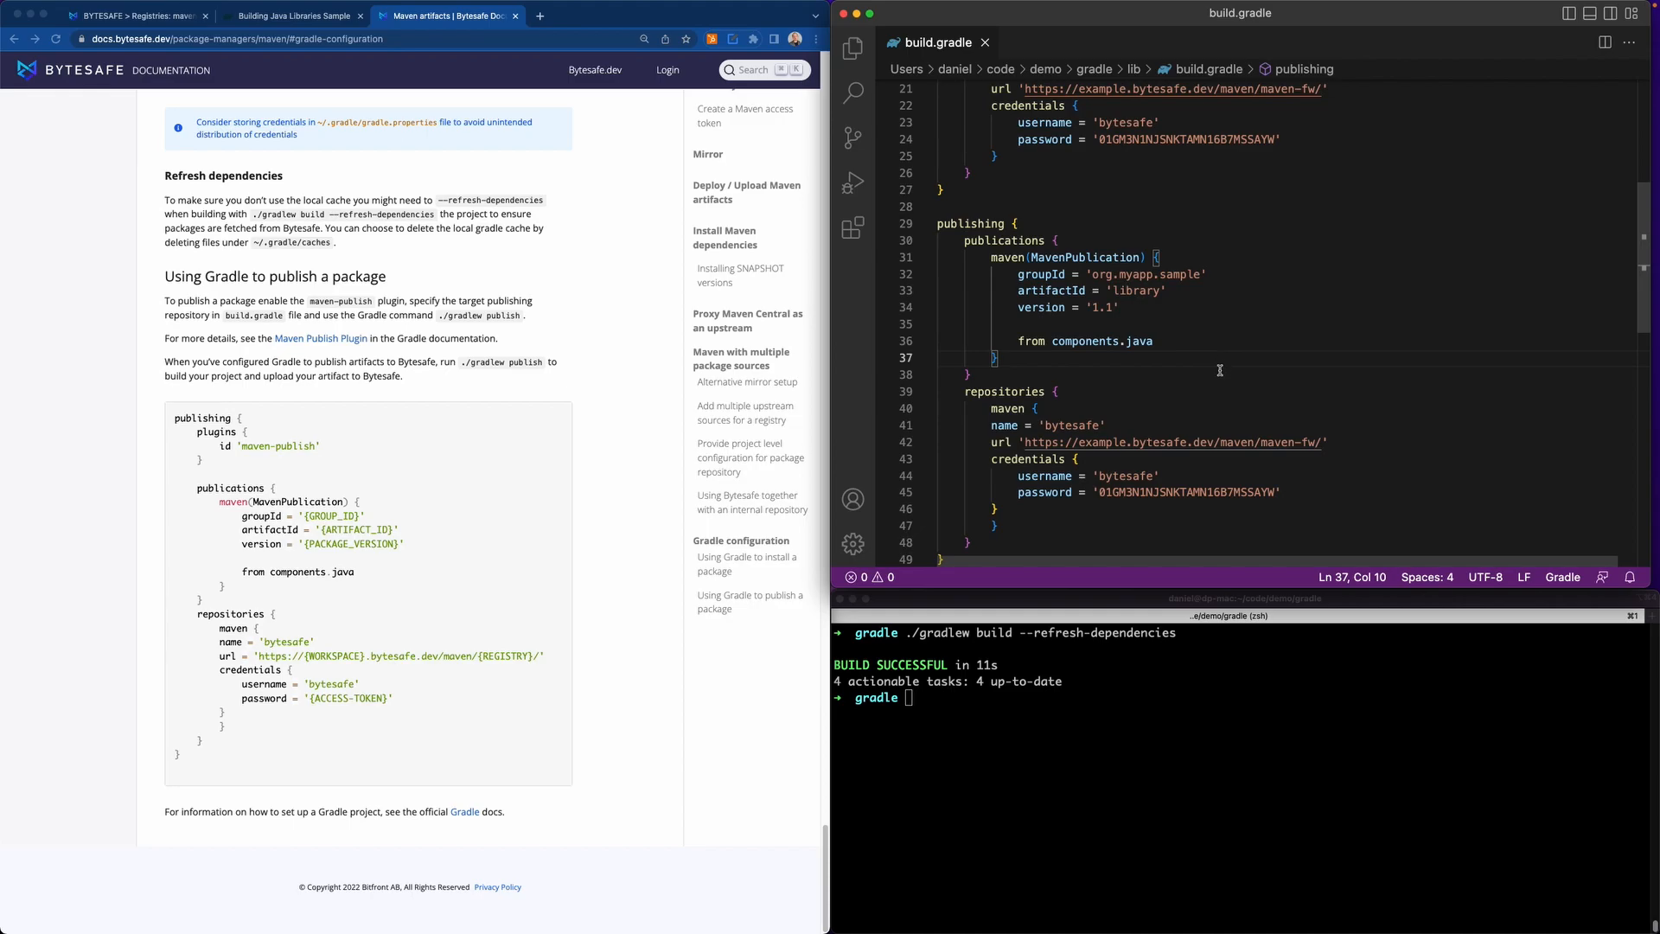
# Publish the library by running ./gradlew publish in the terminal, and check the maven-fw dashboard in the browser.
pyautogui.click(1050, 731)
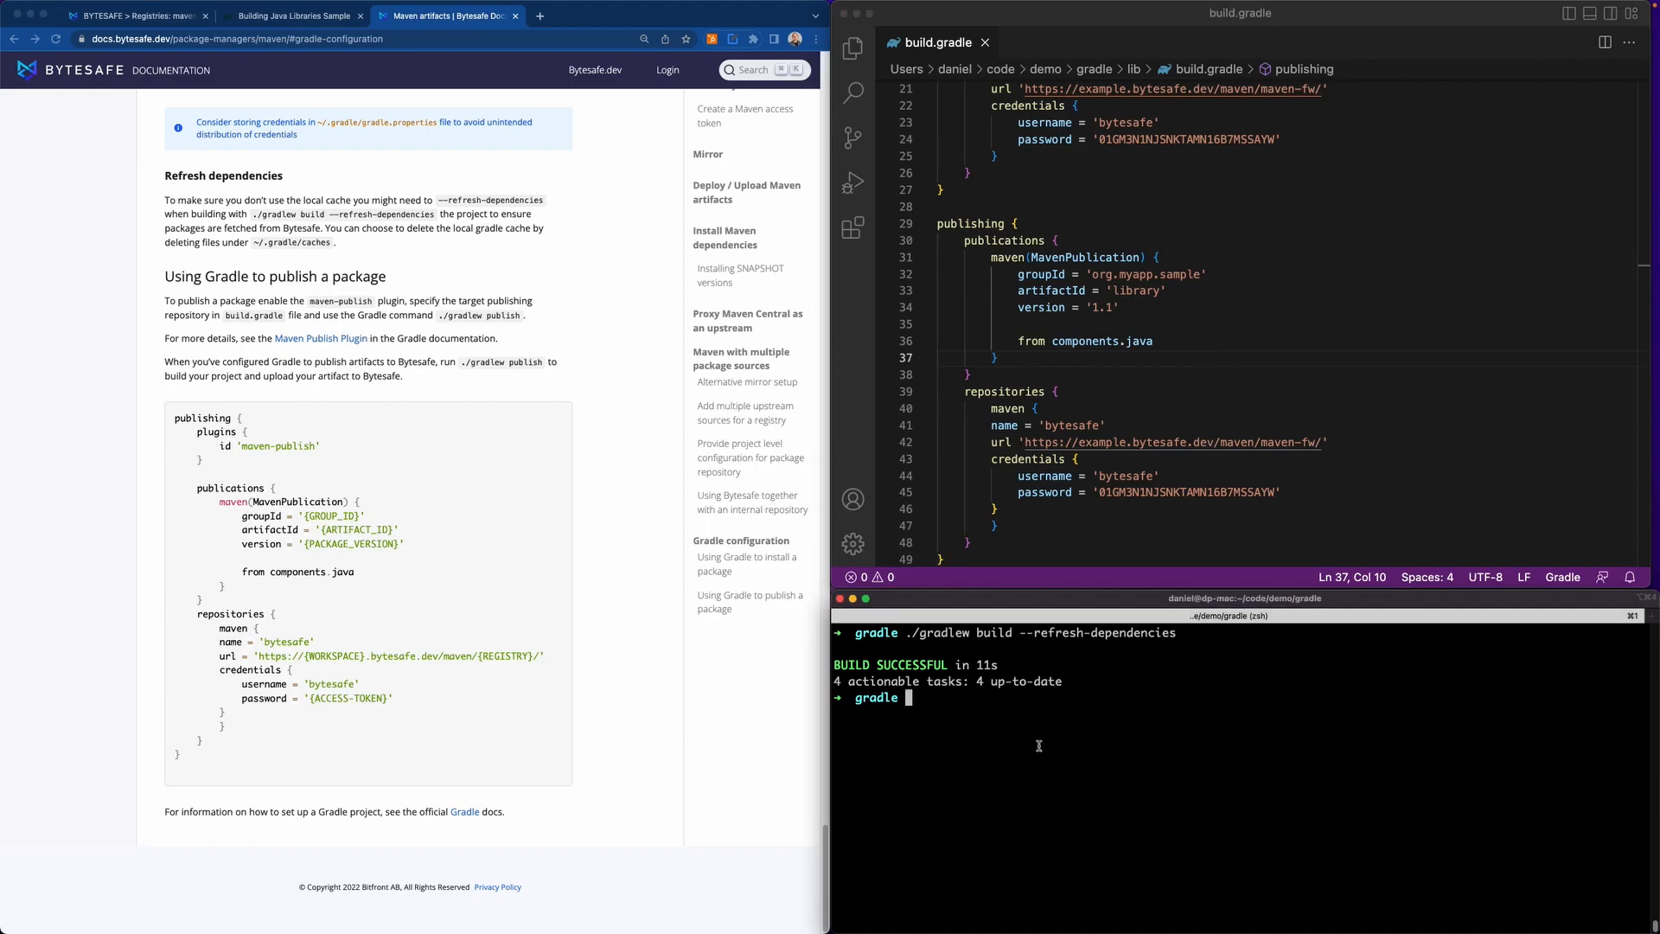
pyautogui.hotkey('ctrl', 'r')
pyautogui.write('publis')
pyautogui.press('Right')
pyautogui.press('Right')
pyautogui.press('Right')
pyautogui.press('Right')
pyautogui.press('Right')
pyautogui.press('Right')
pyautogui.press('Right')
pyautogui.press('Return')
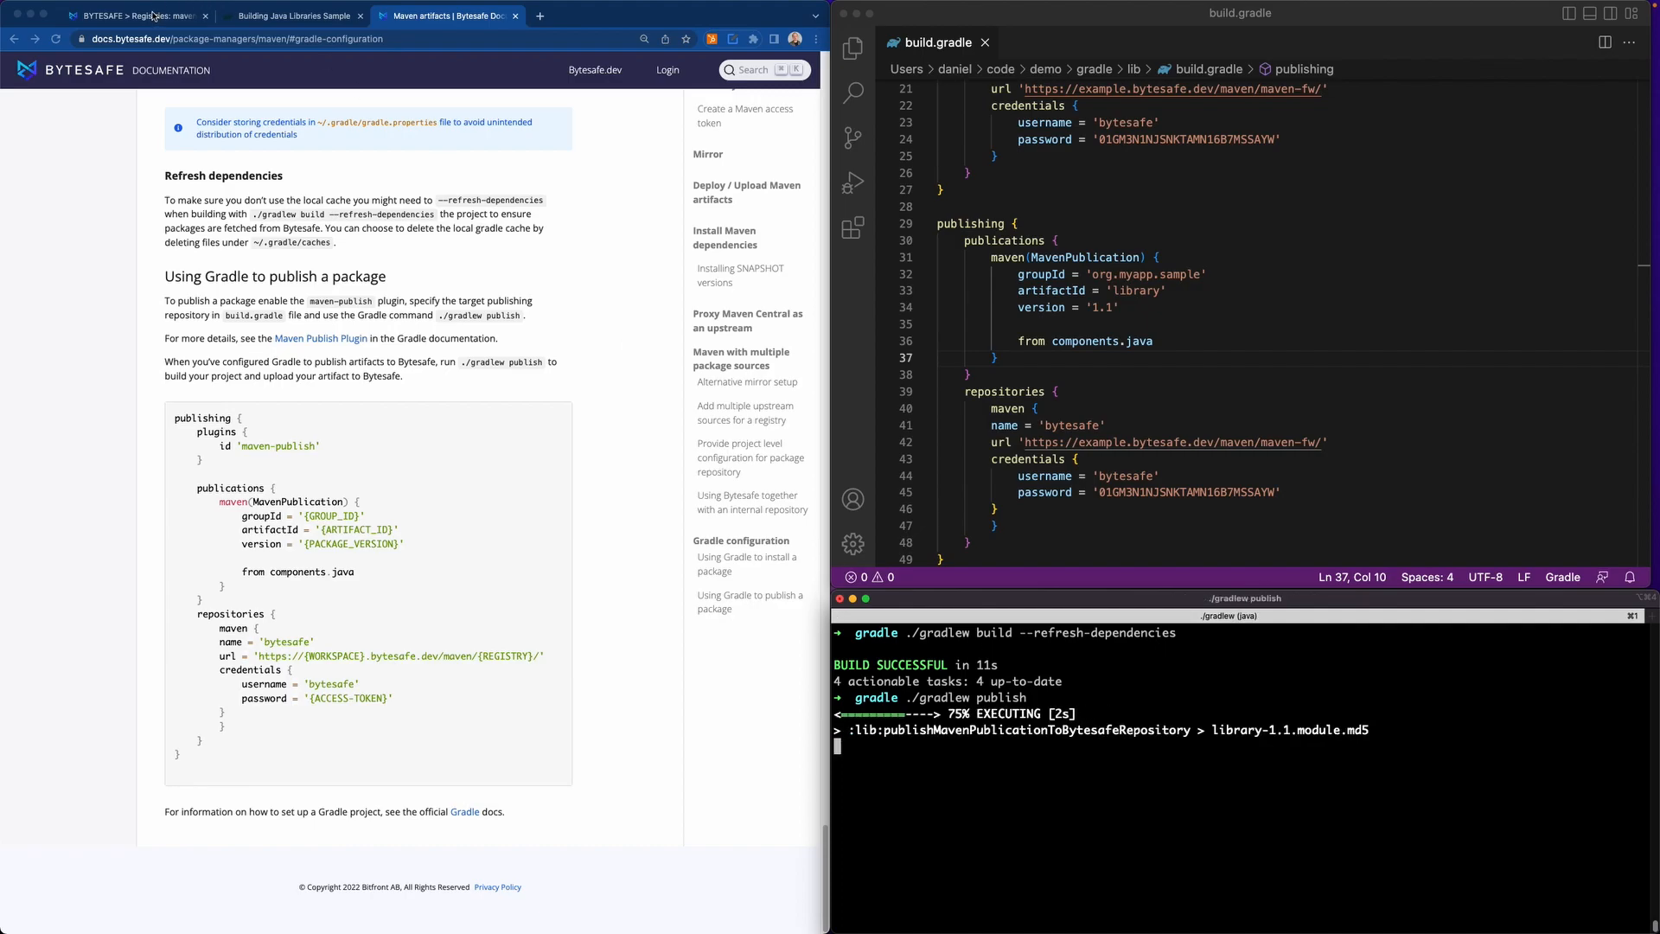
pyautogui.click(153, 15)
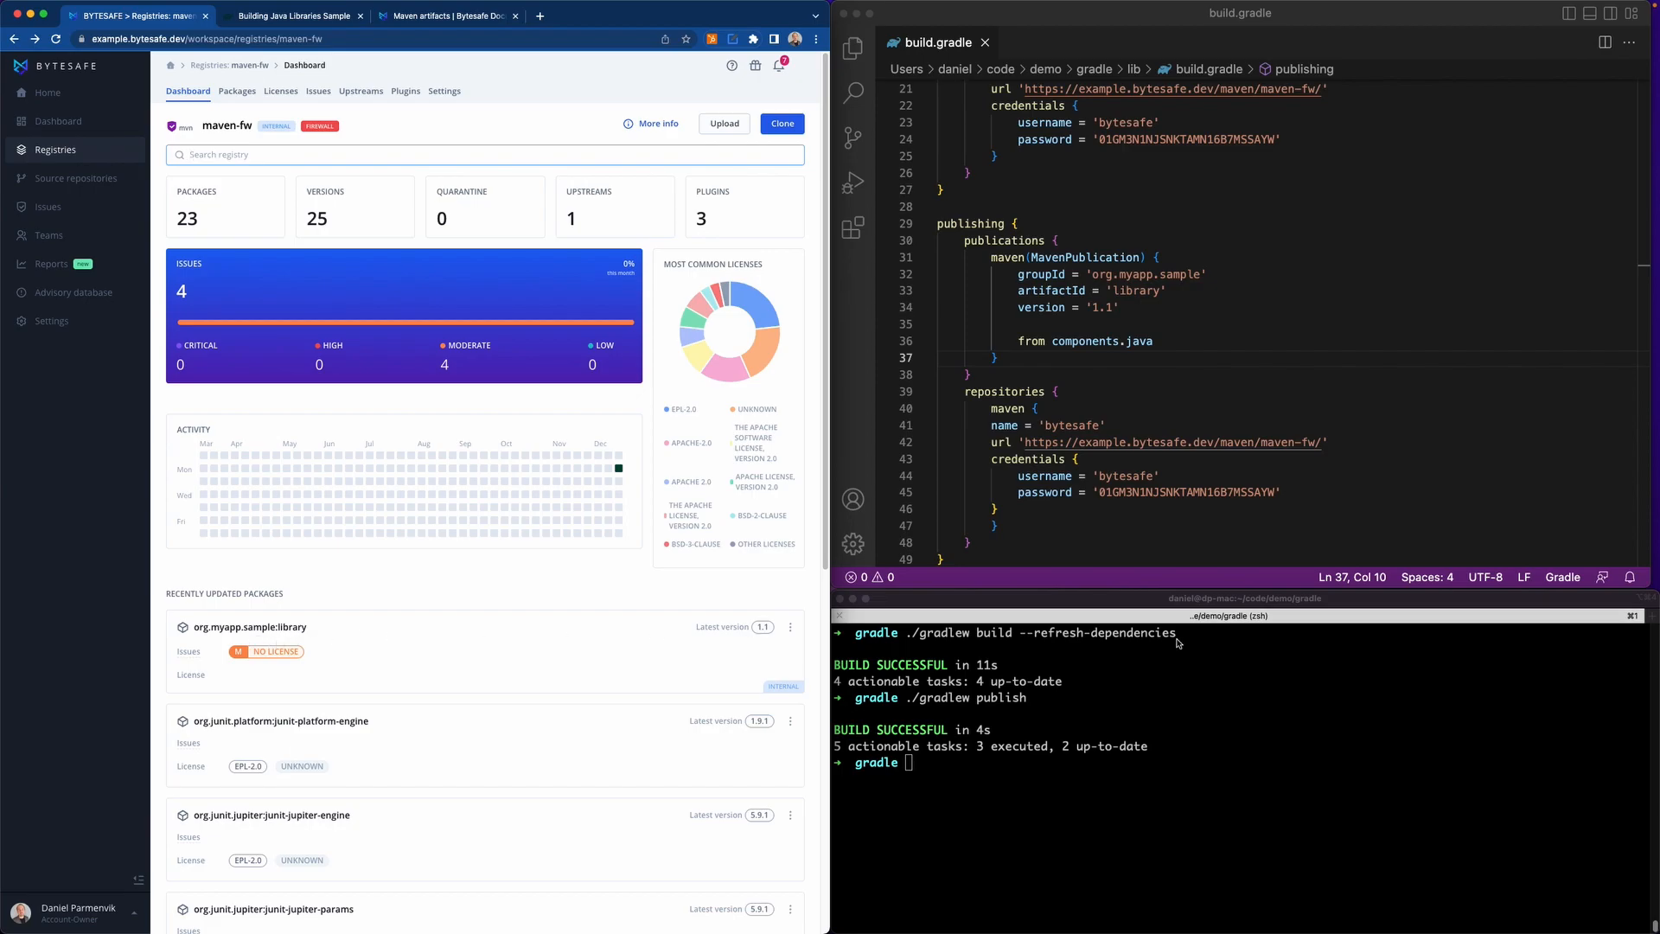
# Set the Maven publication's version to 1.2 in build.gradle and save the file.
pyautogui.click(1108, 301)
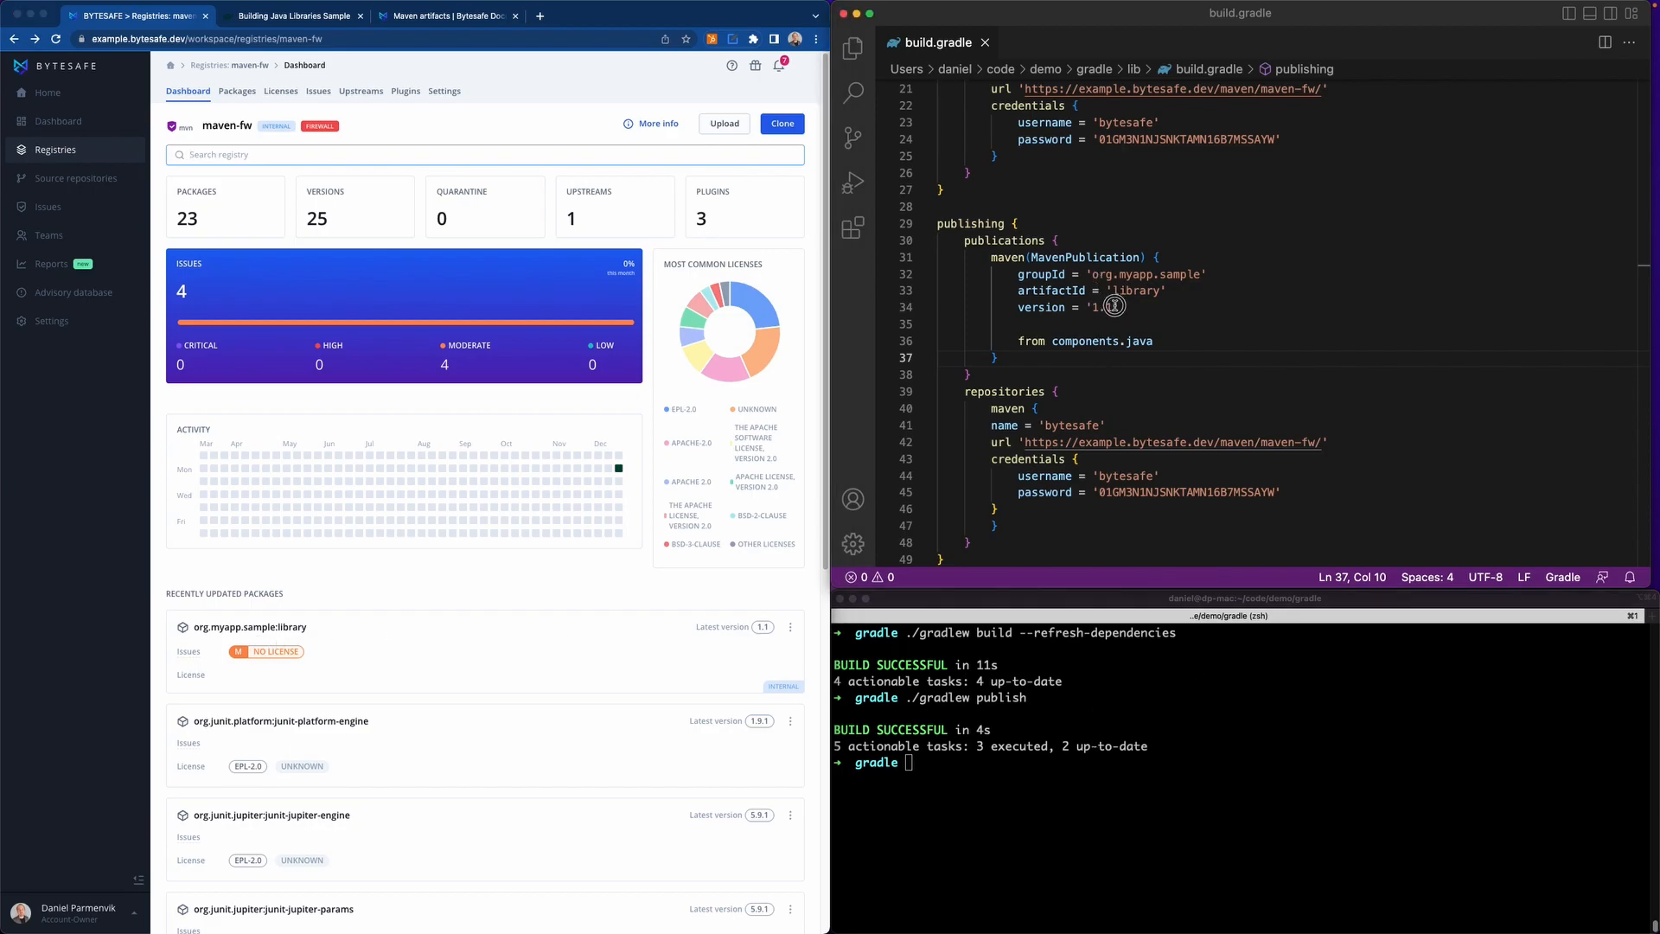
pyautogui.press('BackSpace')
pyautogui.write('2')
pyautogui.press('super+s')
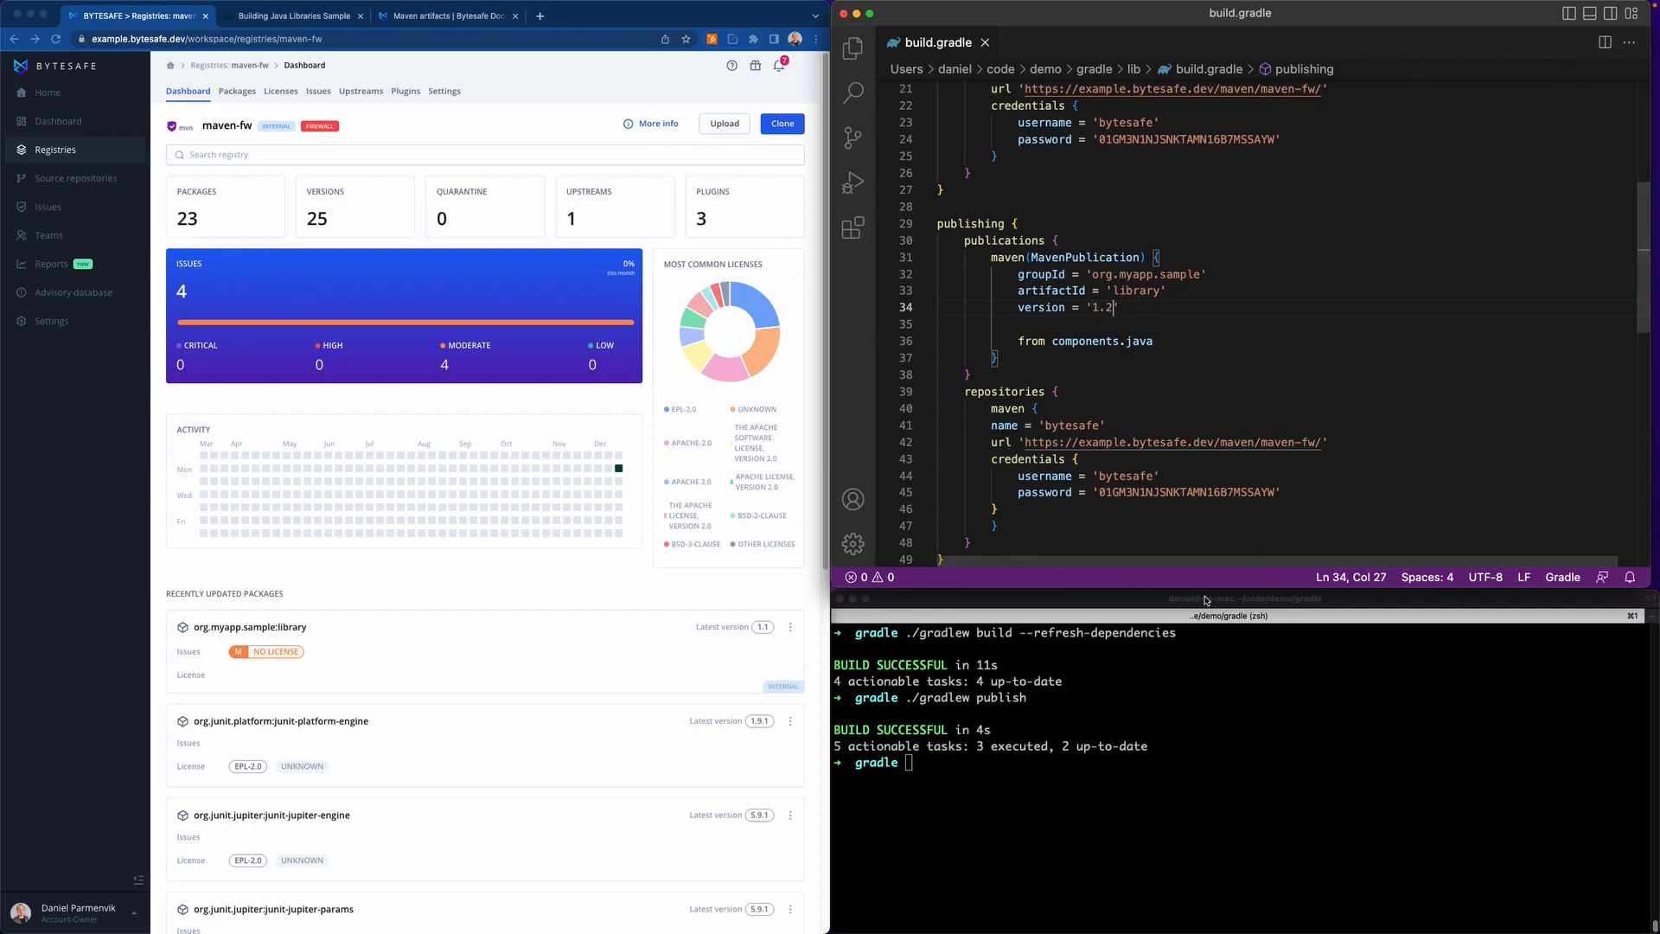
# Run ./gradlew publish again for the new version, and open the version list of org.myapp.sample:library in the maven-fw registry.
pyautogui.press('super+Tab')
pyautogui.press('Up')
pyautogui.press('Return')
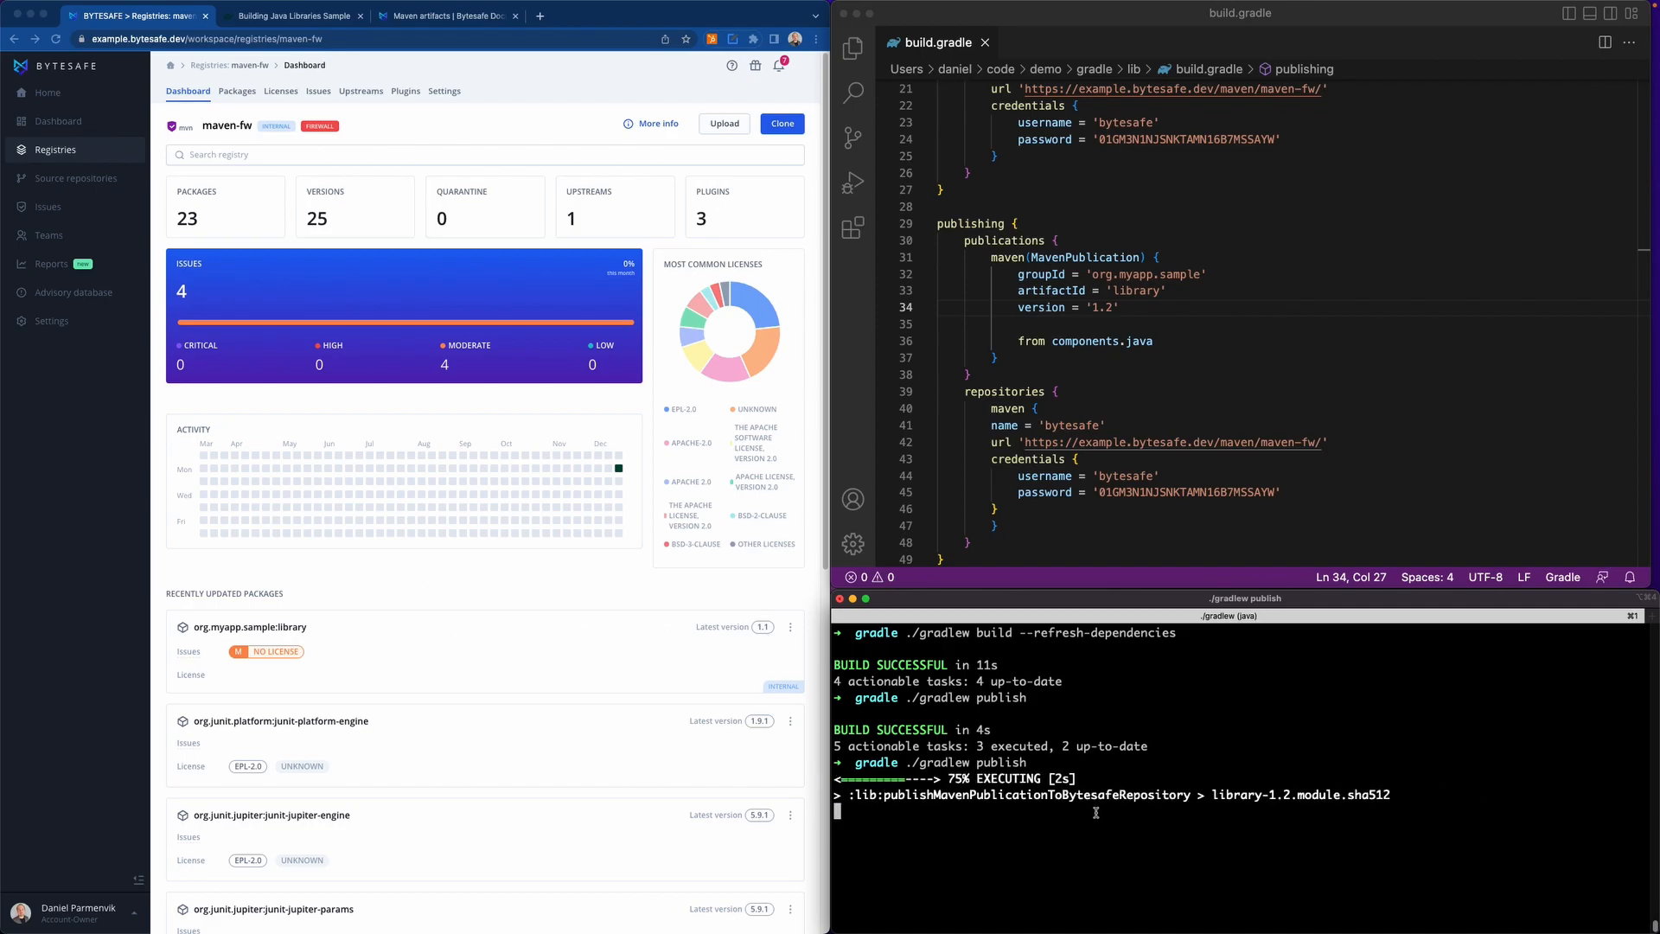
pyautogui.click(530, 591)
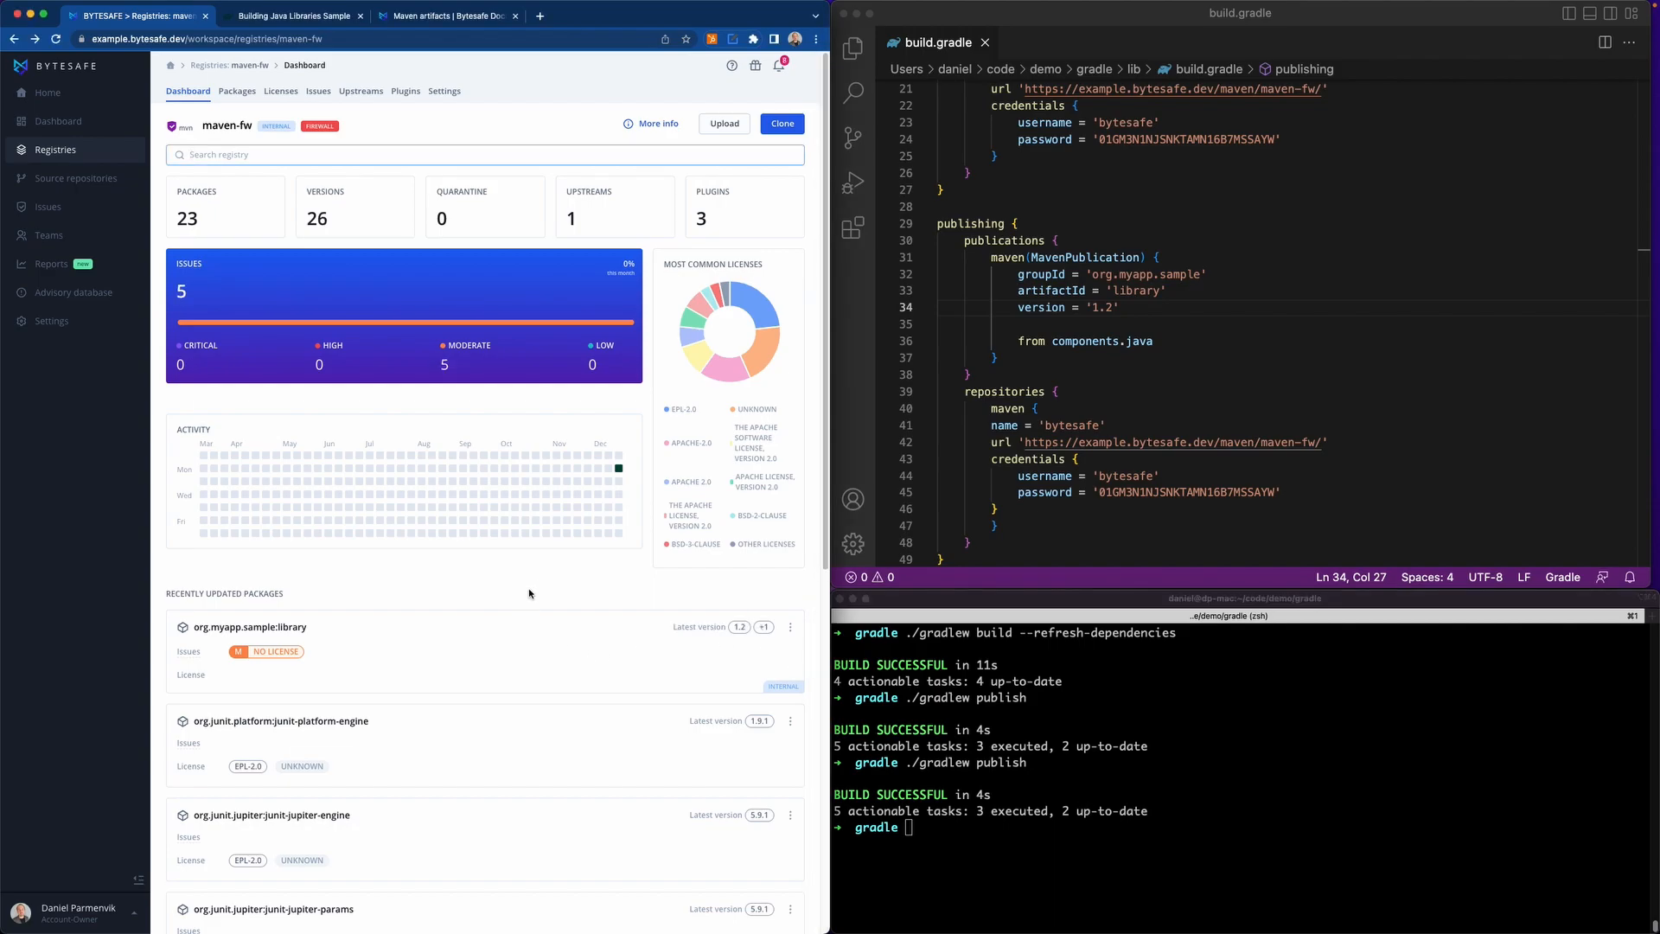
pyautogui.click(764, 628)
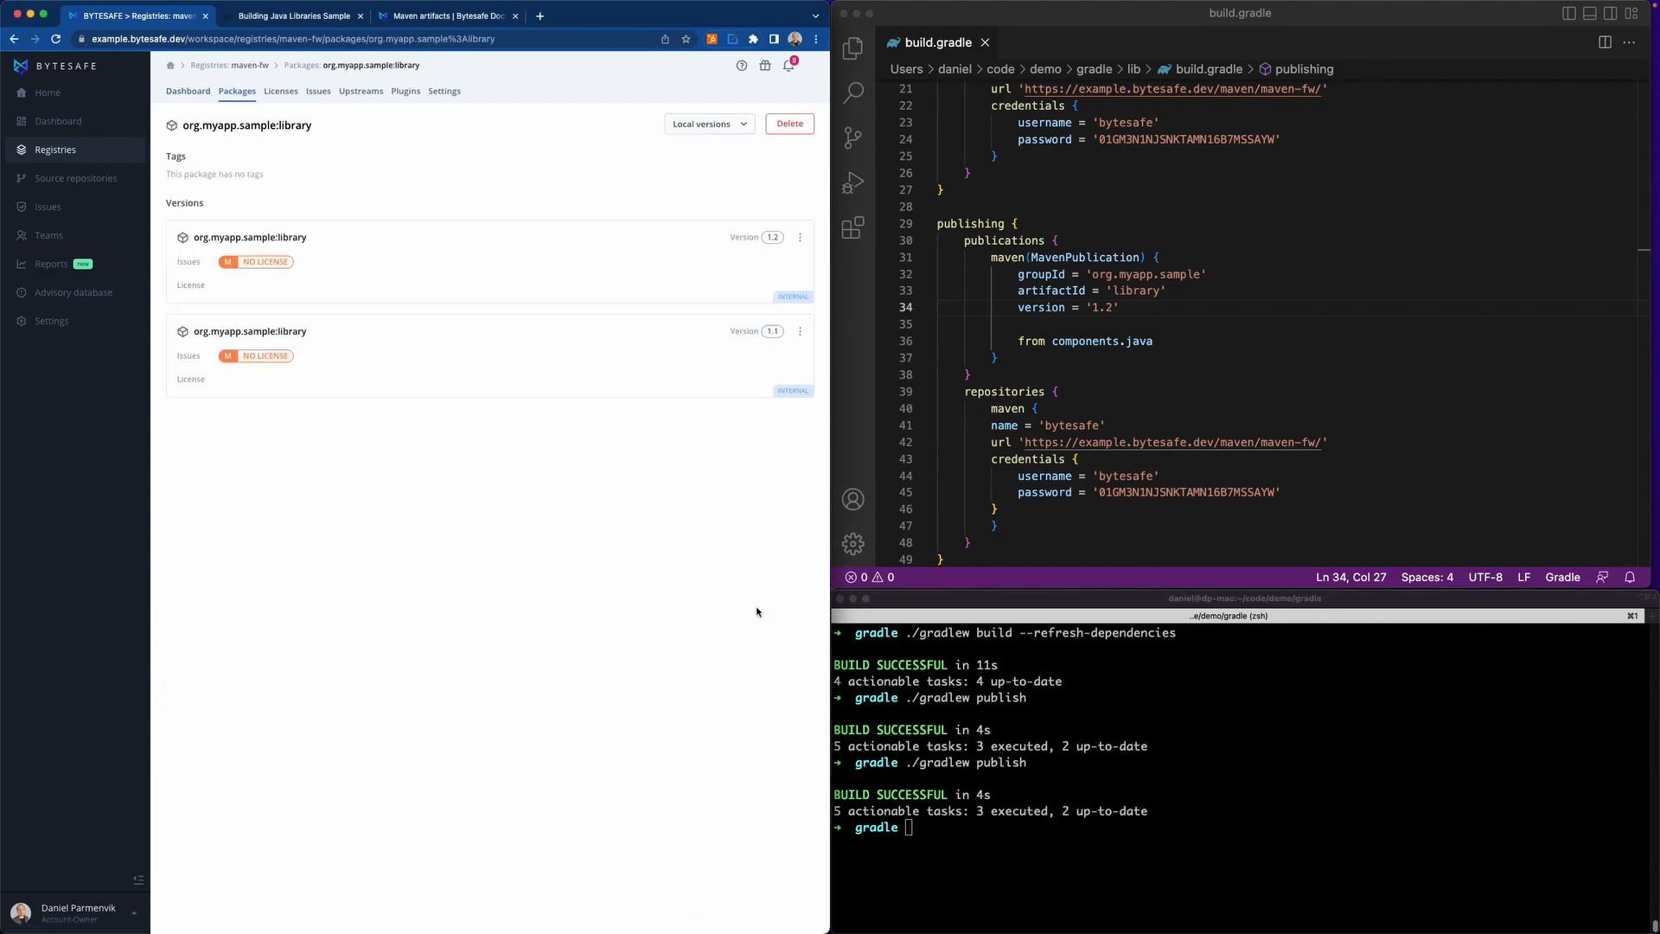